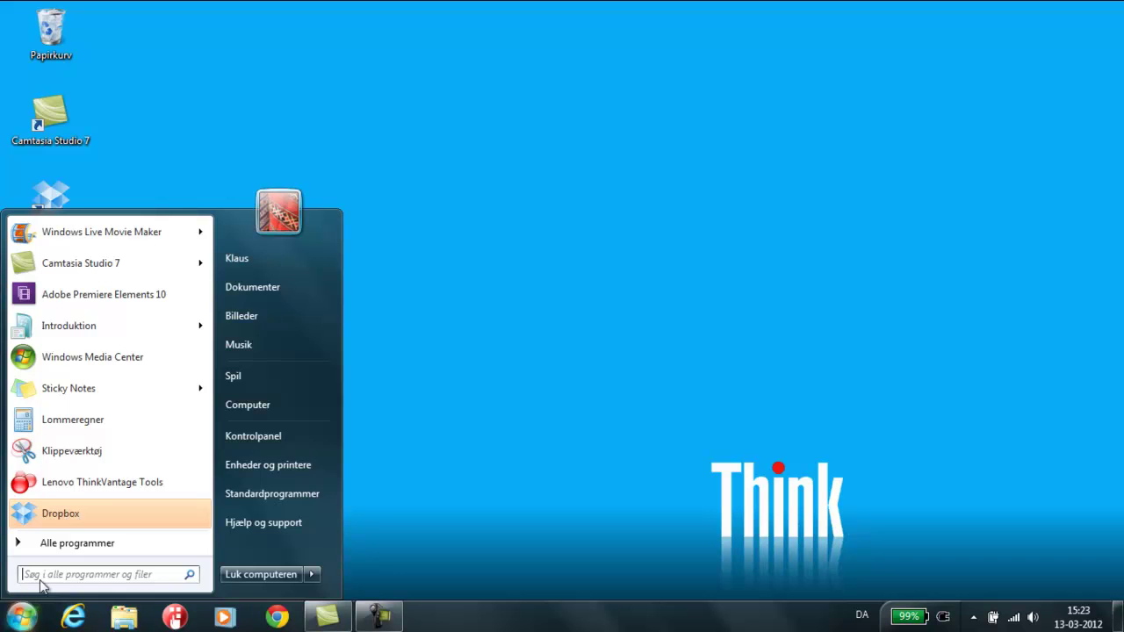
Open the connected Apple iPhone's internal storage and go into the 860OKMZO folder inside DCIM.
left_click(248, 405)
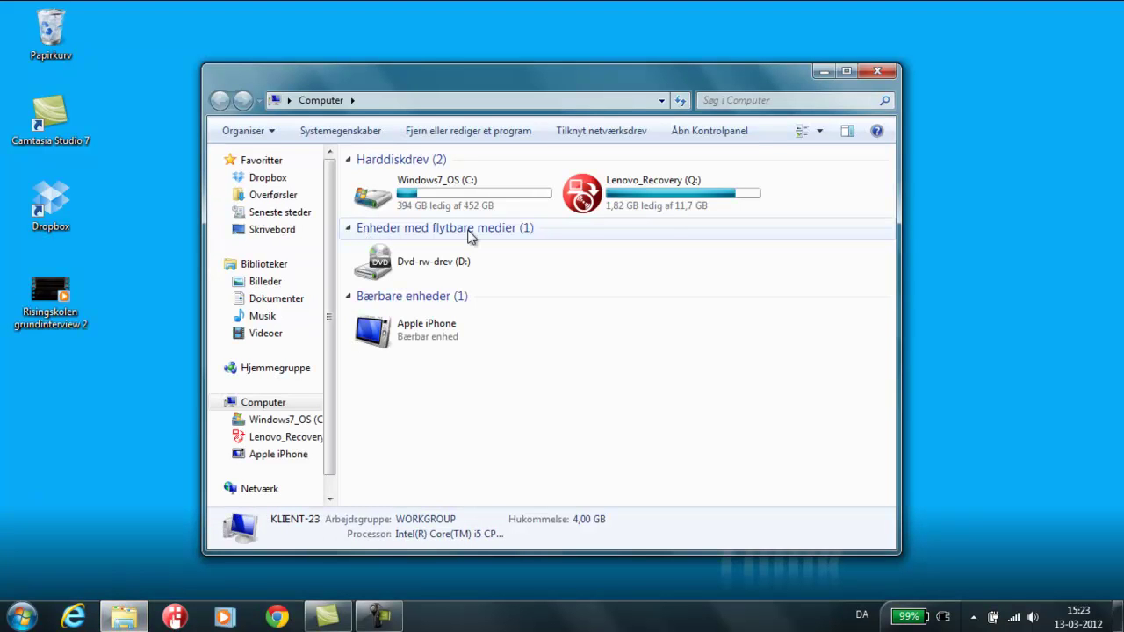
left_click(420, 327)
double_click(420, 328)
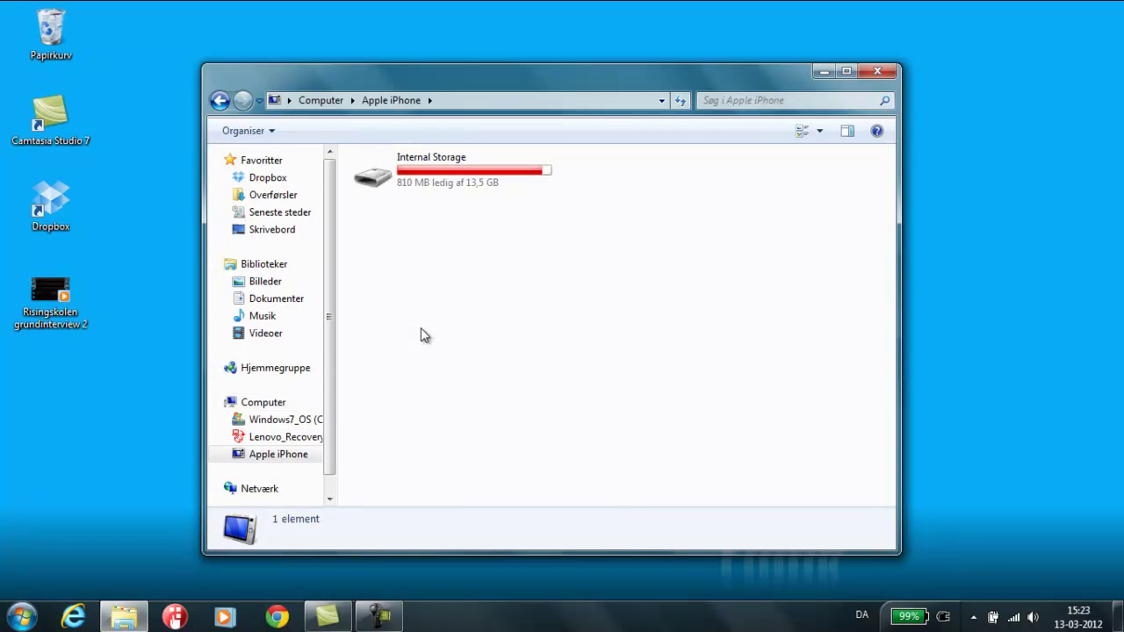
double_click(381, 179)
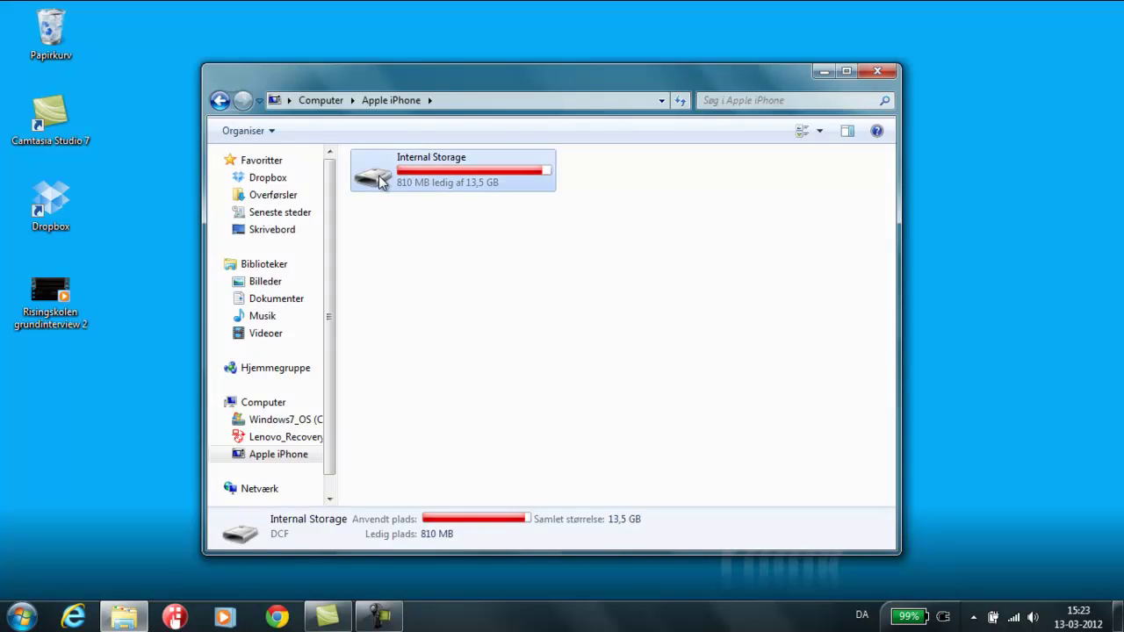
double_click(379, 176)
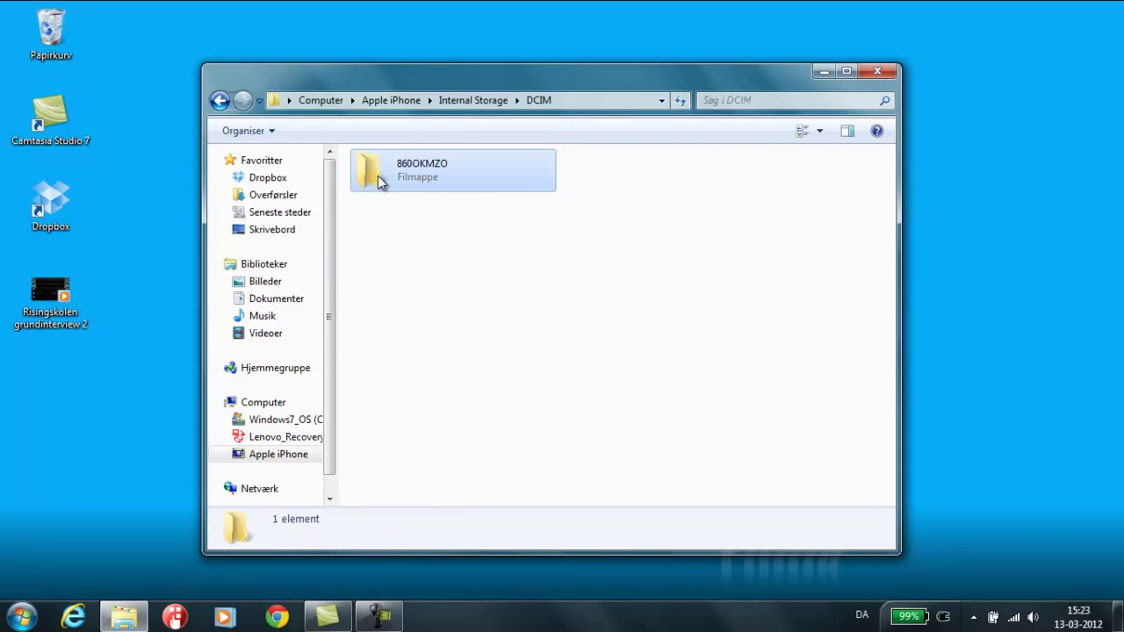
left_click(377, 176)
double_click(378, 176)
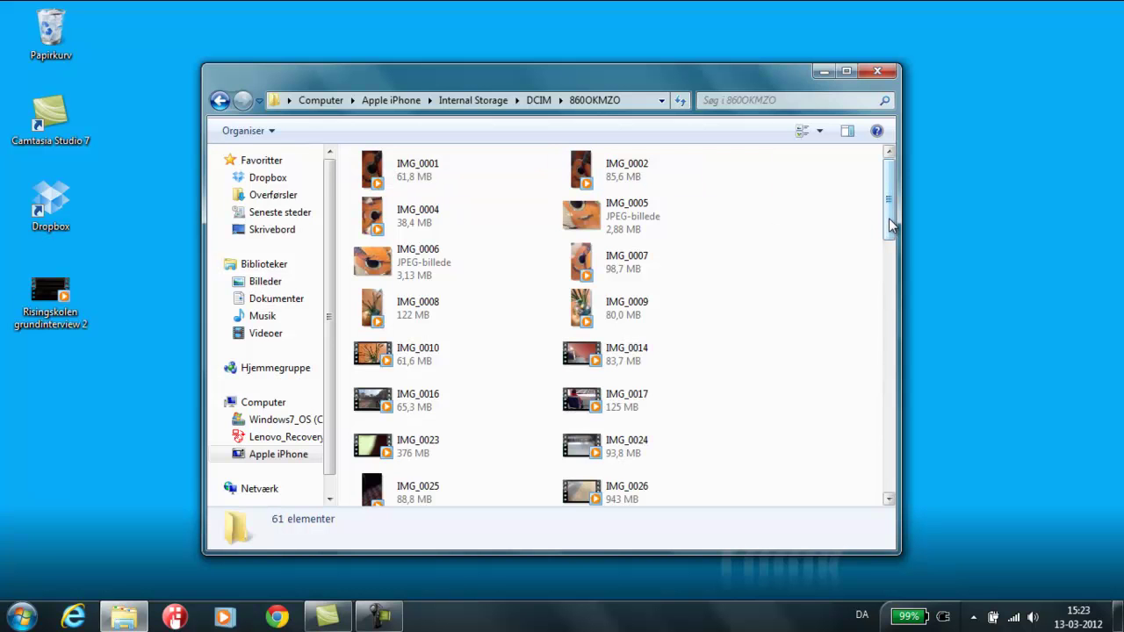
Copy the video IMG_0091 from the iPhone folder into the Videoer library and close the file window.
left_click_drag(892, 226, 948, 482)
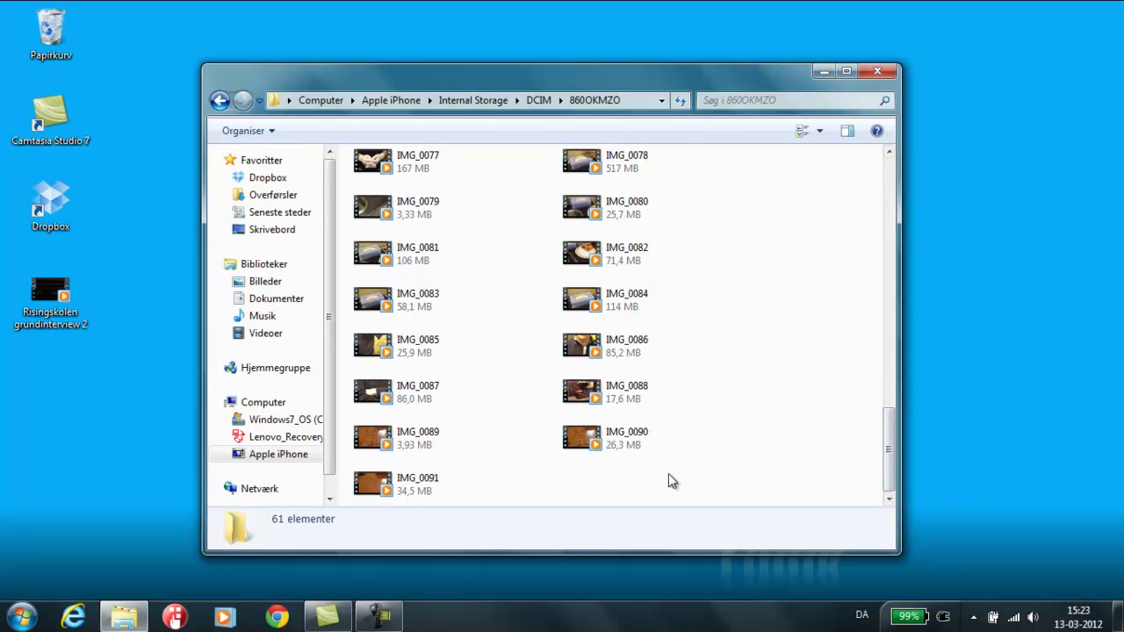
left_click(379, 490)
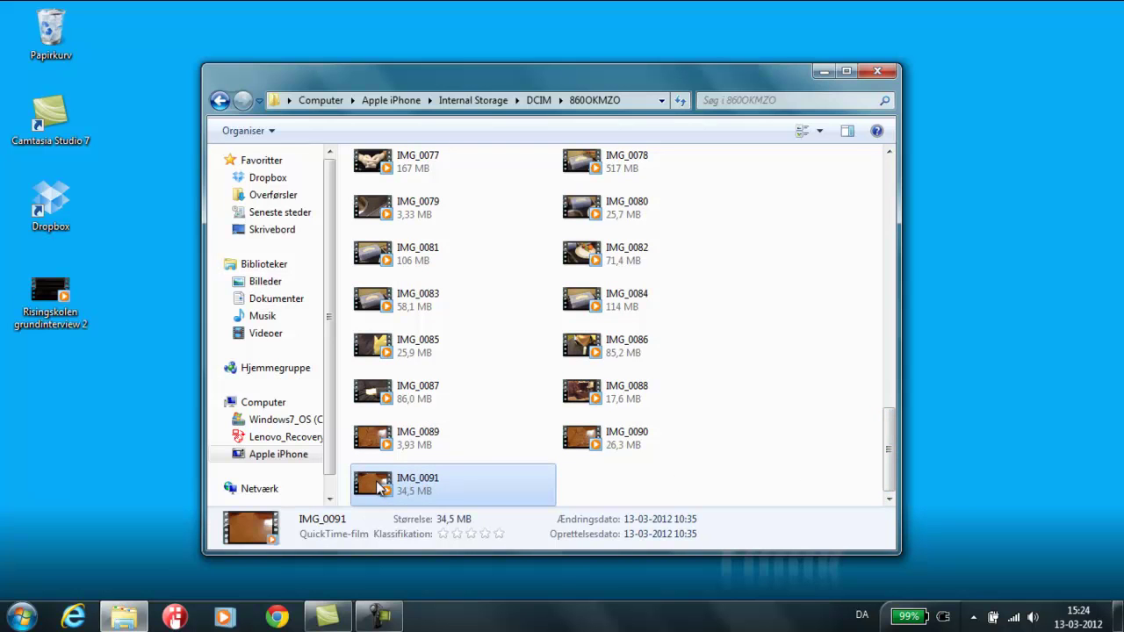
left_click_drag(379, 489, 272, 341)
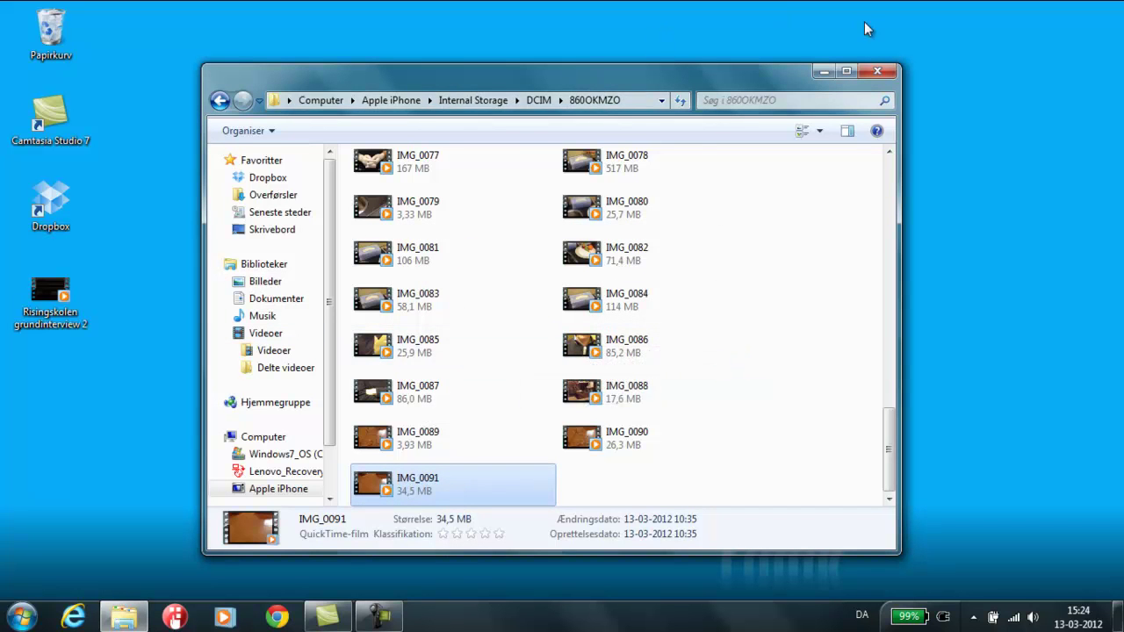
left_click(878, 71)
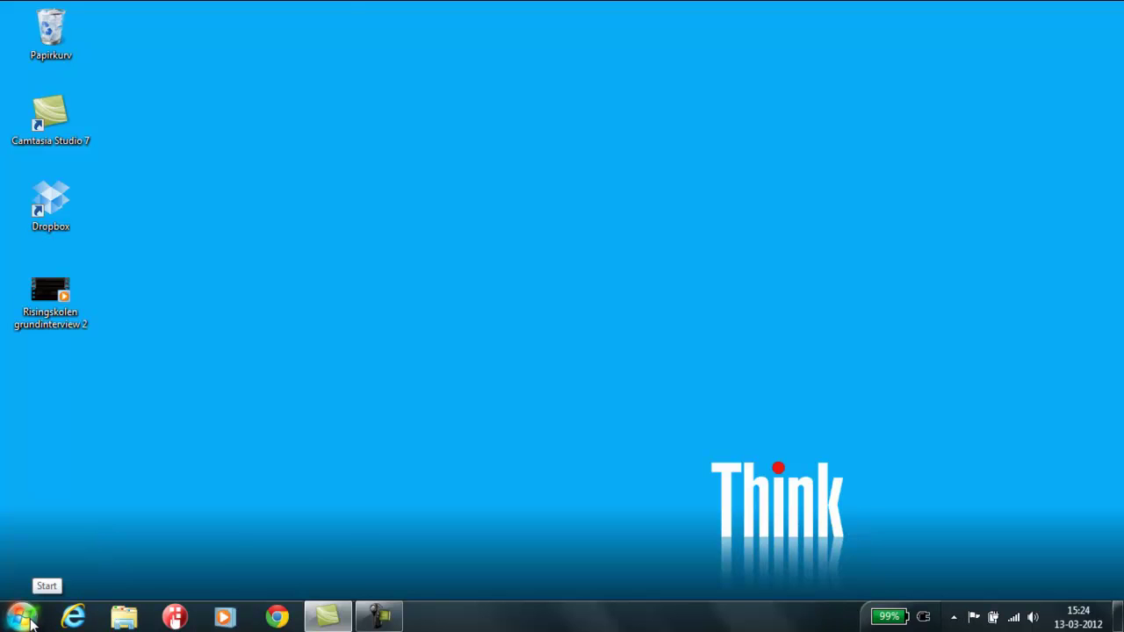
Launch Windows Live Movie Maker from the list of all installed programs.
left_click(29, 619)
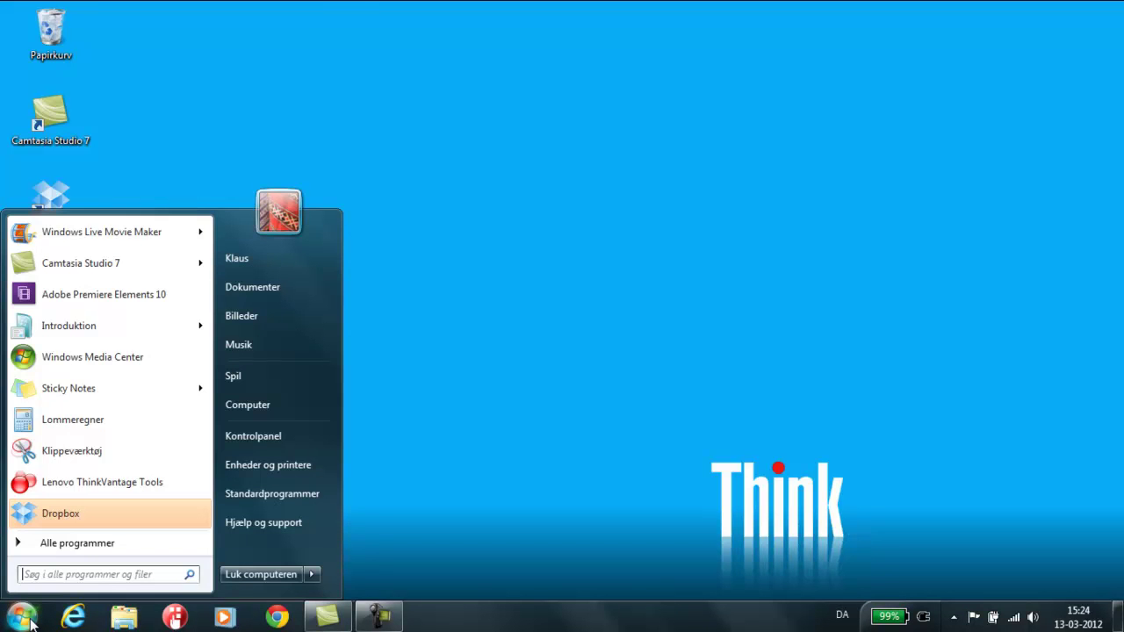
left_click(73, 542)
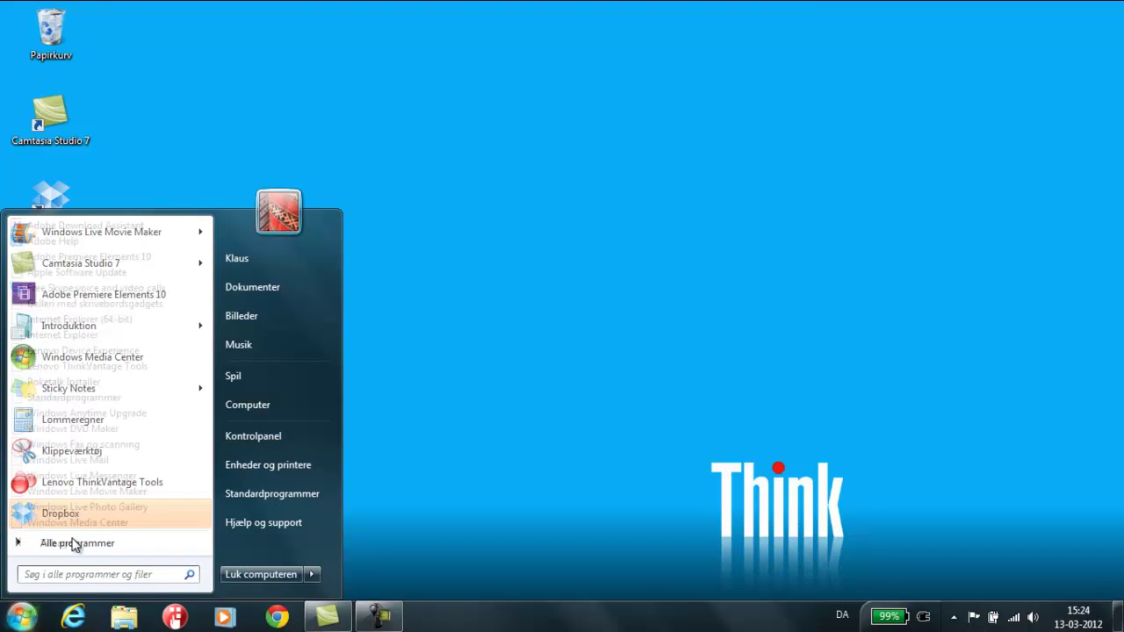
left_click(74, 543)
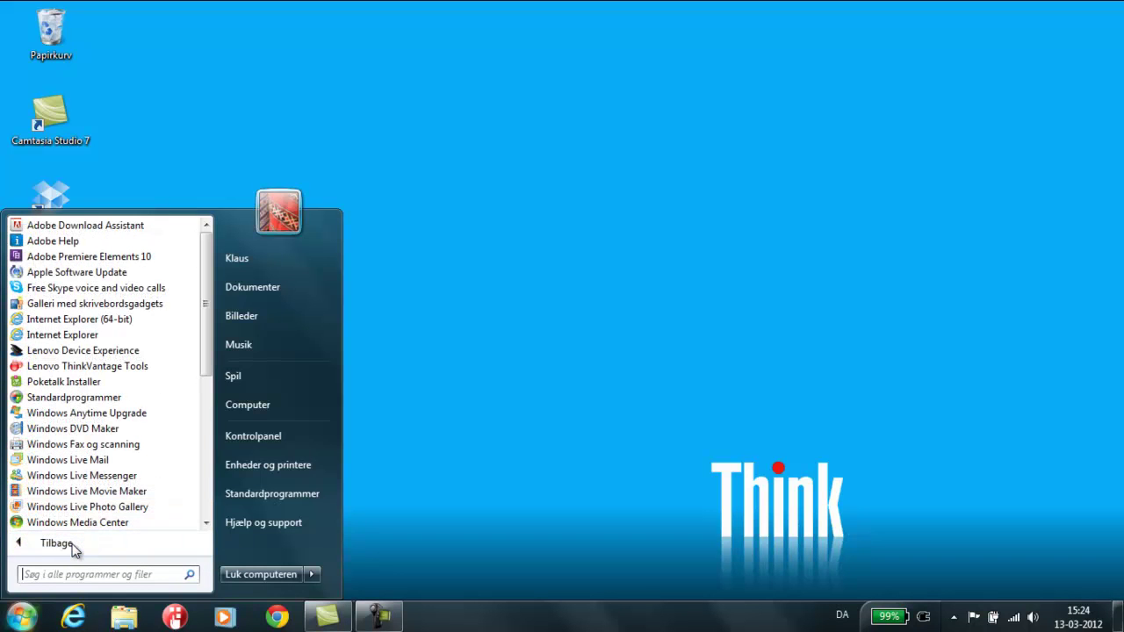
left_click(86, 494)
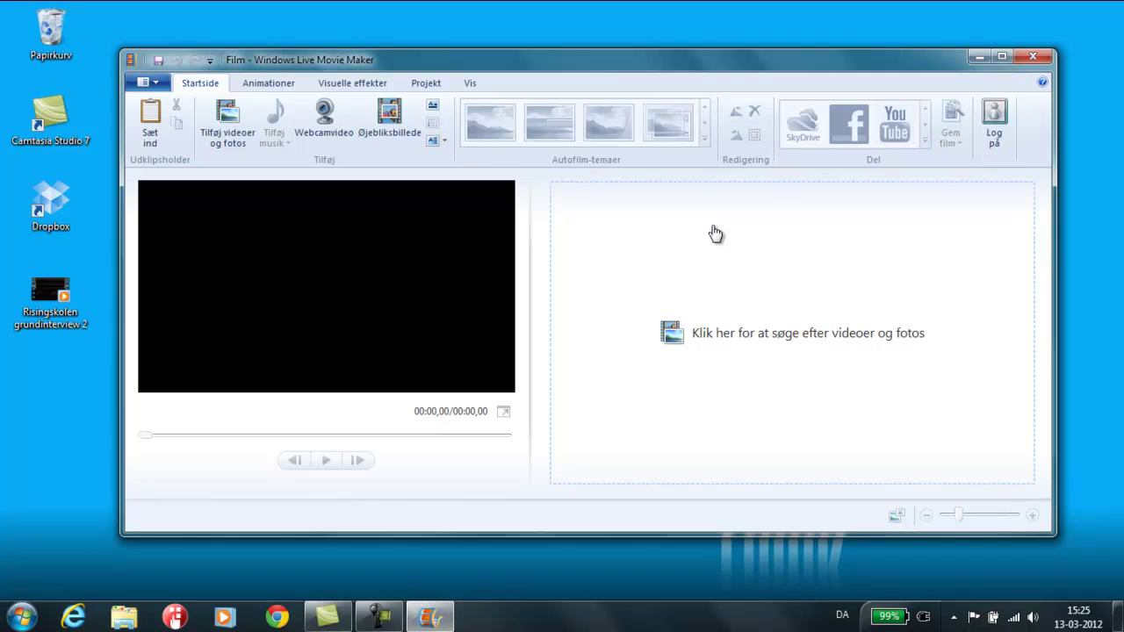
Add the videos IMG_0084, IMG_0085, IMG_0086 and IMG_0087 from the Videoer library to the empty film project.
left_click(797, 340)
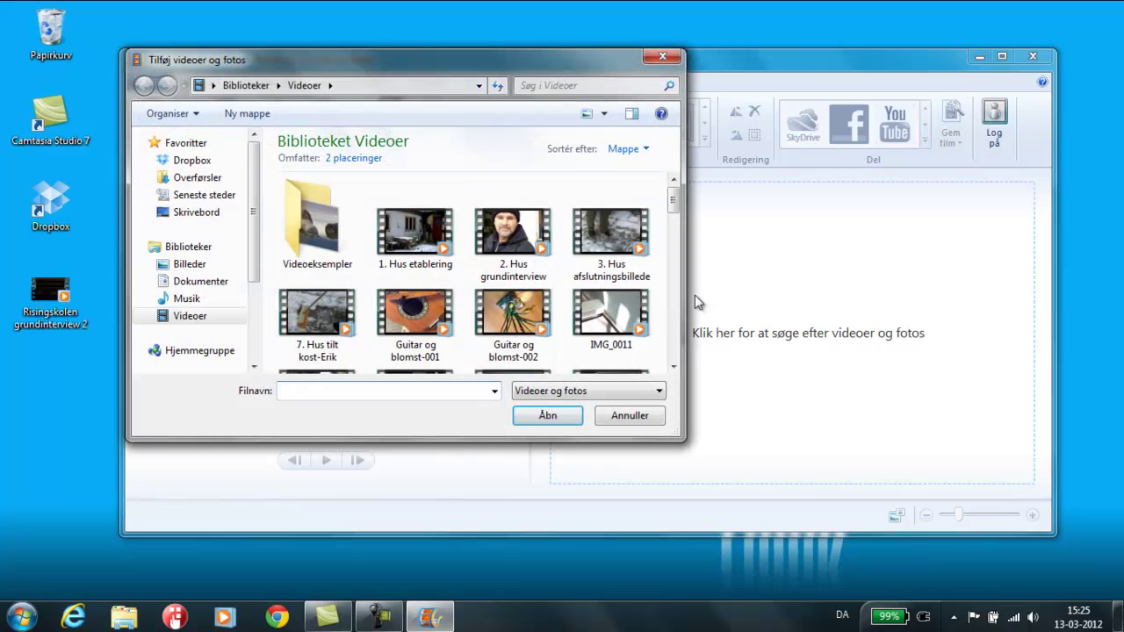
left_click_drag(672, 211, 683, 342)
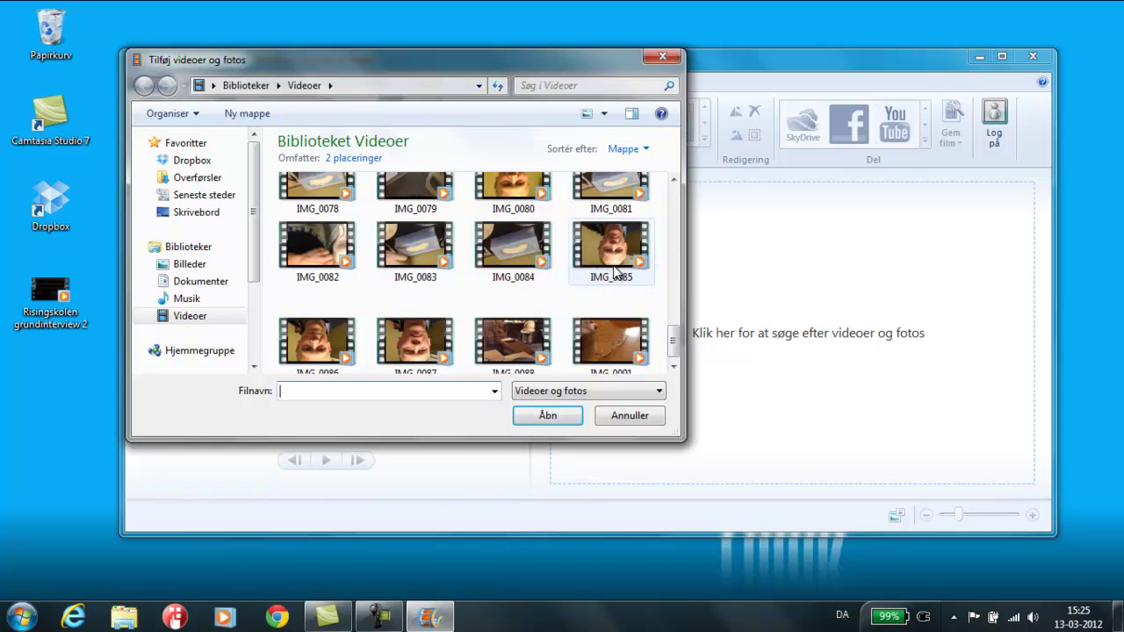
left_click(540, 258)
left_click(603, 263, "ctrl")
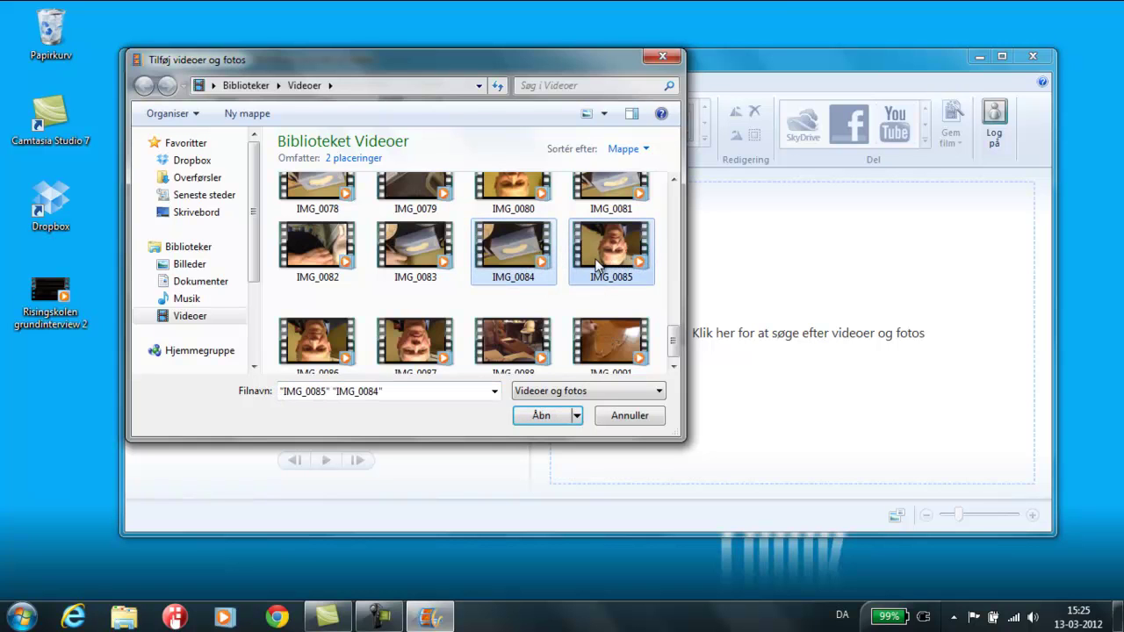
left_click(319, 338, "ctrl")
left_click(420, 336, "ctrl")
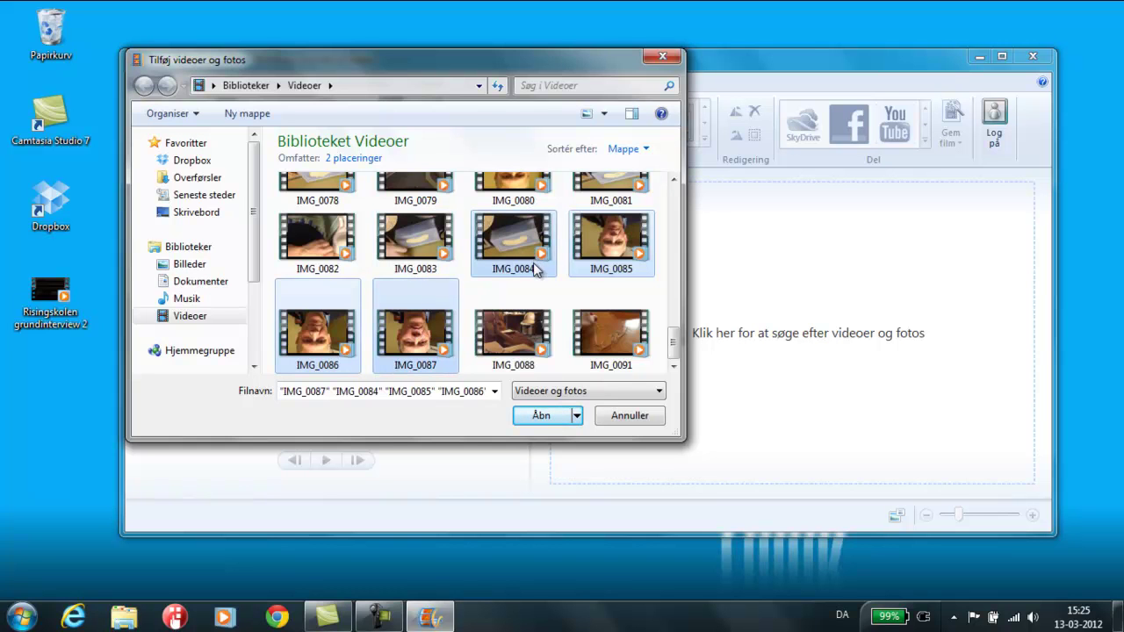
left_click(555, 415)
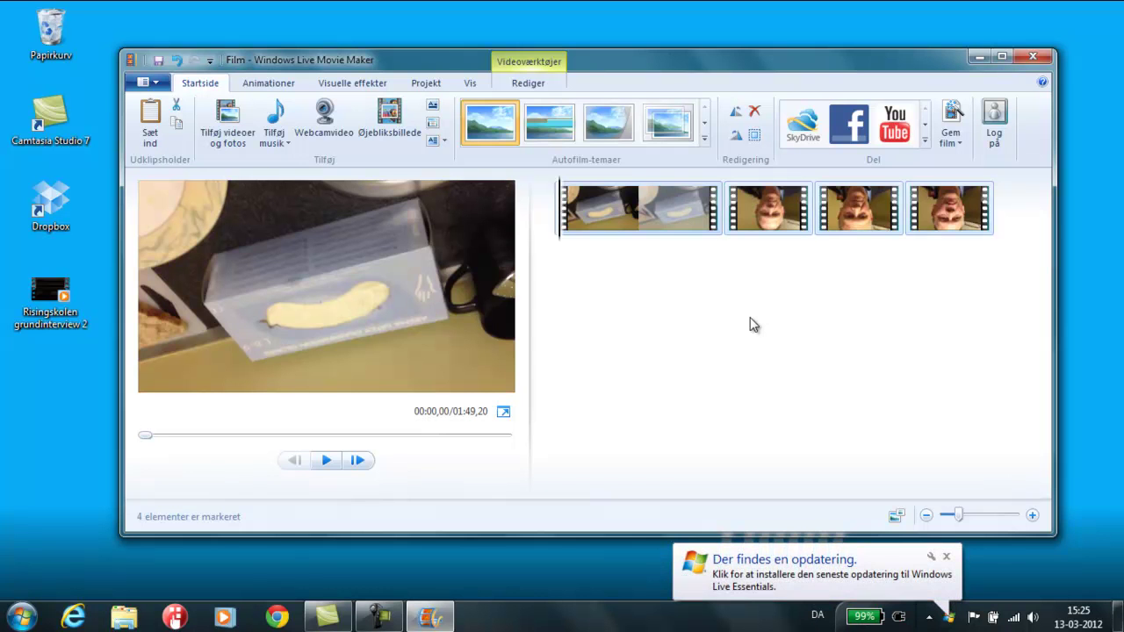
Clear the selection of all clips and briefly play the start of the film to check its orientation.
left_click(754, 325)
key("space")
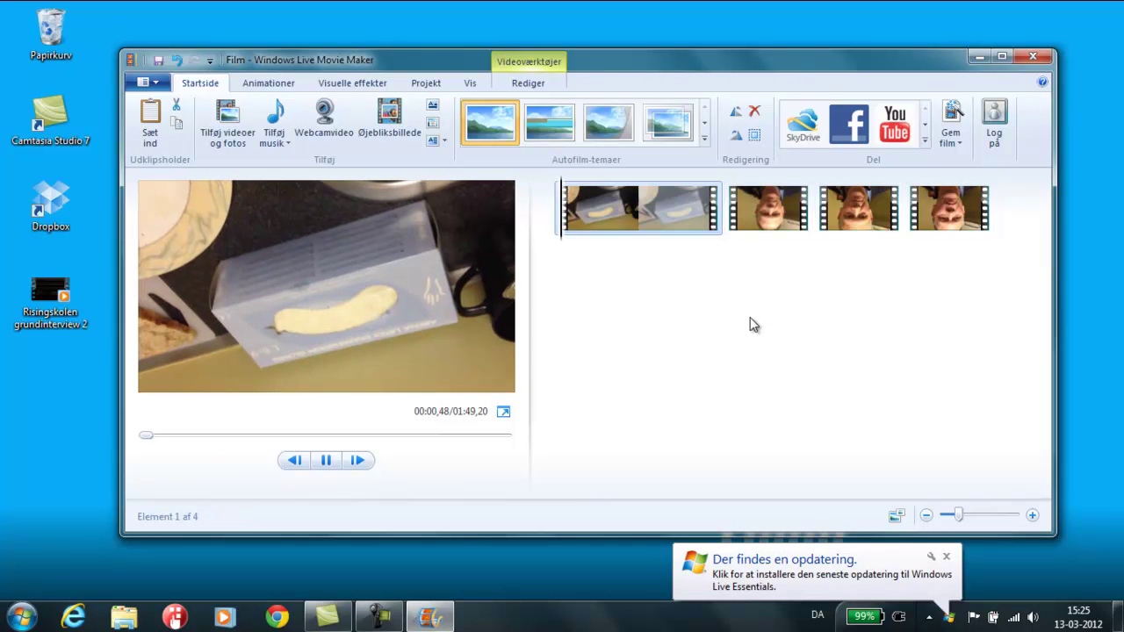
key("space")
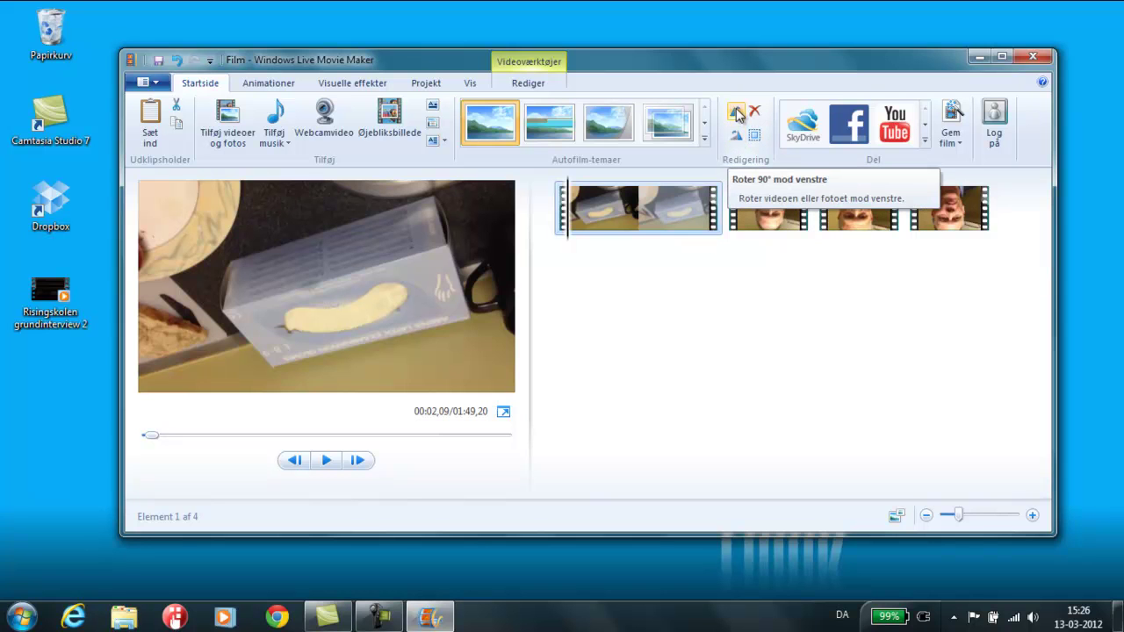
Rotate the first clip, IMG_0084, 90° to the left twice.
mouse_move(642, 205)
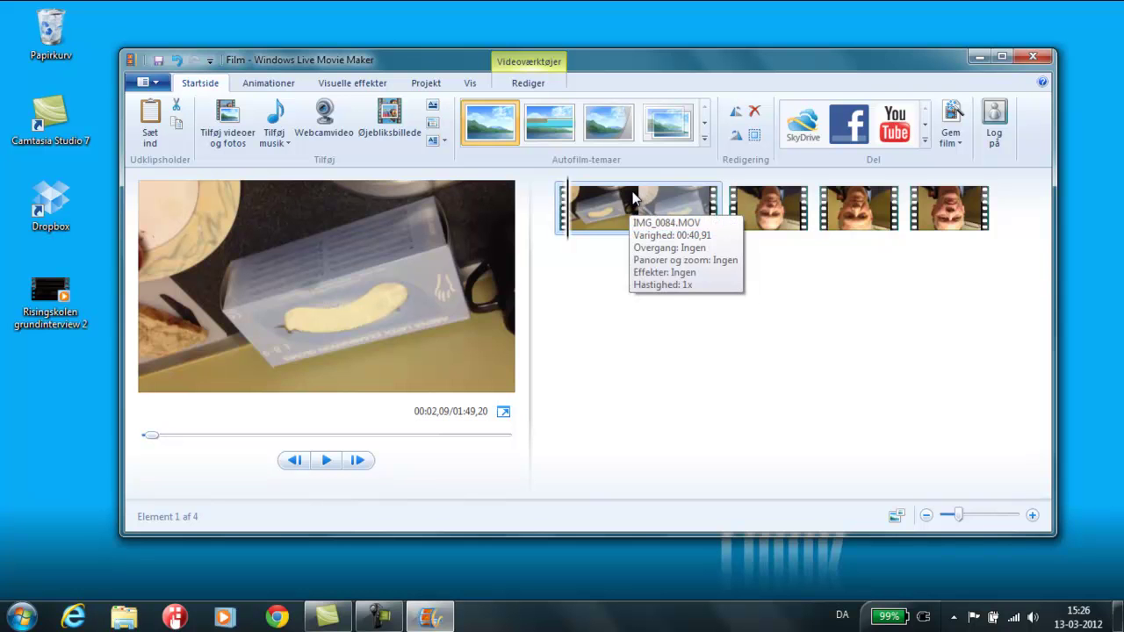
left_click(737, 112)
left_click(737, 112)
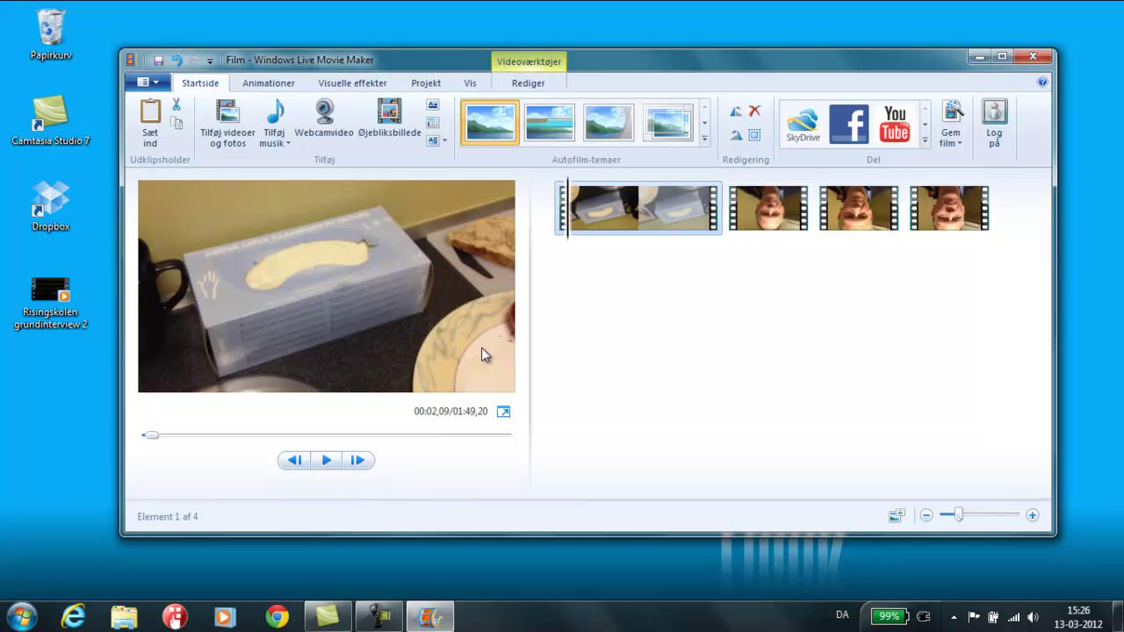
Select the second, third and fourth clips together and rotate them 90° to the left twice.
left_click(768, 219)
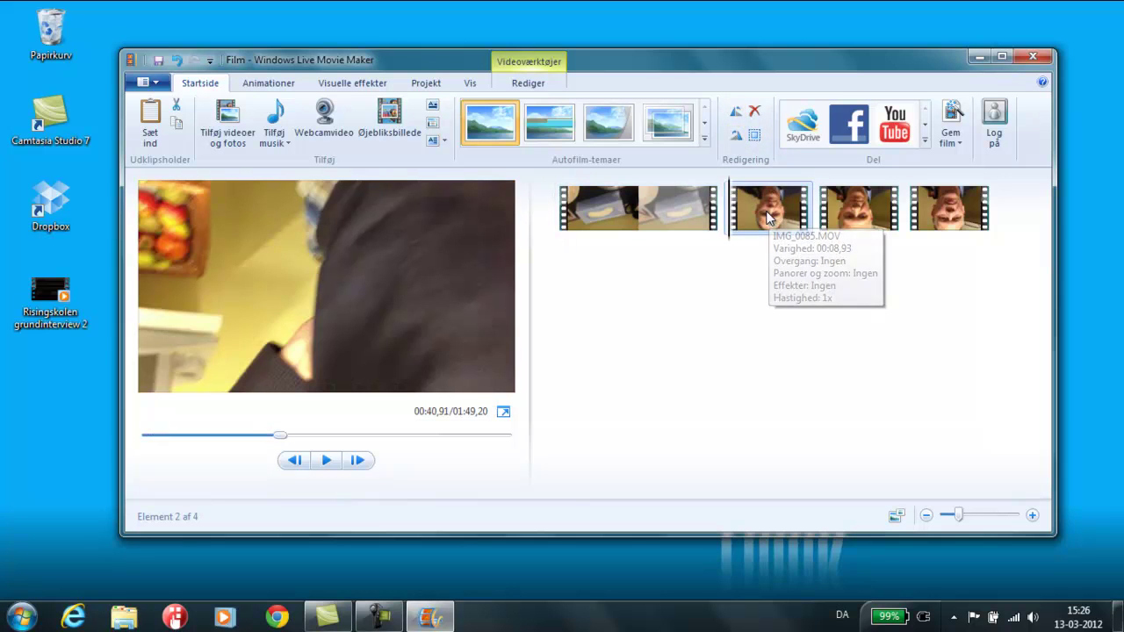
left_click(876, 205, "shift")
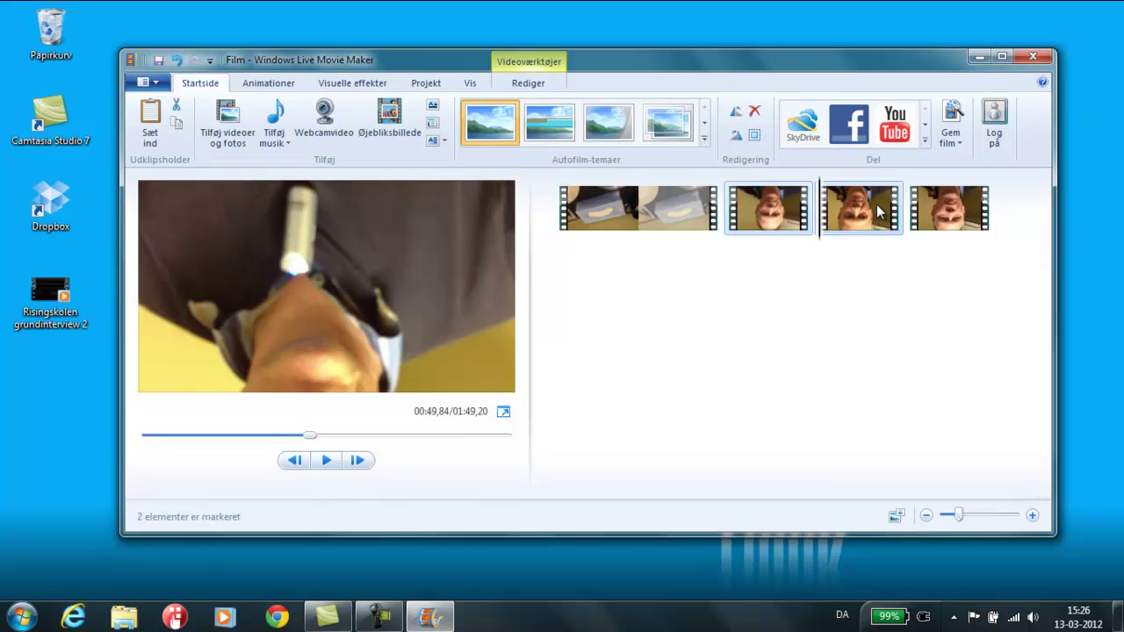
left_click(948, 216, "shift")
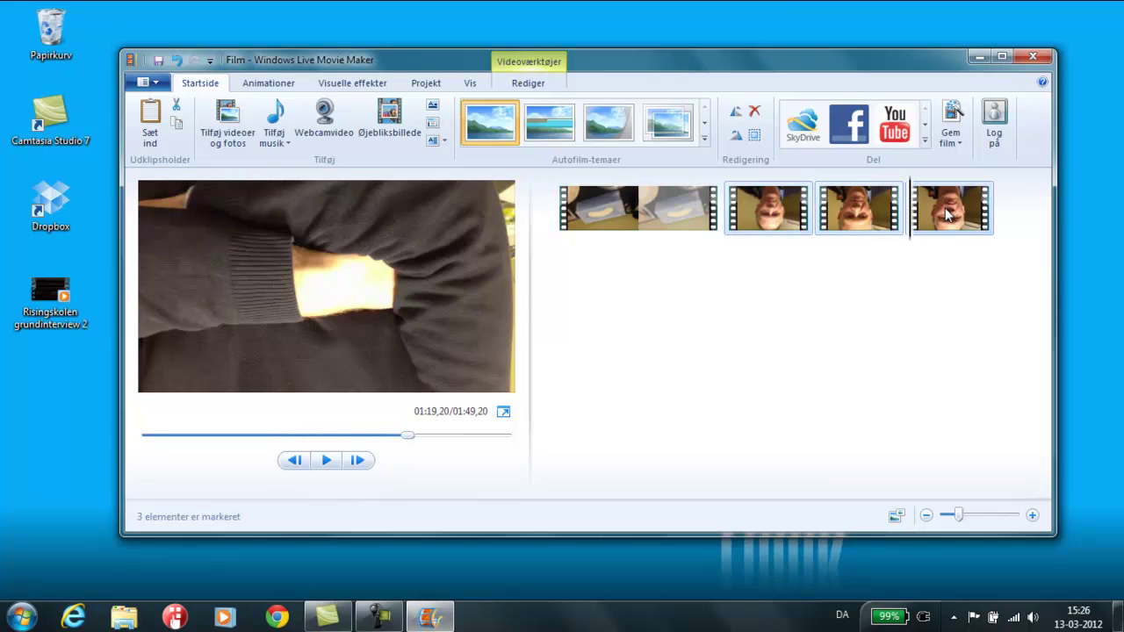
left_click(738, 117)
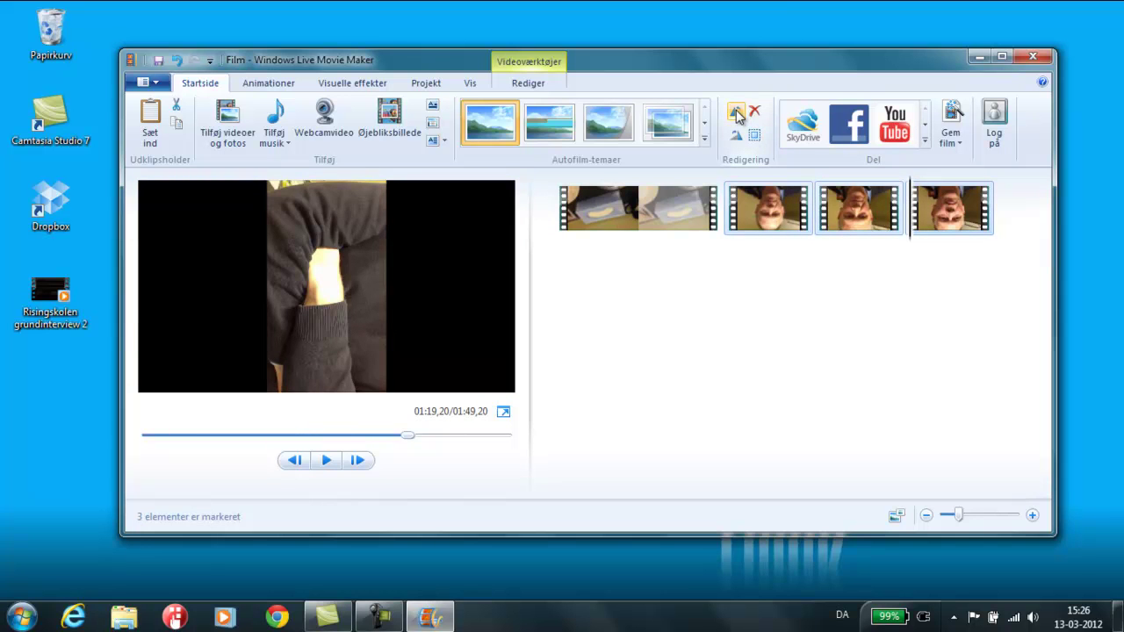
left_click(738, 117)
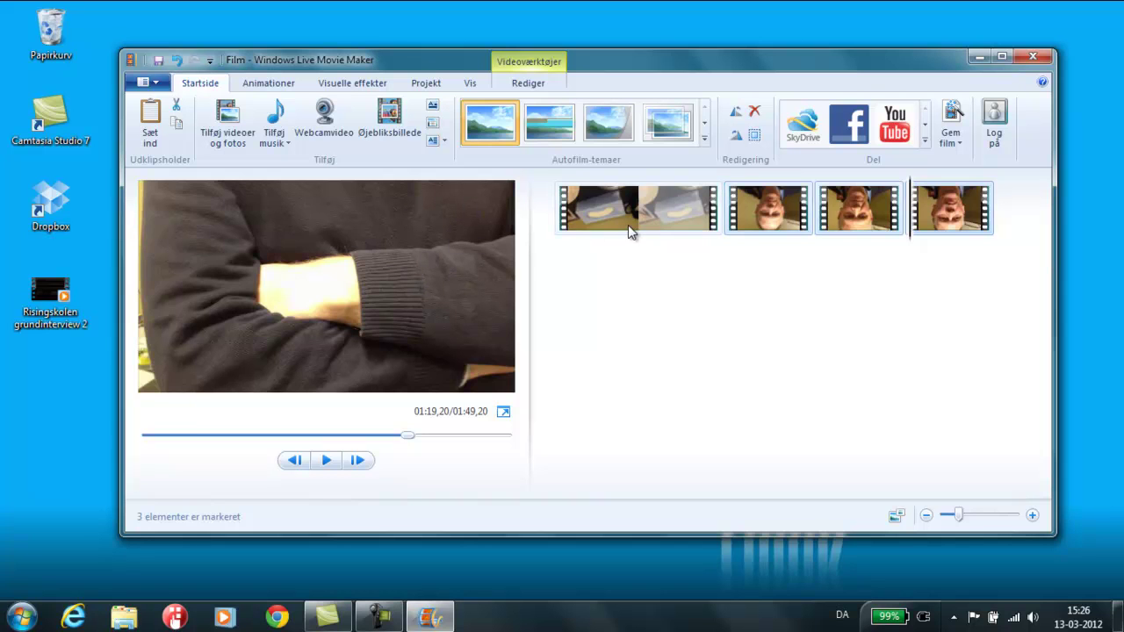
Play the first clip from its beginning in short stretches, pausing after each one.
left_click(565, 233)
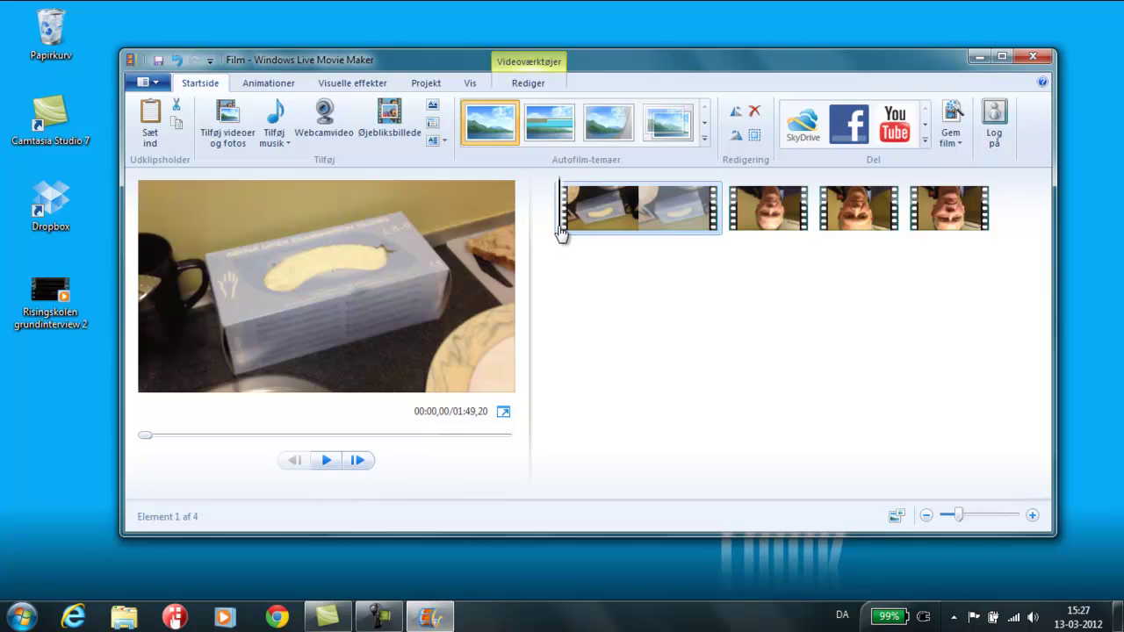
key("space")
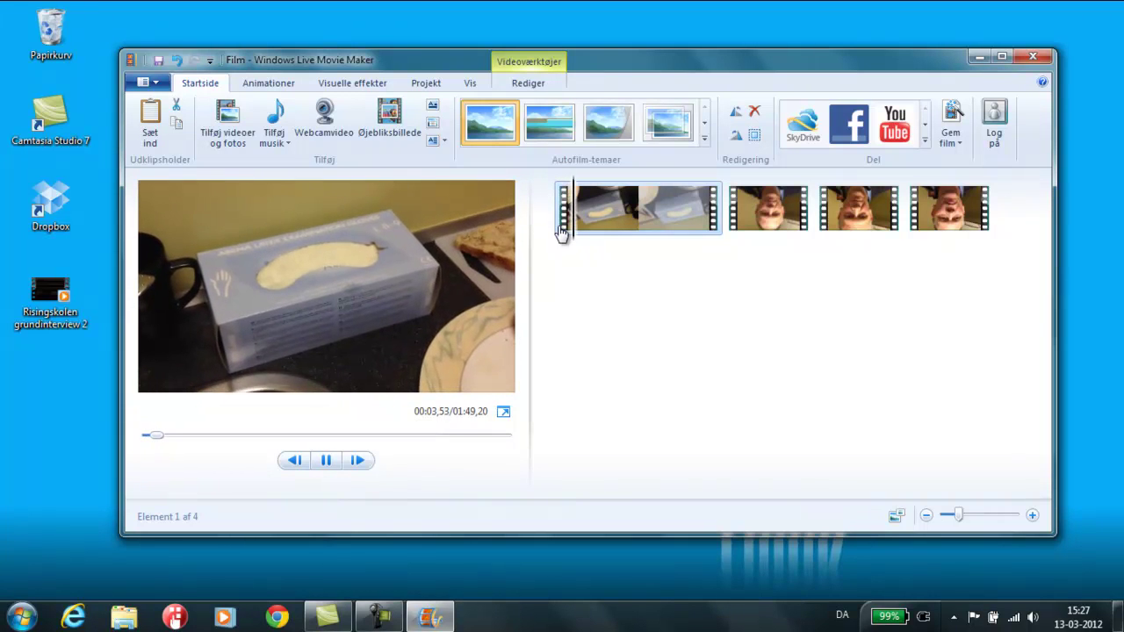
key("space")
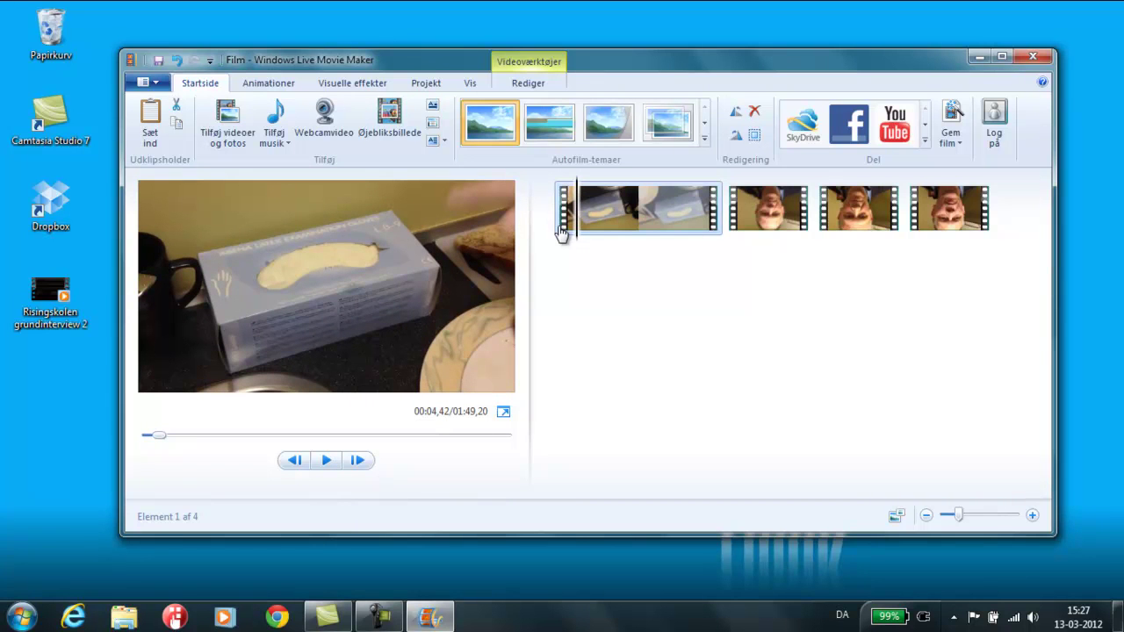
left_click(327, 462)
left_click(328, 462)
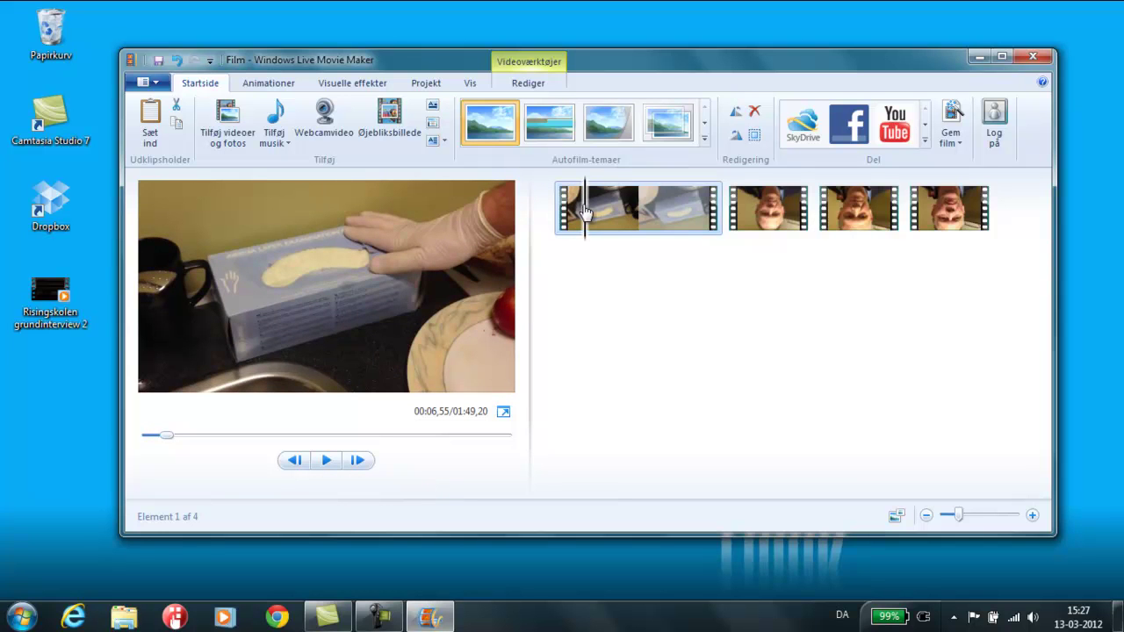
Scrub back and forth in the first clip and leave the playhead at about 4.26 seconds.
mouse_move(581, 209)
left_mouse_down()
mouse_move(572, 211)
mouse_move(582, 212)
left_mouse_up()
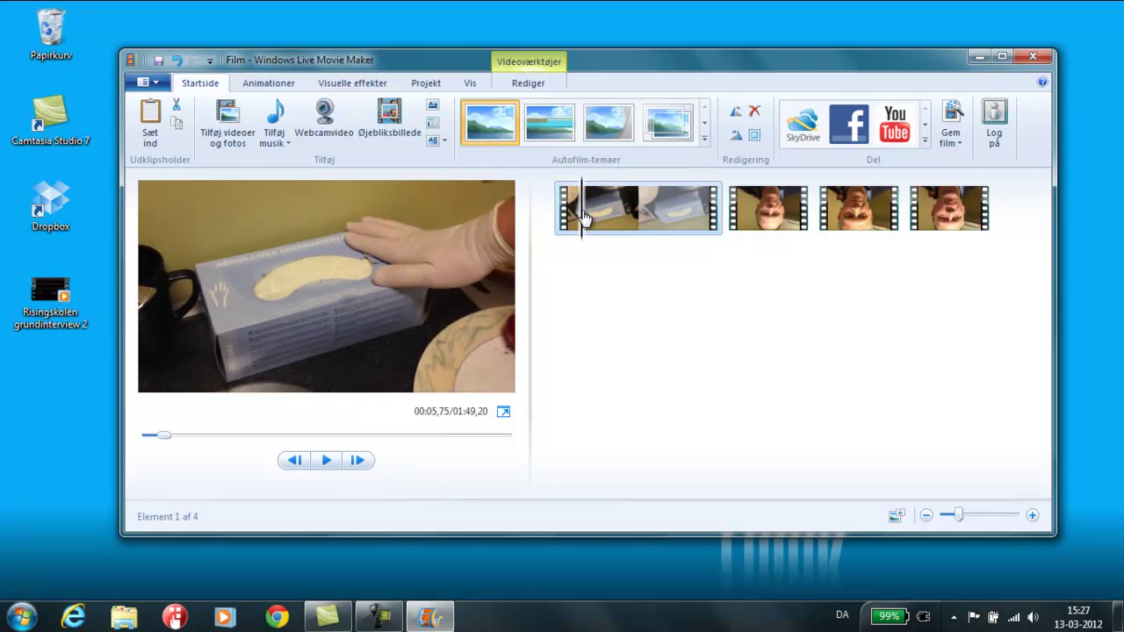
left_click_drag(165, 442, 166, 445)
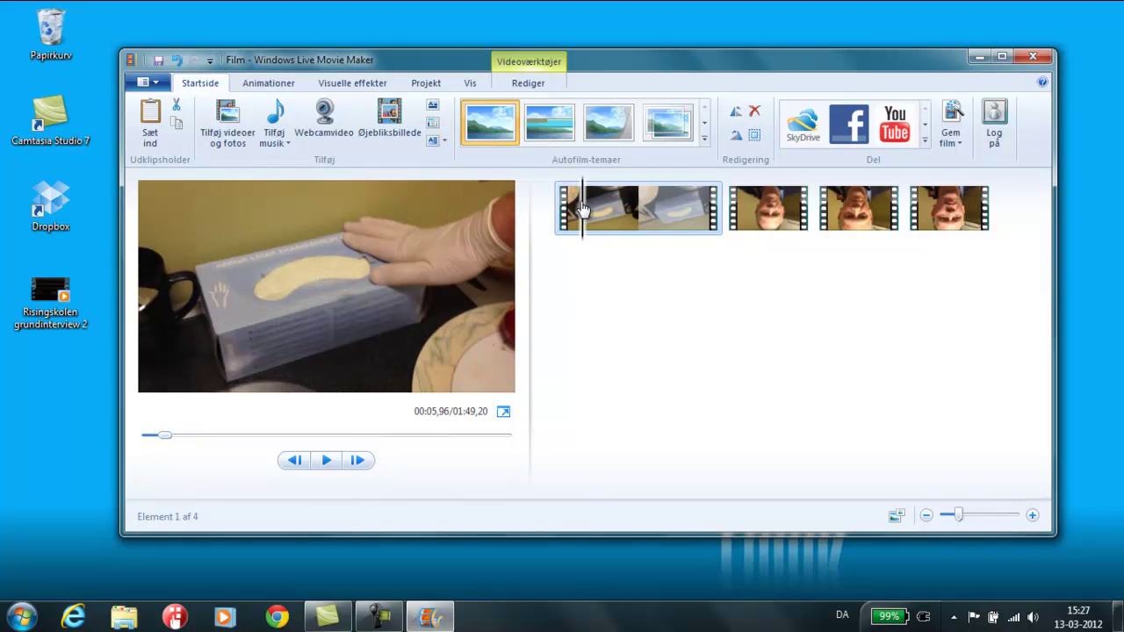
left_click_drag(582, 208, 577, 230)
key("space")
key("space")
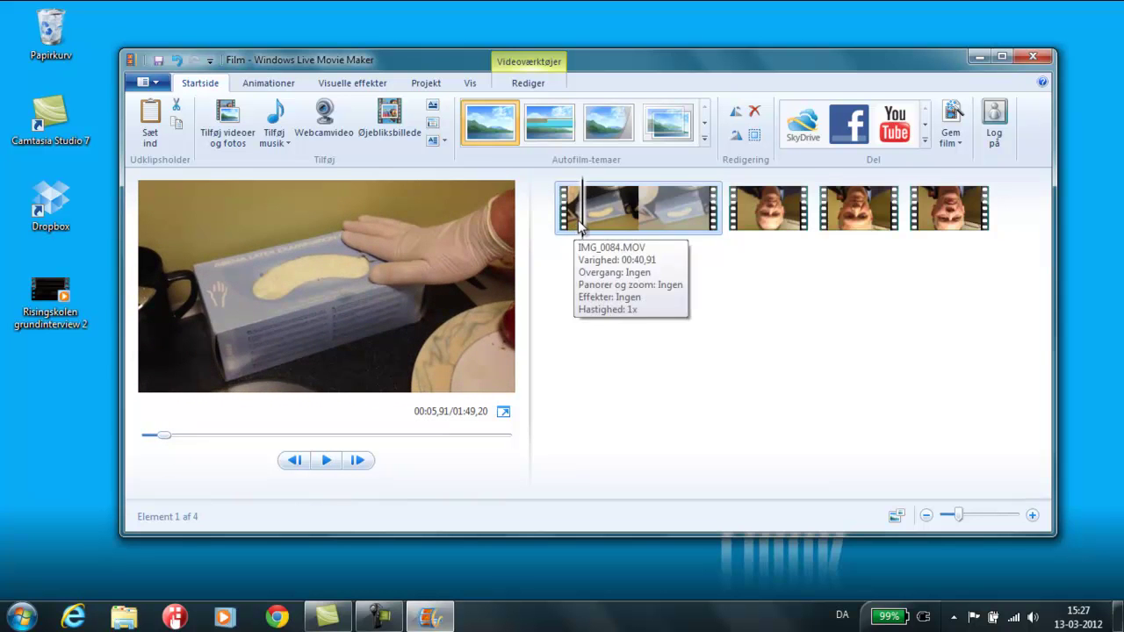
left_click_drag(580, 224, 578, 234)
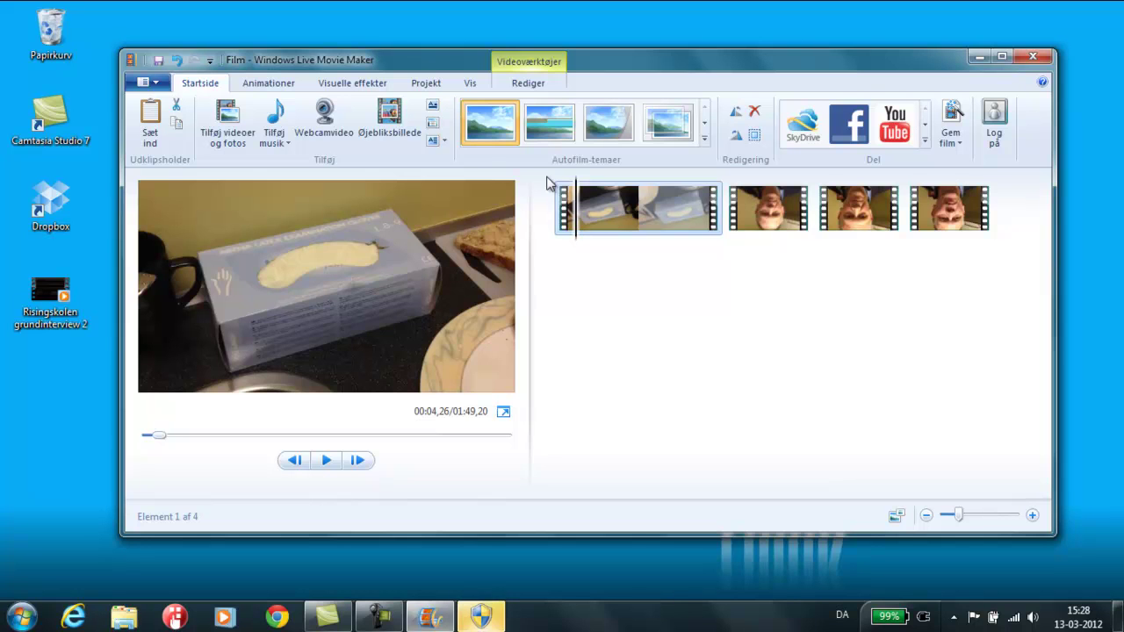
Split the first clip at the playhead position, about 4.26 seconds, with the timeline scale enlarged.
left_click(528, 84)
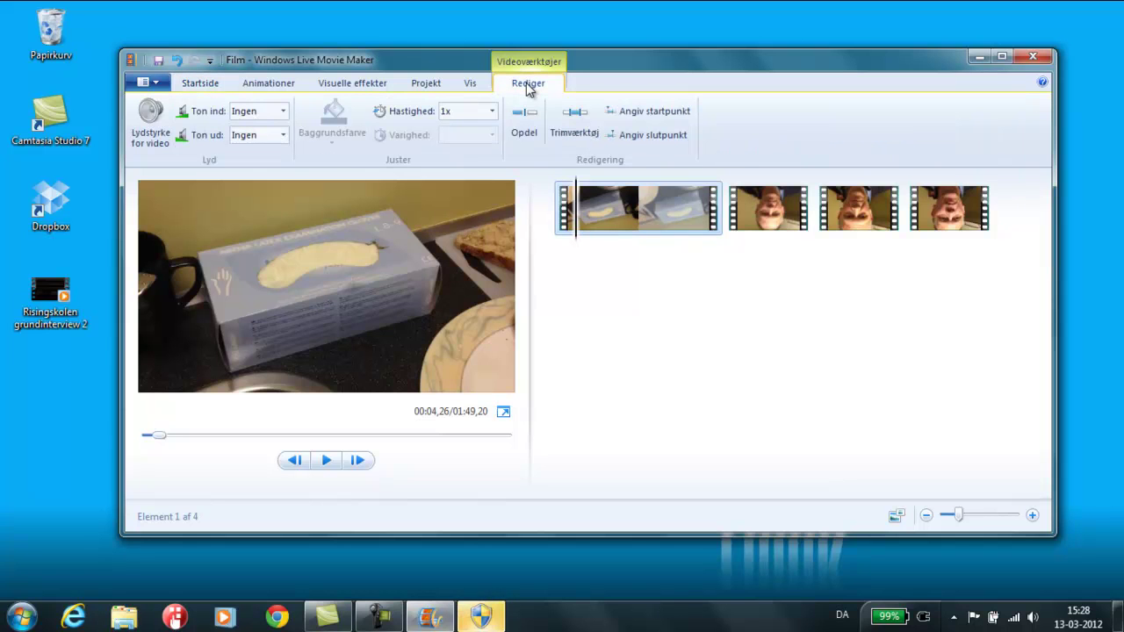
left_click(648, 110)
left_click(527, 121)
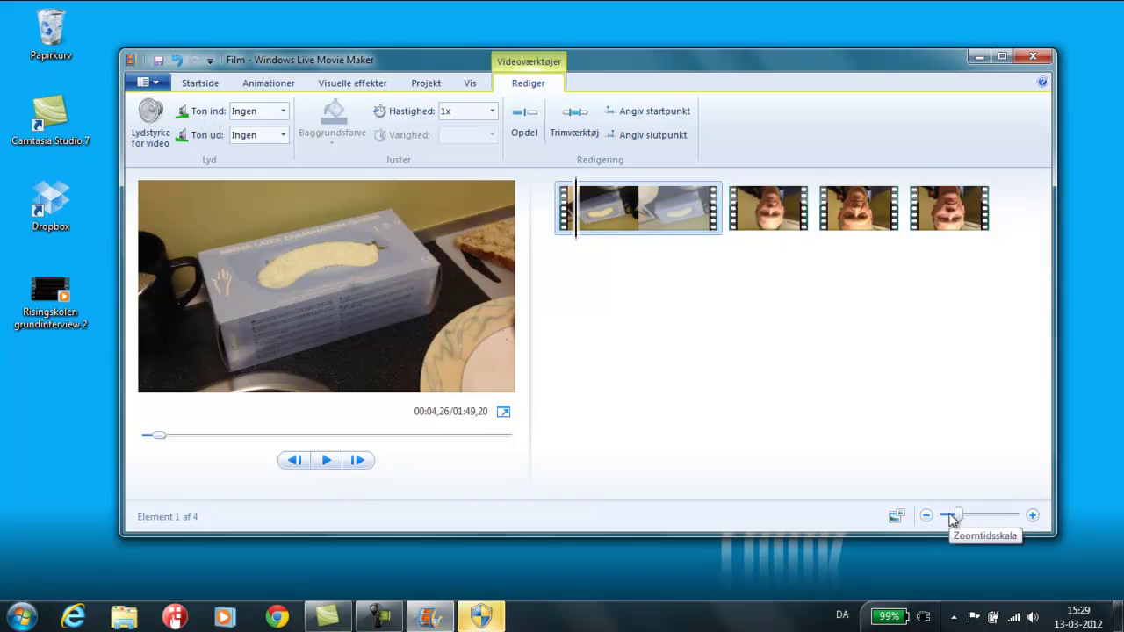
left_click_drag(958, 517, 970, 521)
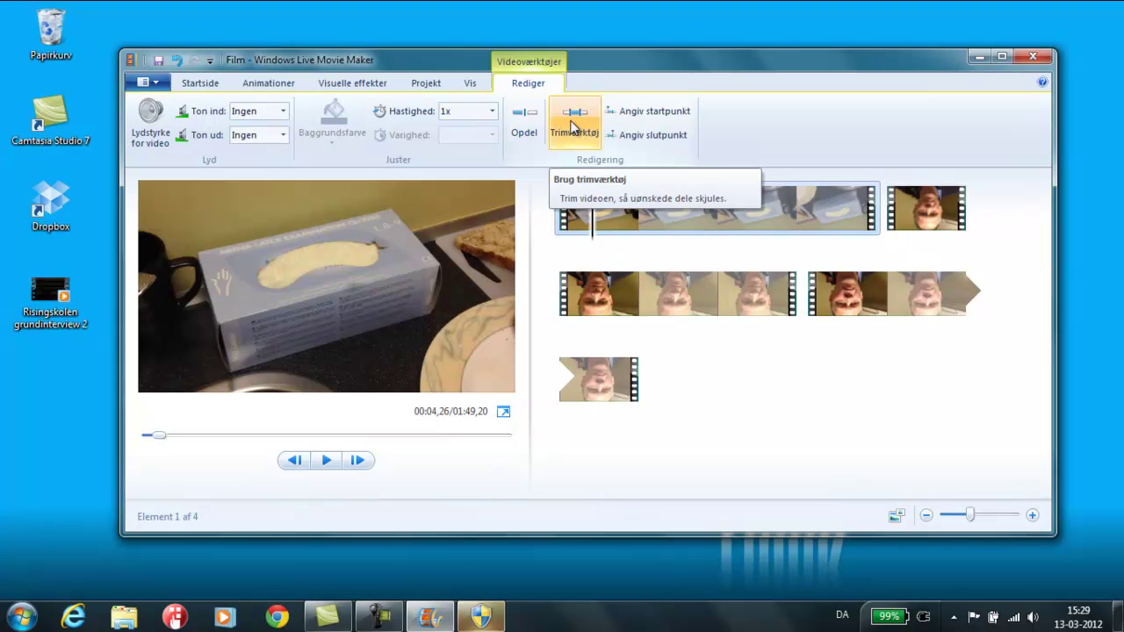
left_click(527, 119)
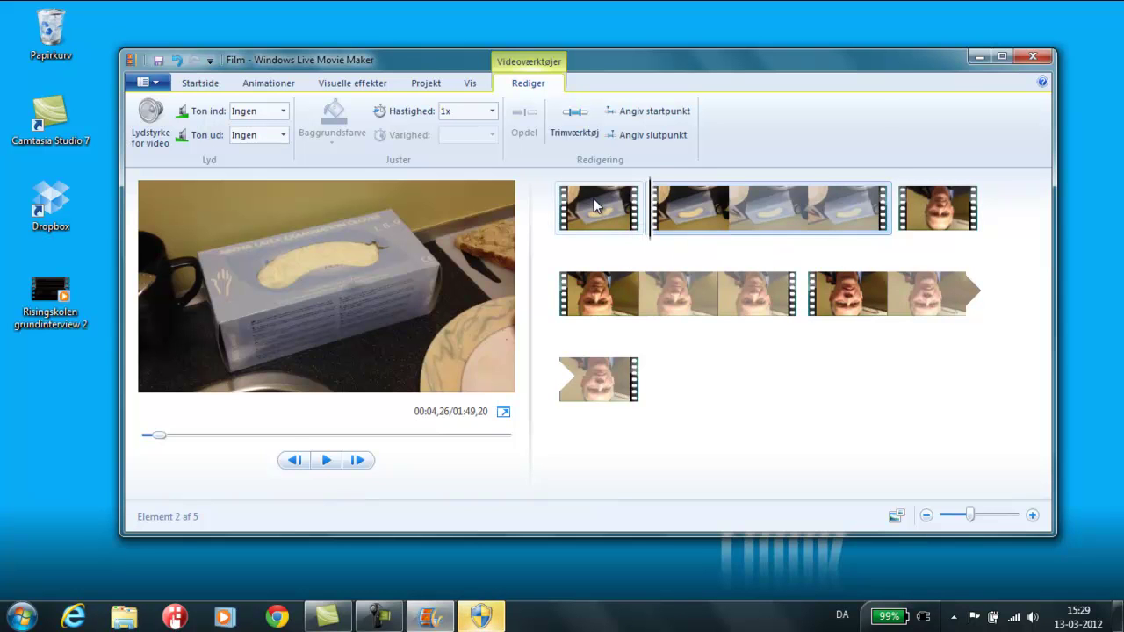
Delete the short opening piece split off from the first clip.
left_click(594, 198)
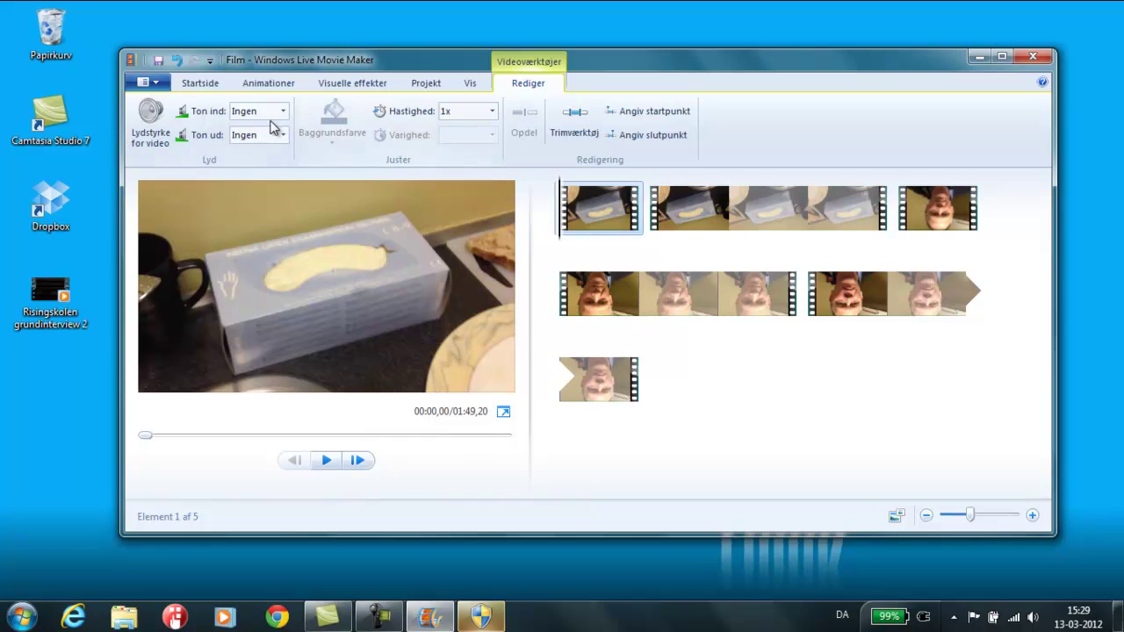
left_click(202, 84)
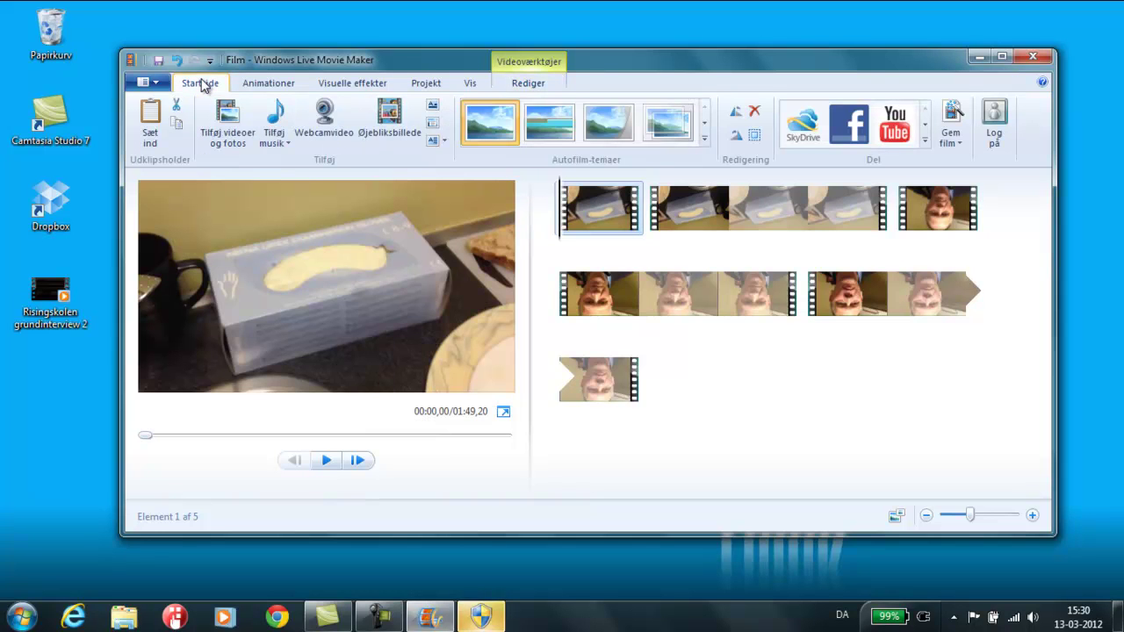
left_click(755, 111)
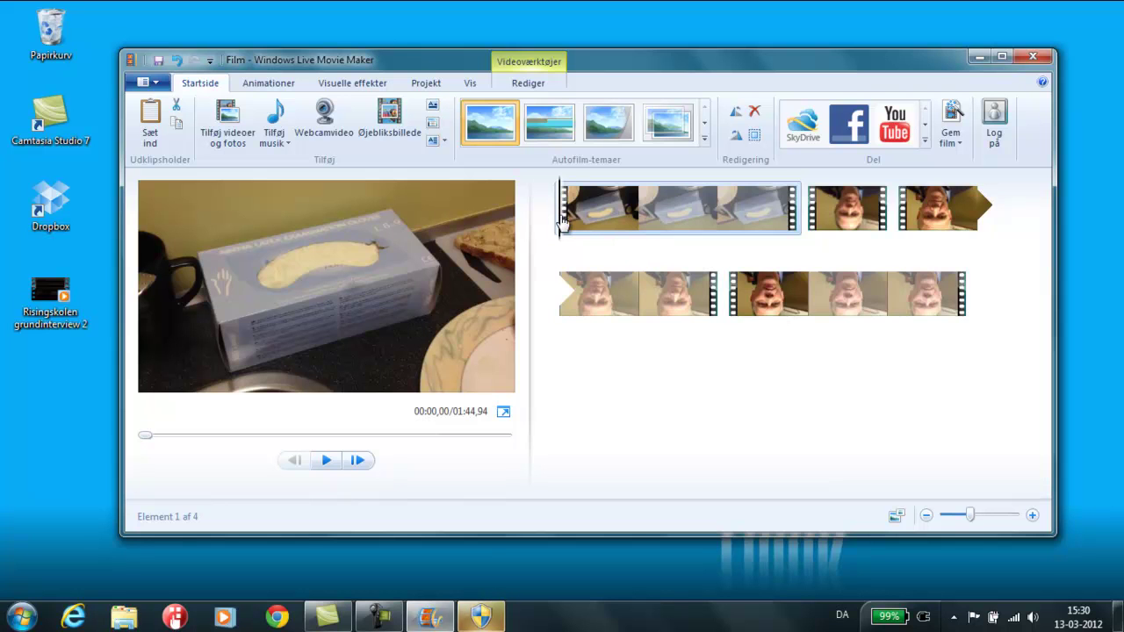
Trim the first clip to an end point of 38.15 s, save the trim and play its new ending.
key("space")
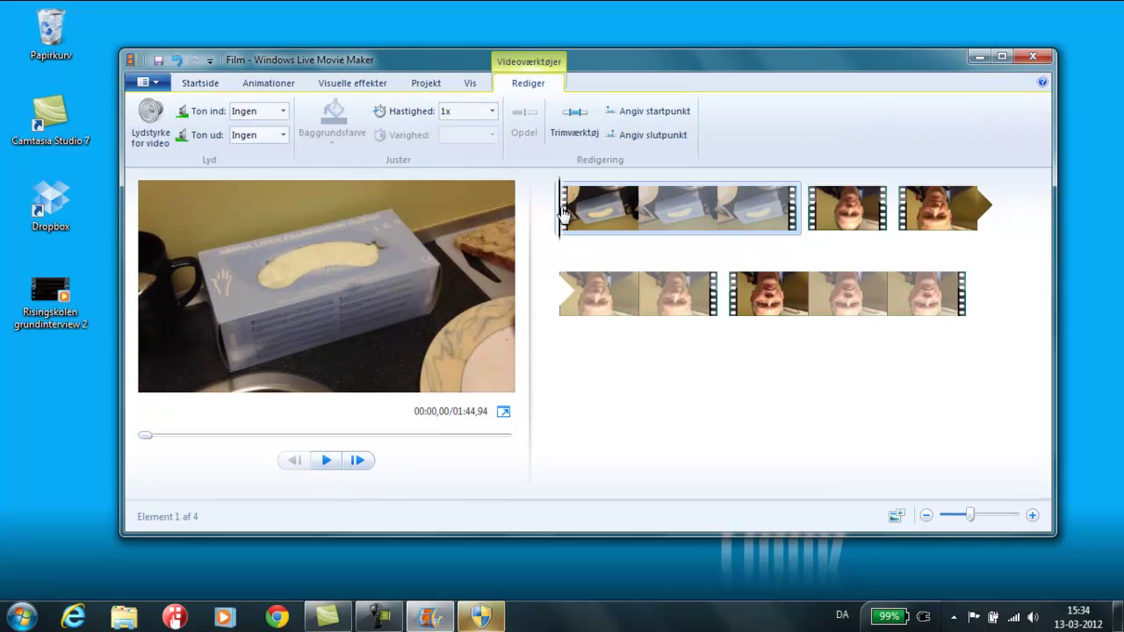
mouse_move(555, 224)
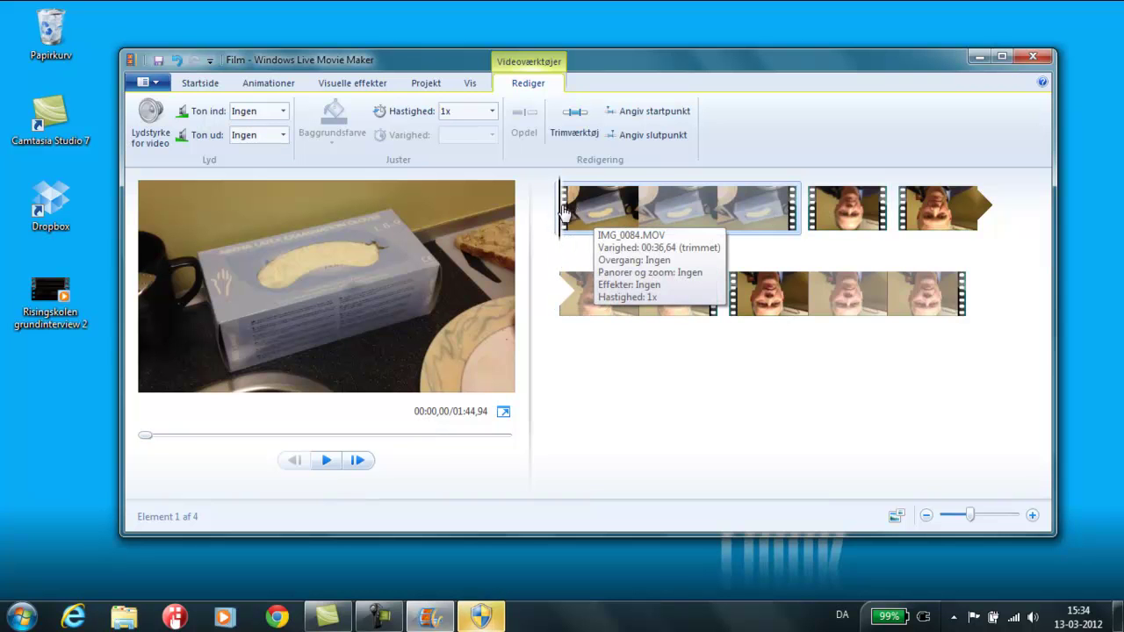
left_click_drag(560, 215, 771, 195)
key("space")
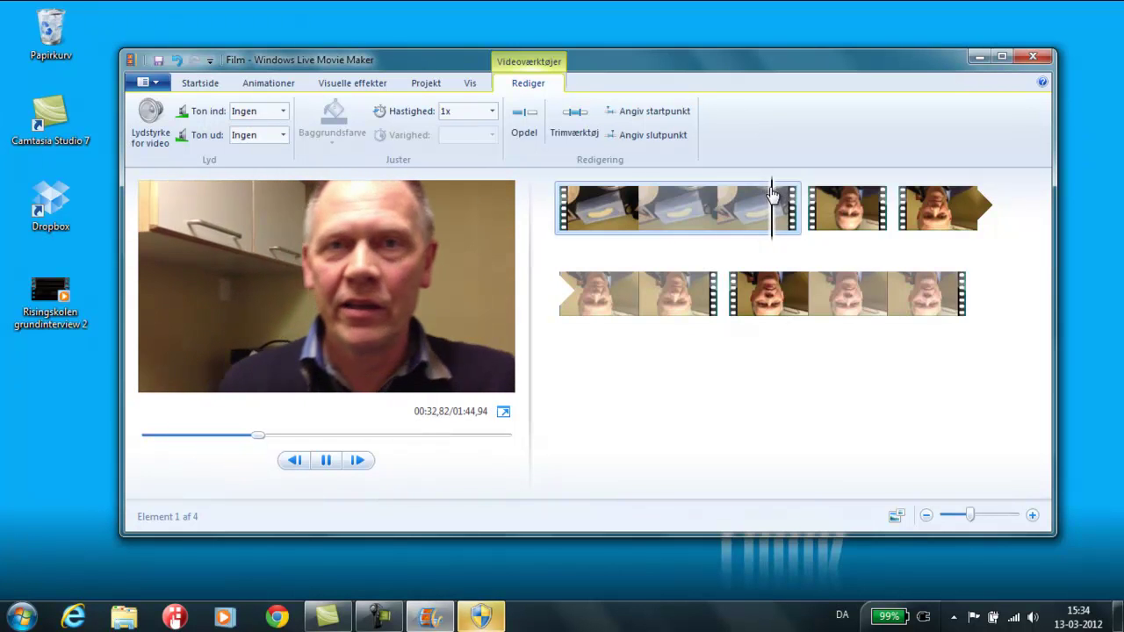
key("space")
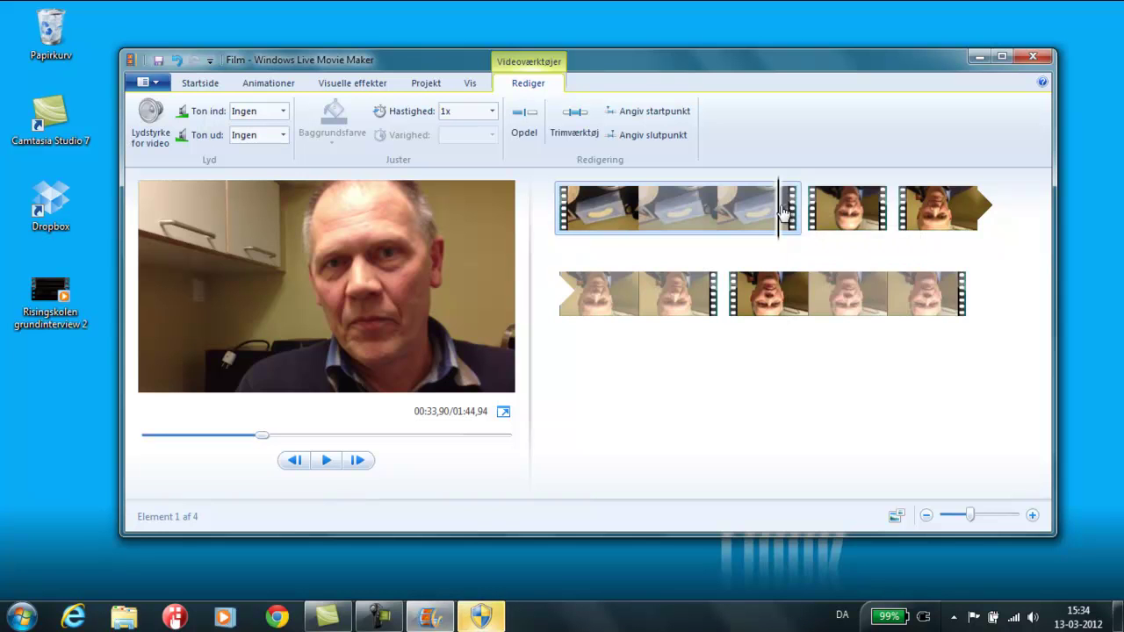
left_click(570, 124)
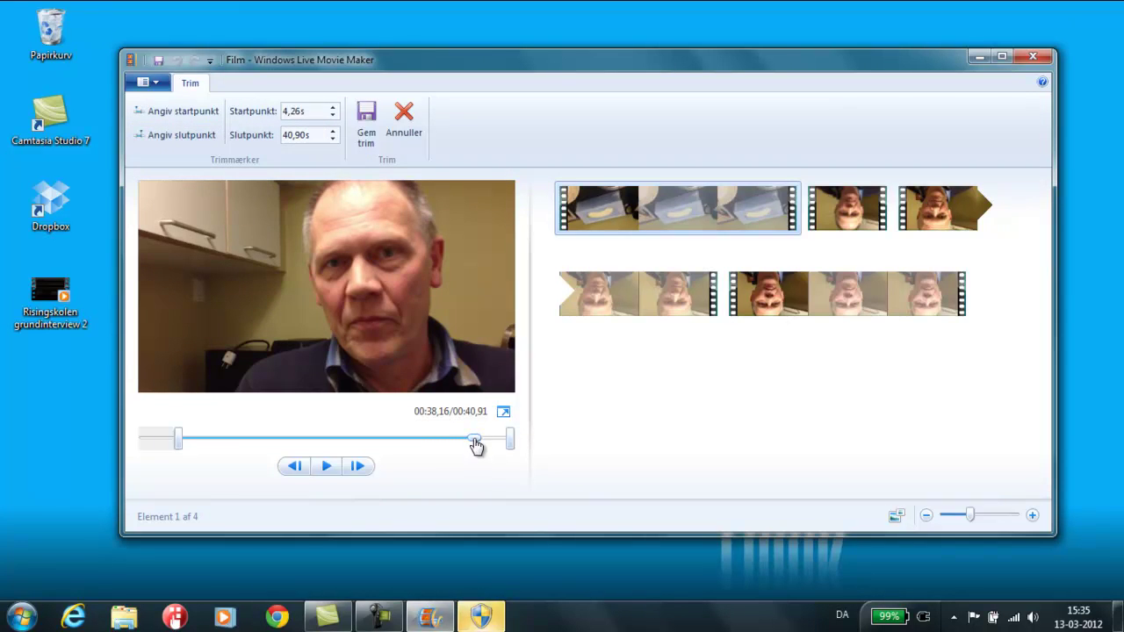
left_click(180, 138)
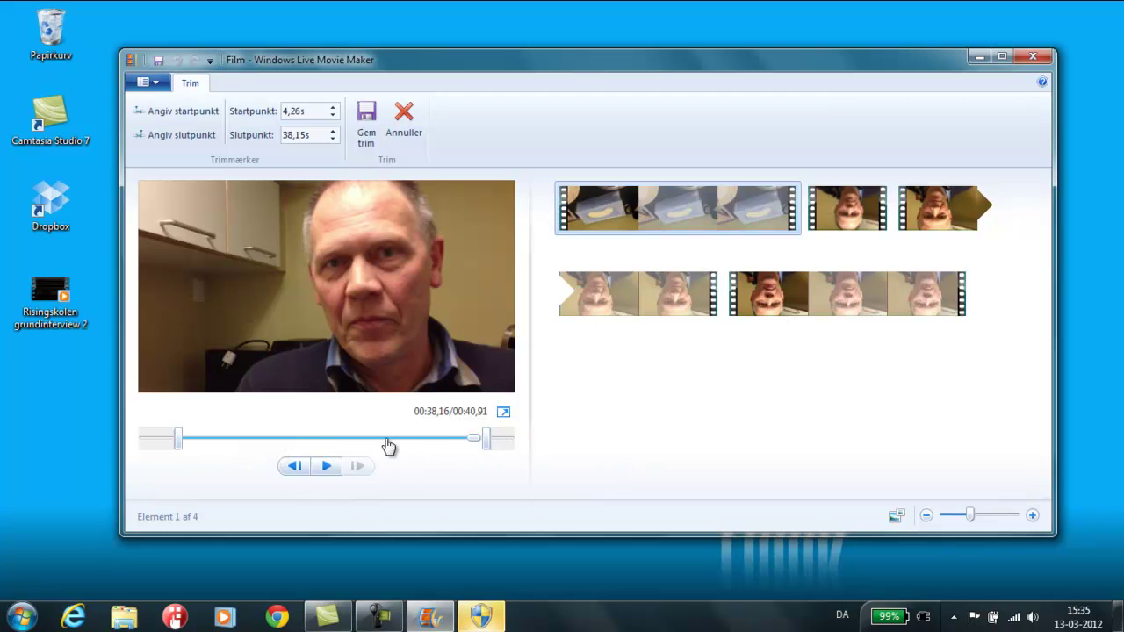
left_click(367, 119)
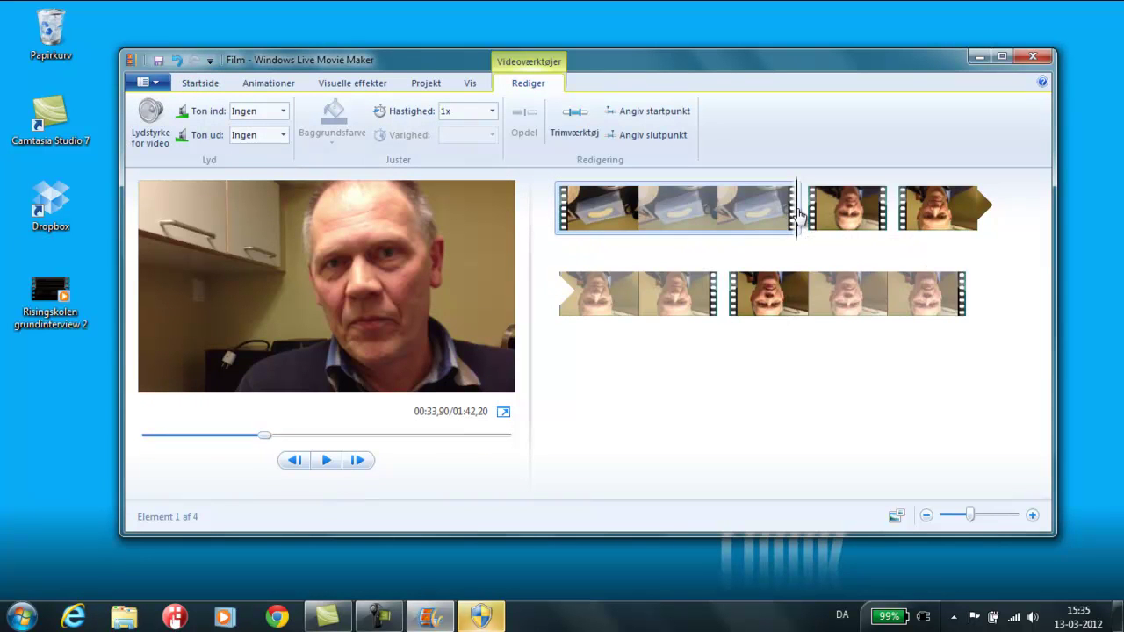
left_click(771, 216)
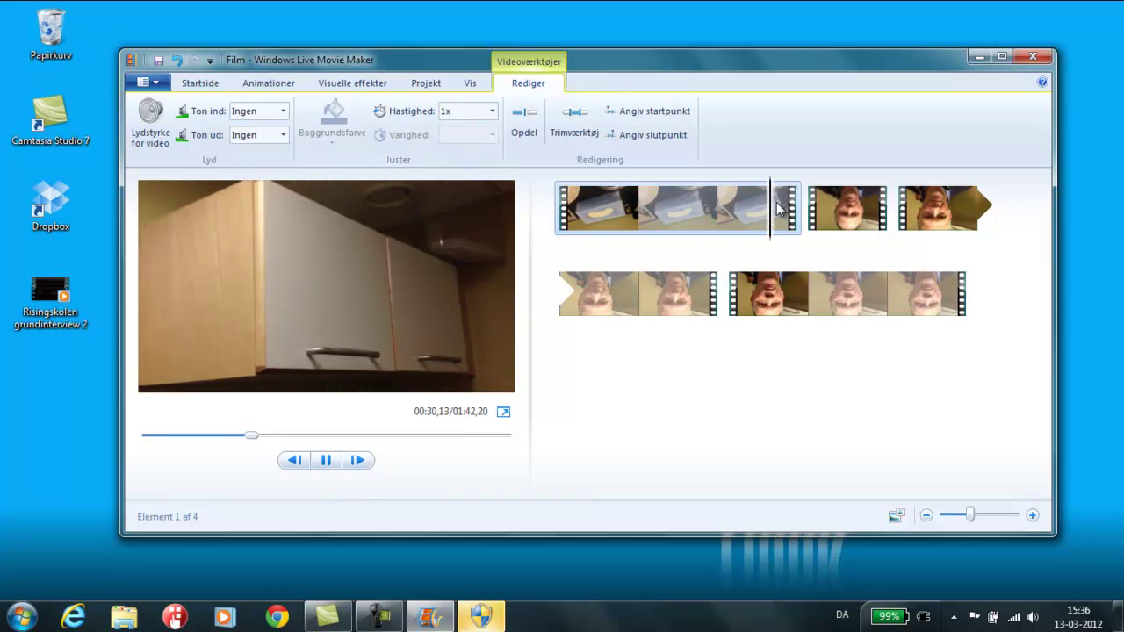
key("space")
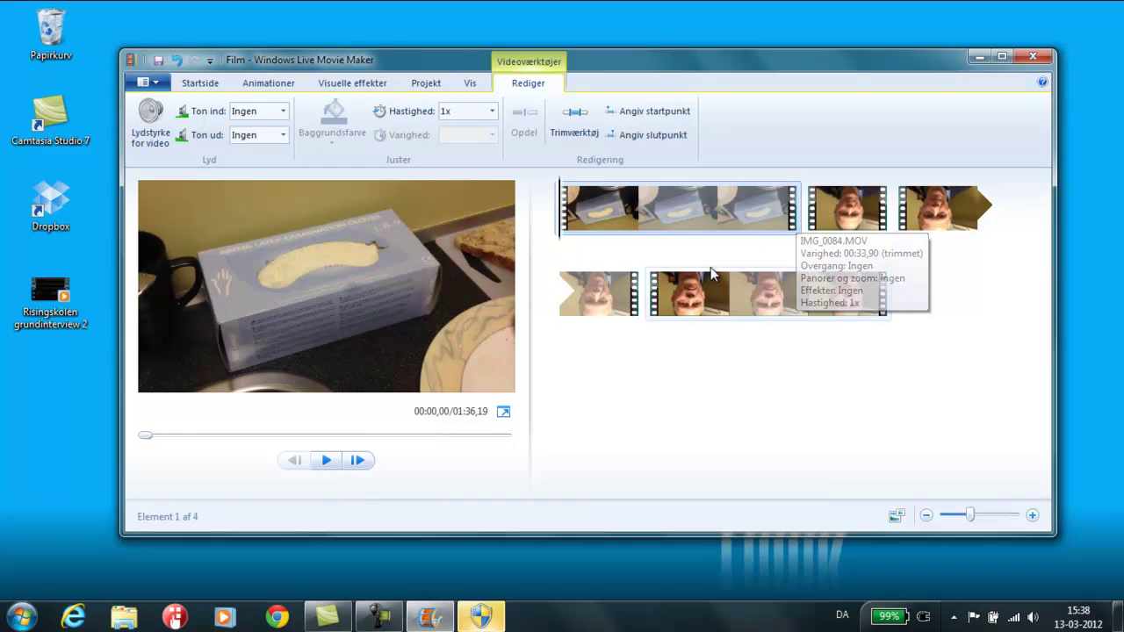
Play the fourth clip in short stretches around the start of the speech and pause at about 1:14.95.
left_click(703, 309)
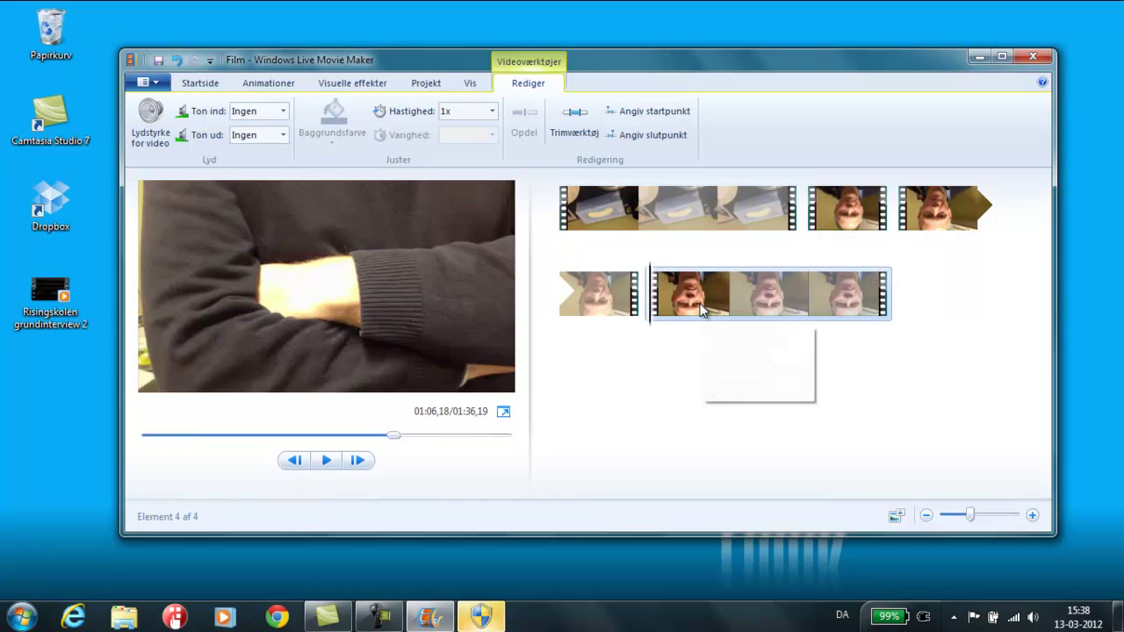
key("space")
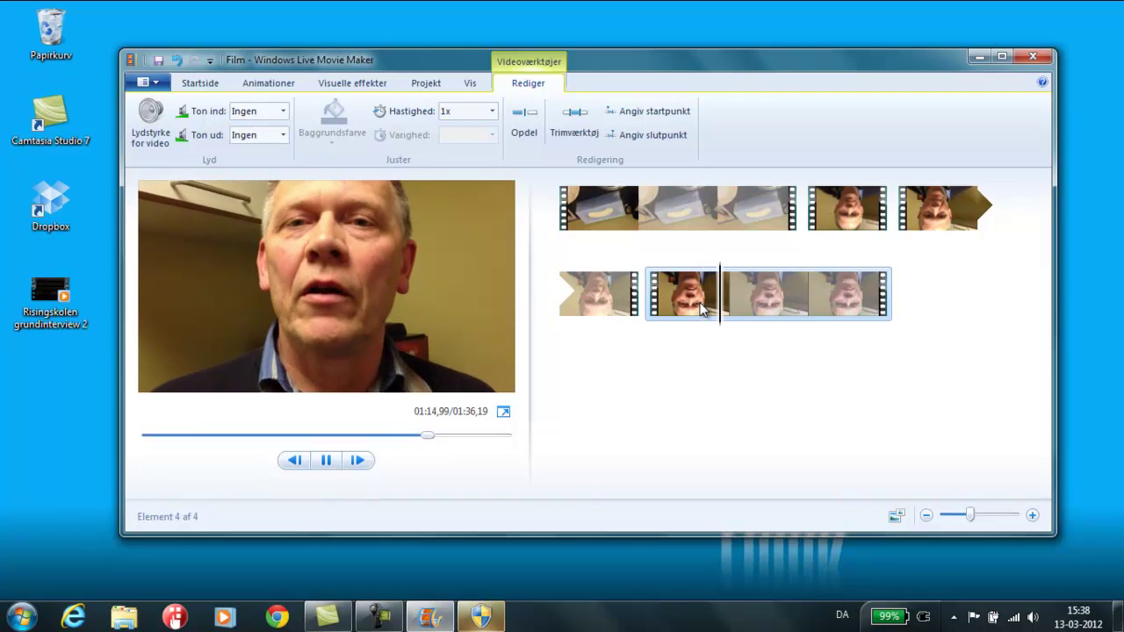
key("space")
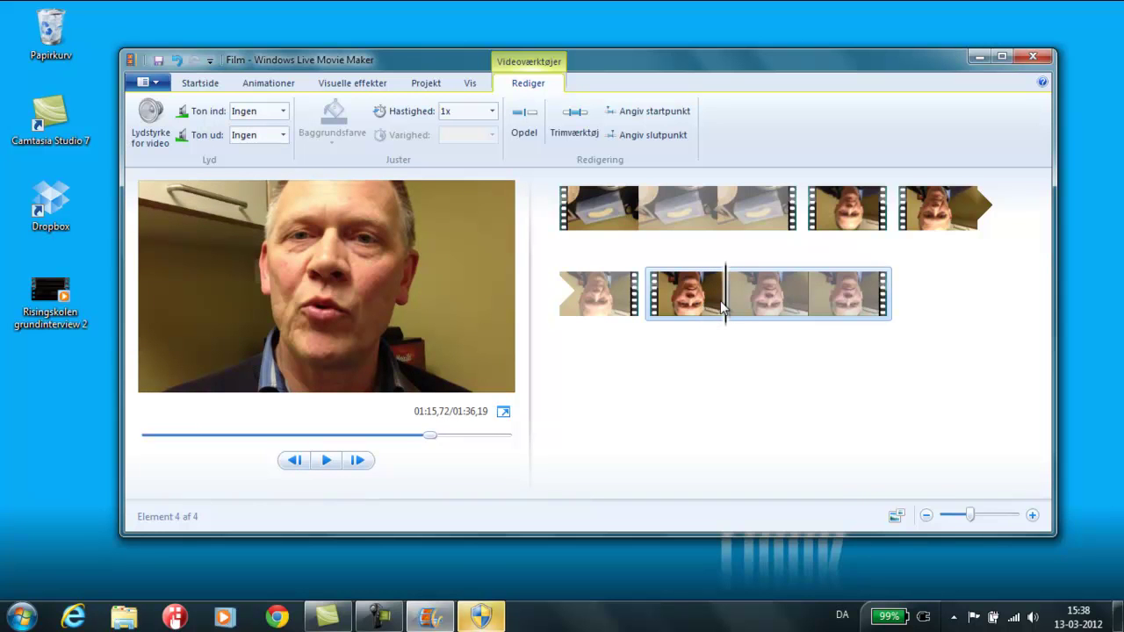
left_click(717, 310)
key("space")
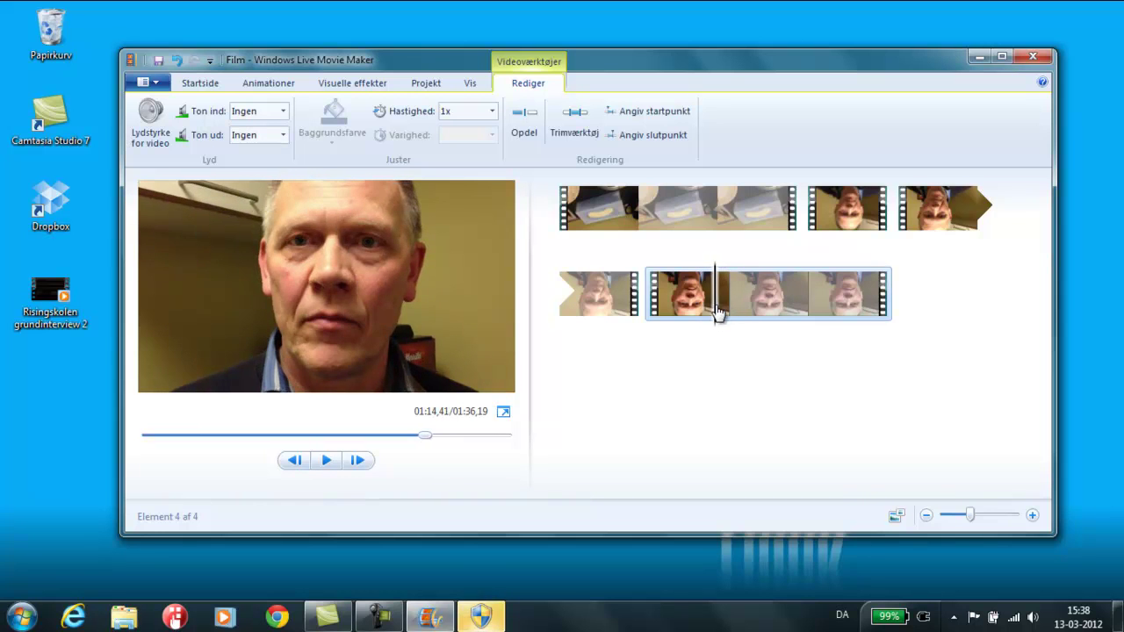
key("space")
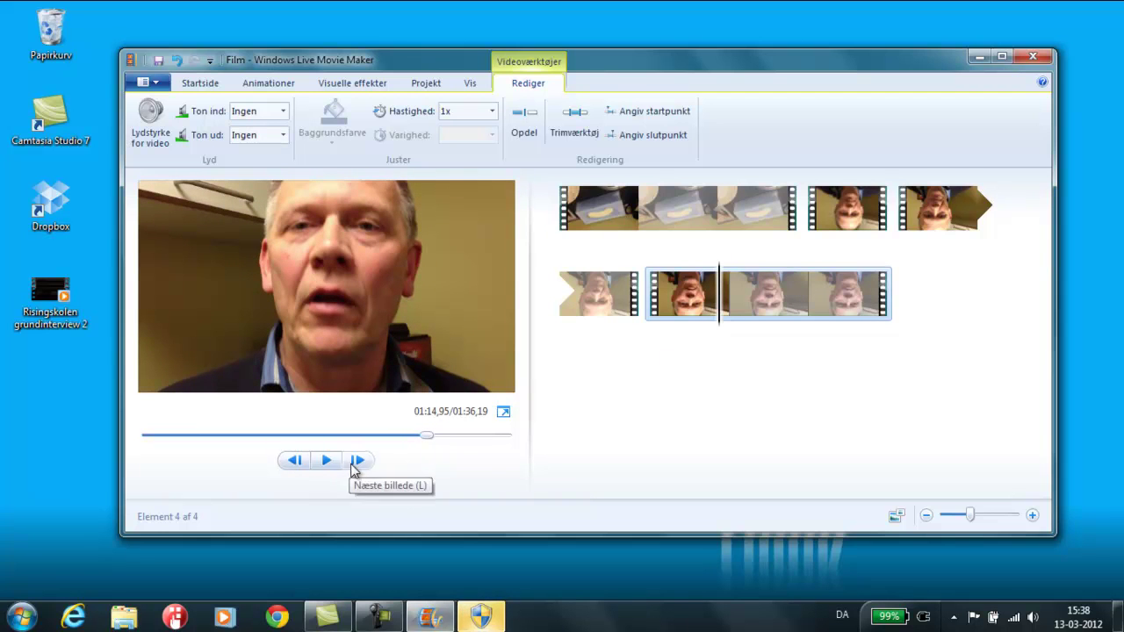
Step back frame by frame to about 1:14.39 and set the fourth clip's trim start point there, at 8.19 s.
left_click(295, 461)
left_click(295, 461)
left_click(296, 461)
left_click(295, 461)
left_click(295, 461)
left_click(295, 461)
left_click(295, 461)
left_click(295, 461)
left_click(295, 461)
left_click(296, 462)
left_click(295, 461)
left_click(295, 461)
left_click(295, 461)
left_click(295, 461)
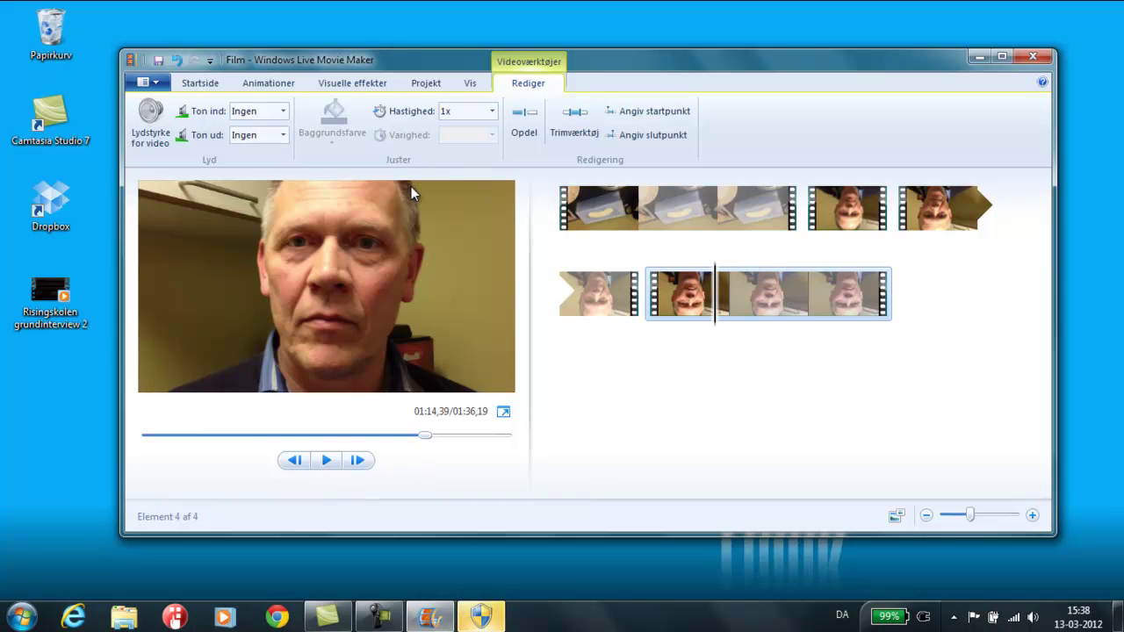
left_click(563, 121)
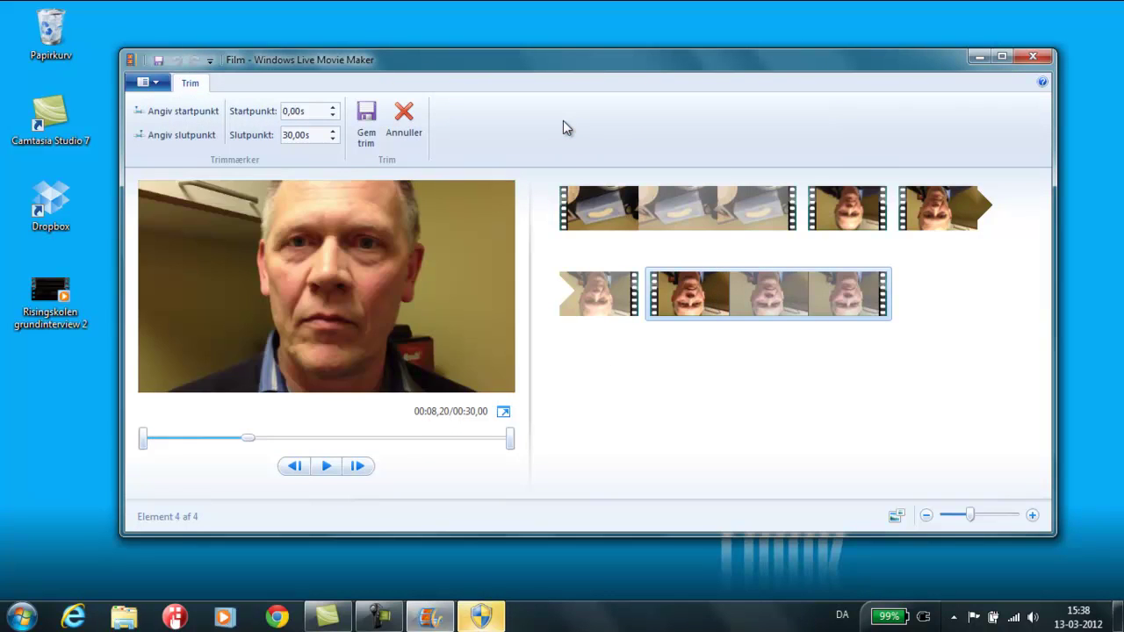
left_click(171, 111)
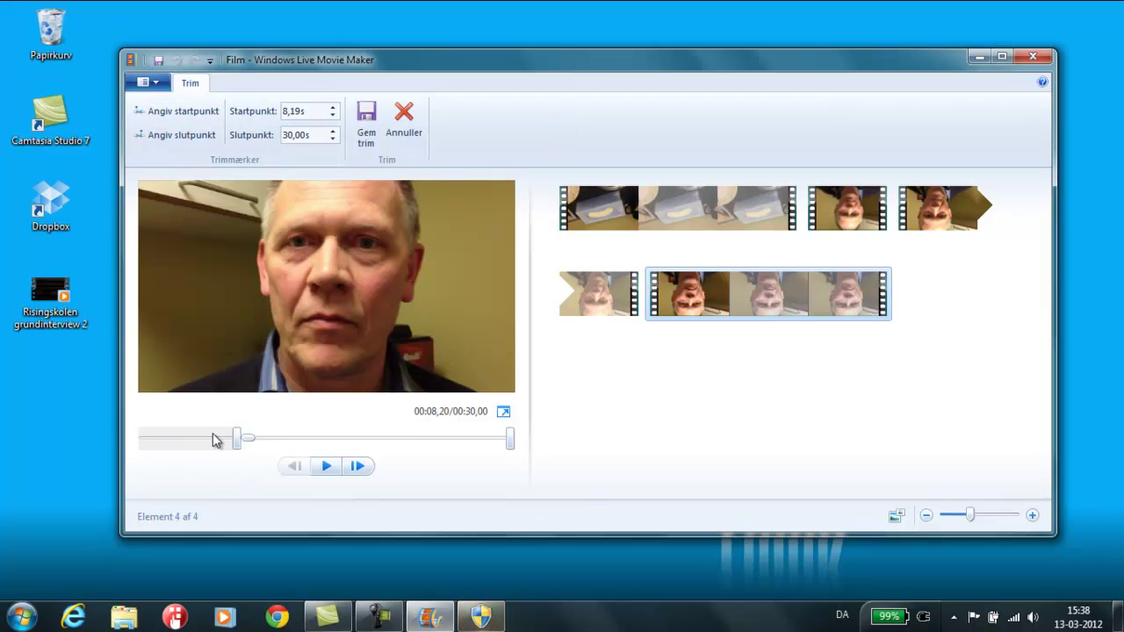
Play the end of the fourth clip, set its trim end point to 28.62 s and save the trim.
mouse_move(239, 446)
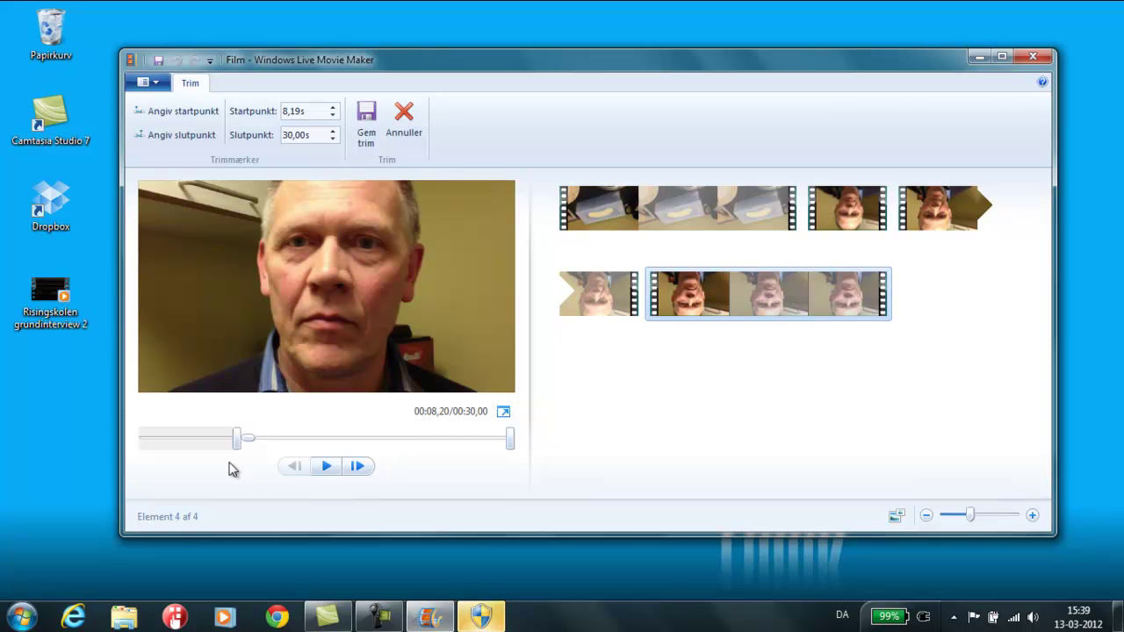
left_click_drag(248, 442, 455, 439)
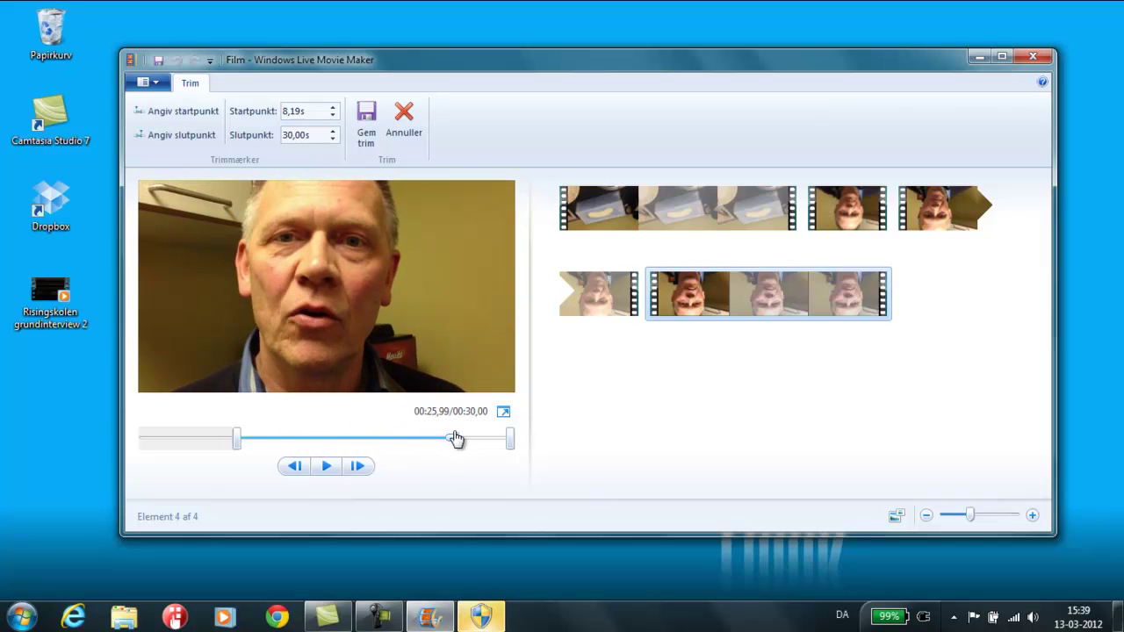
key("space")
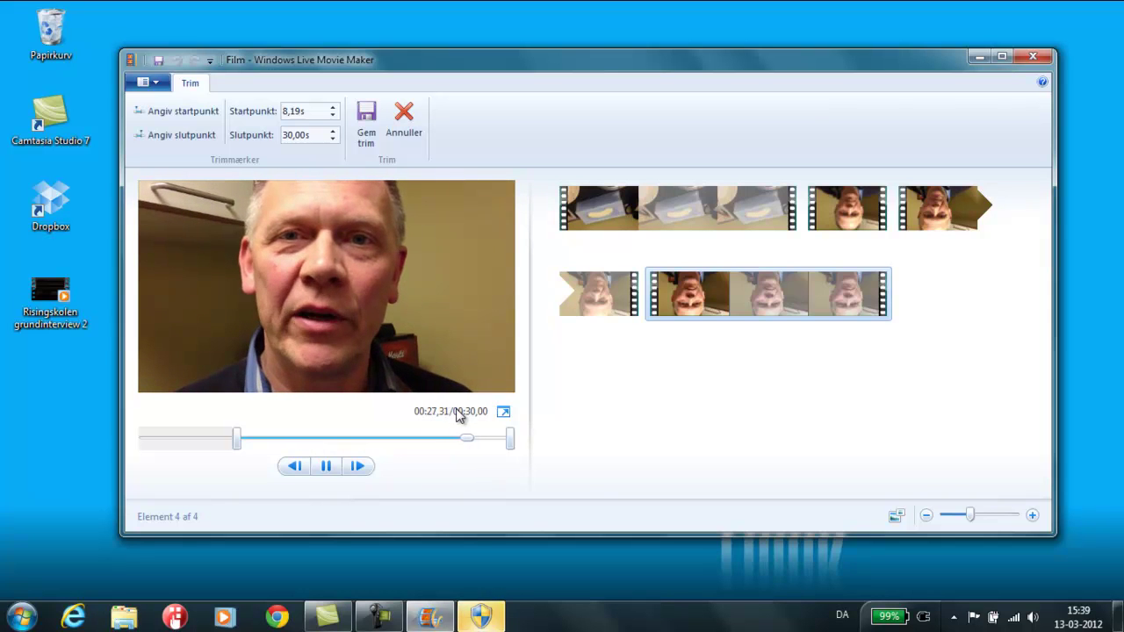
key("space")
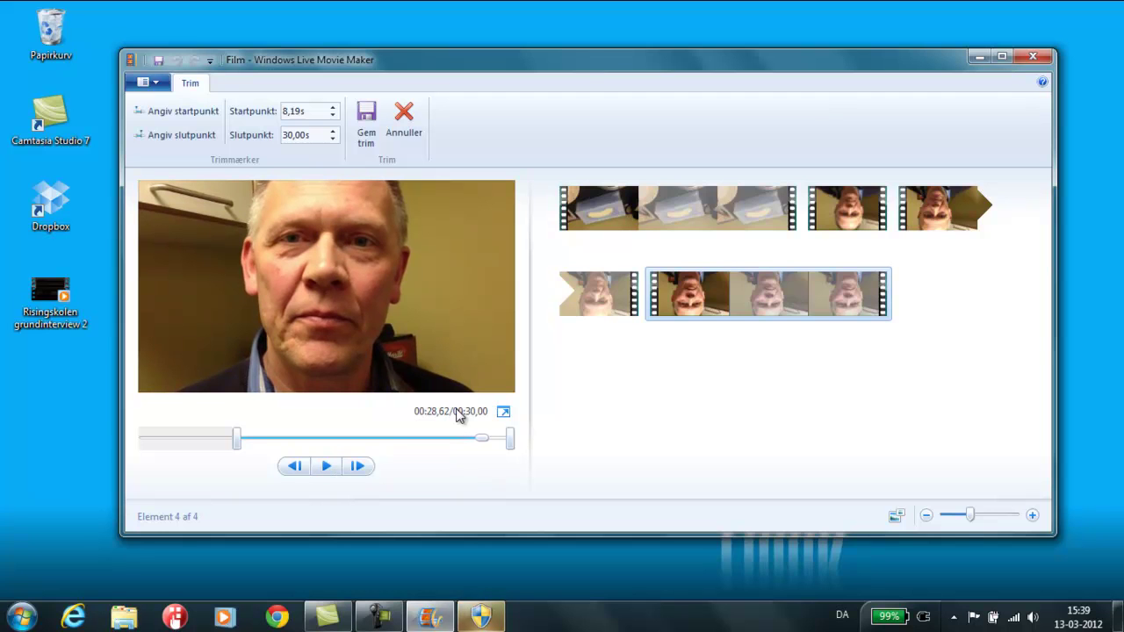
left_click(195, 137)
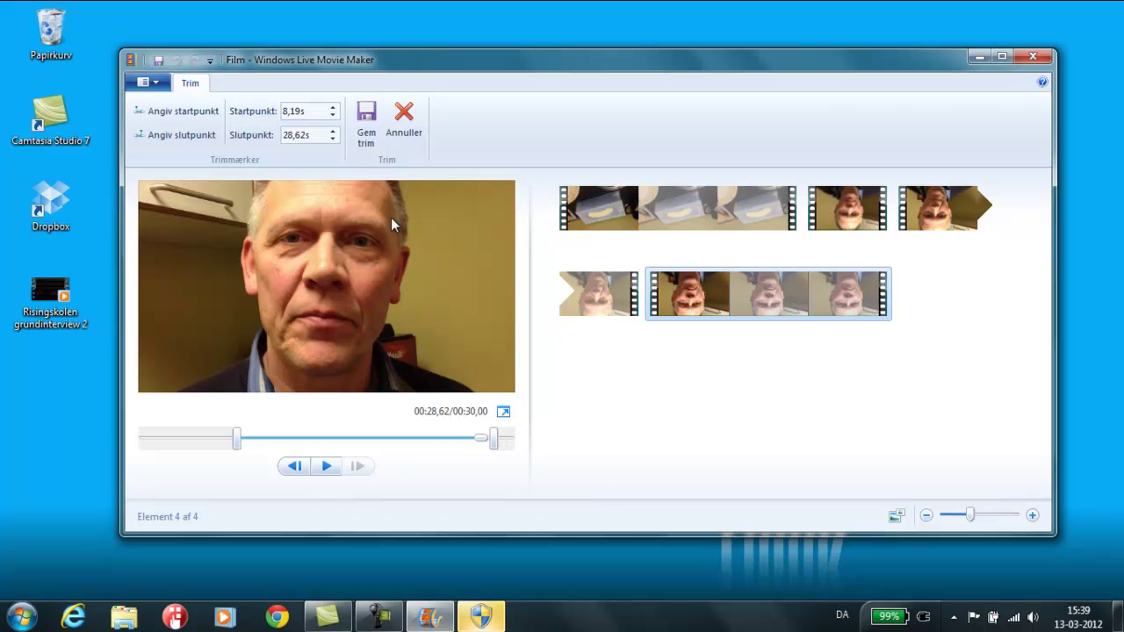
left_click(365, 121)
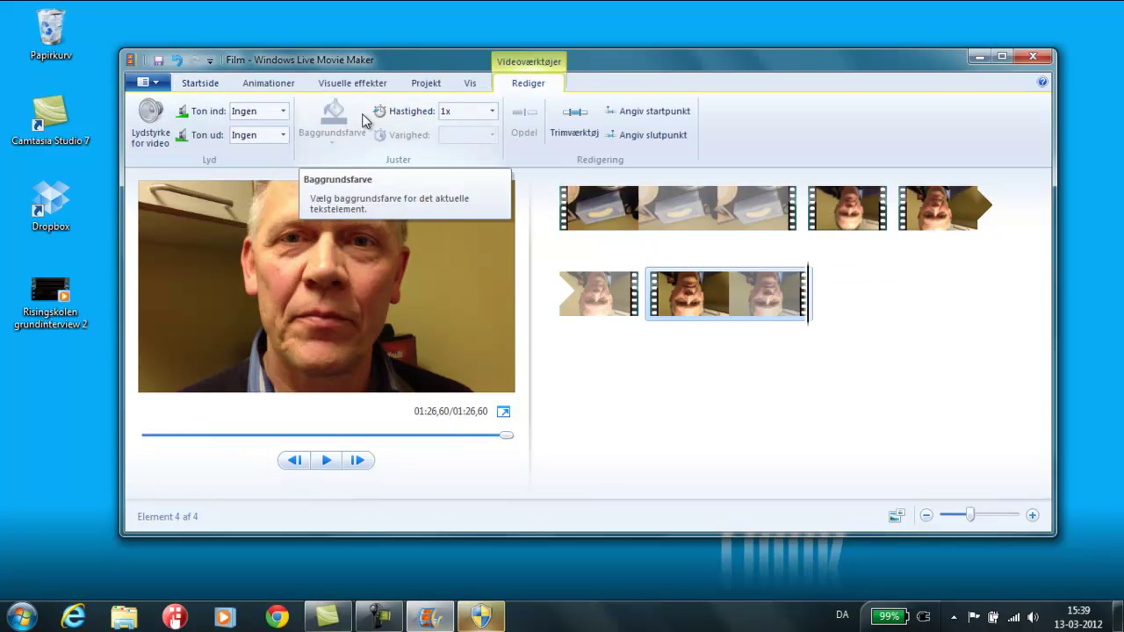
Move the last clip, IMG_0087, directly after the first clip and select the short clip that follows it.
mouse_move(731, 309)
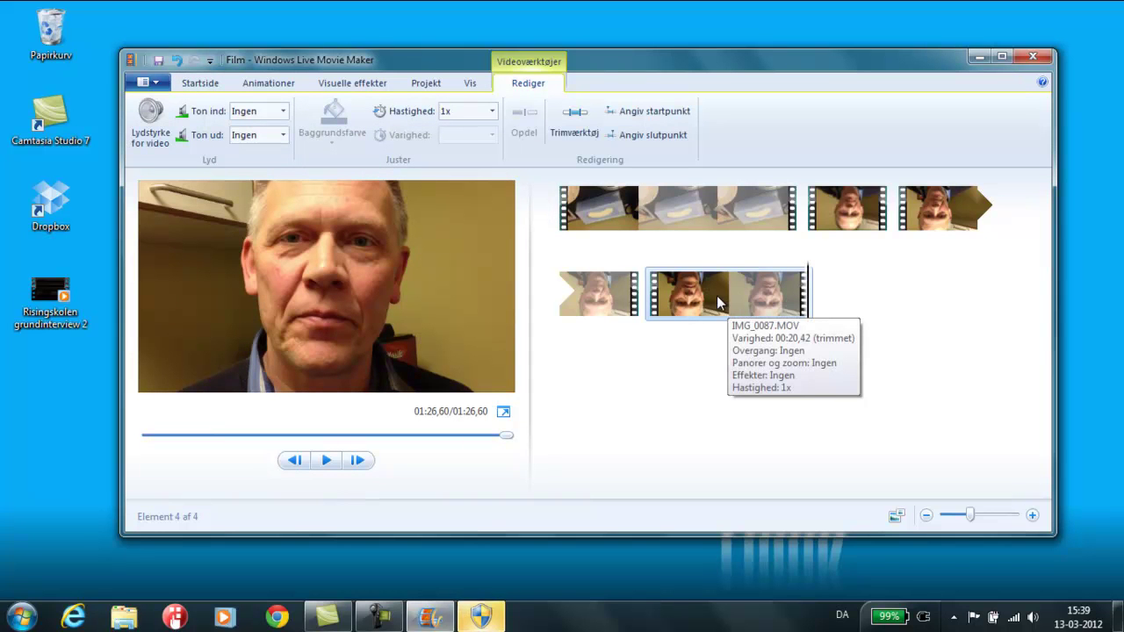
mouse_move(677, 215)
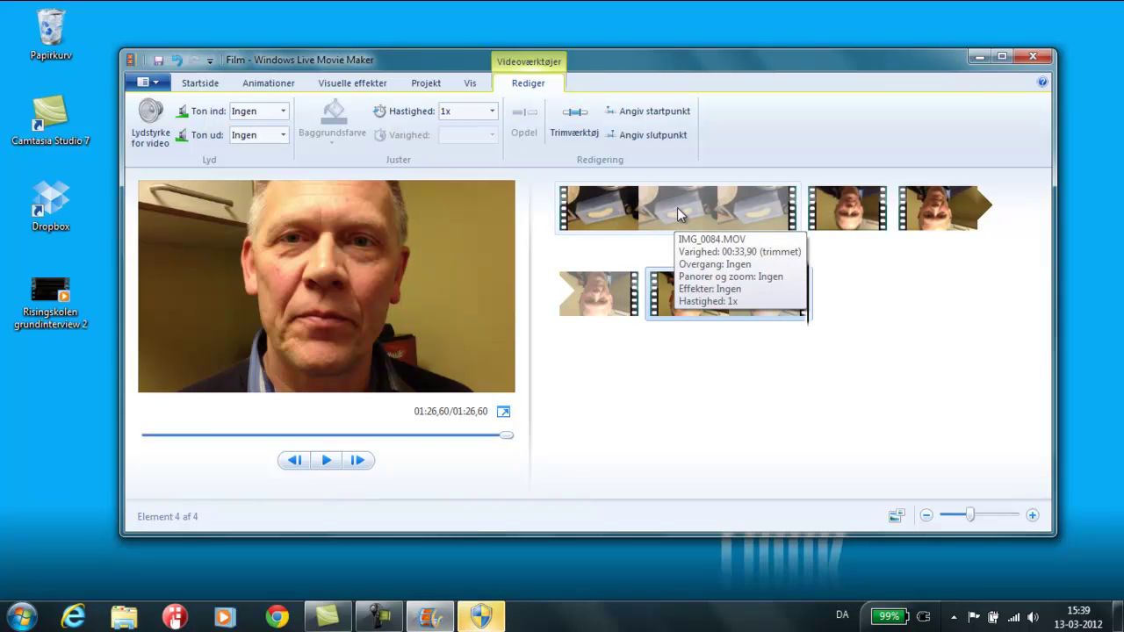
mouse_move(682, 308)
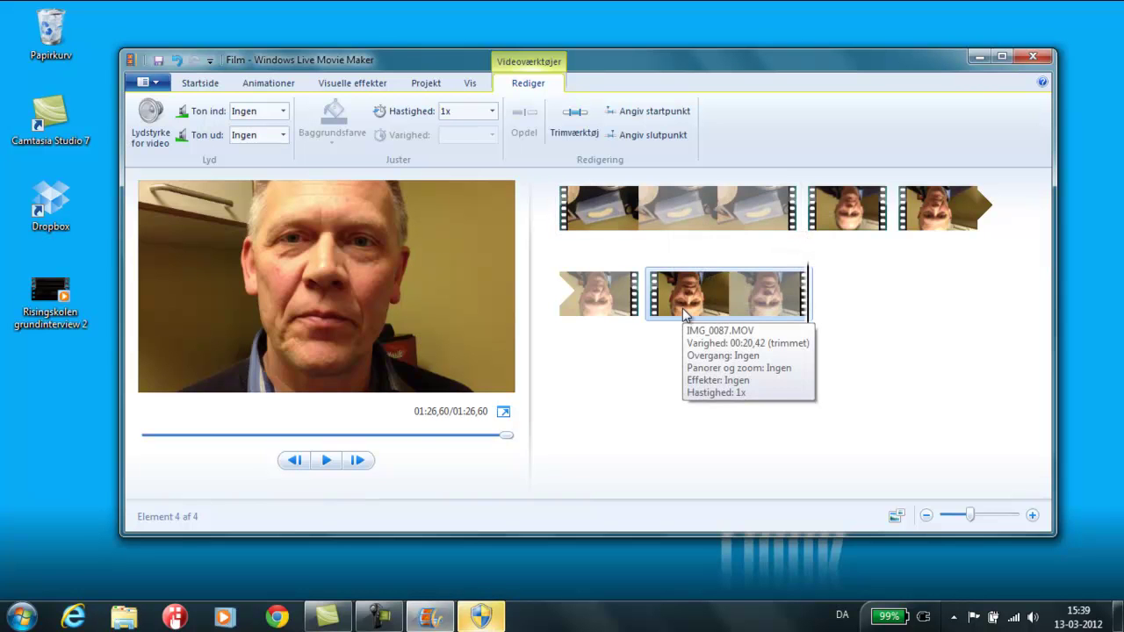
left_click_drag(716, 293, 799, 219)
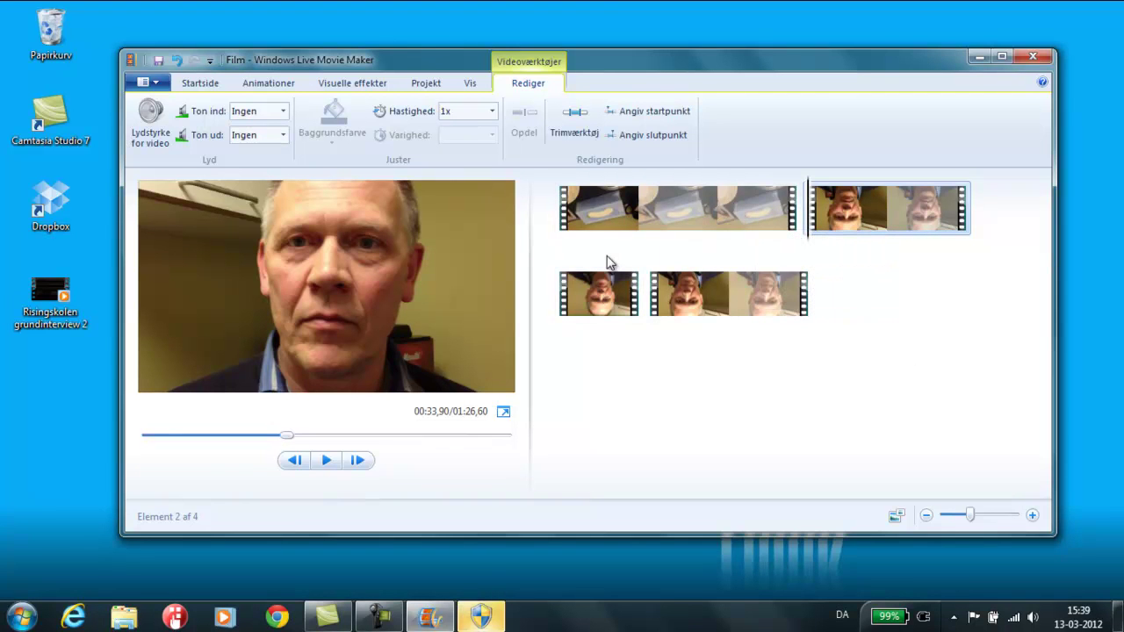
left_click(632, 290)
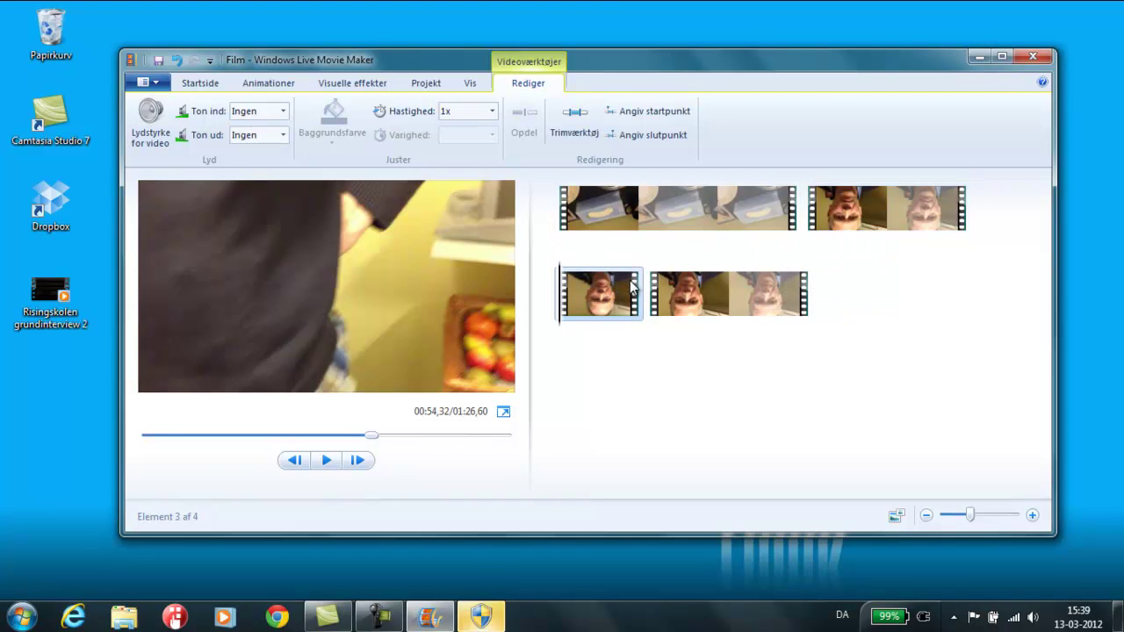
Delete the last two clips, the short one and the longer one after it, from the storyboard.
left_click(776, 299, "shift")
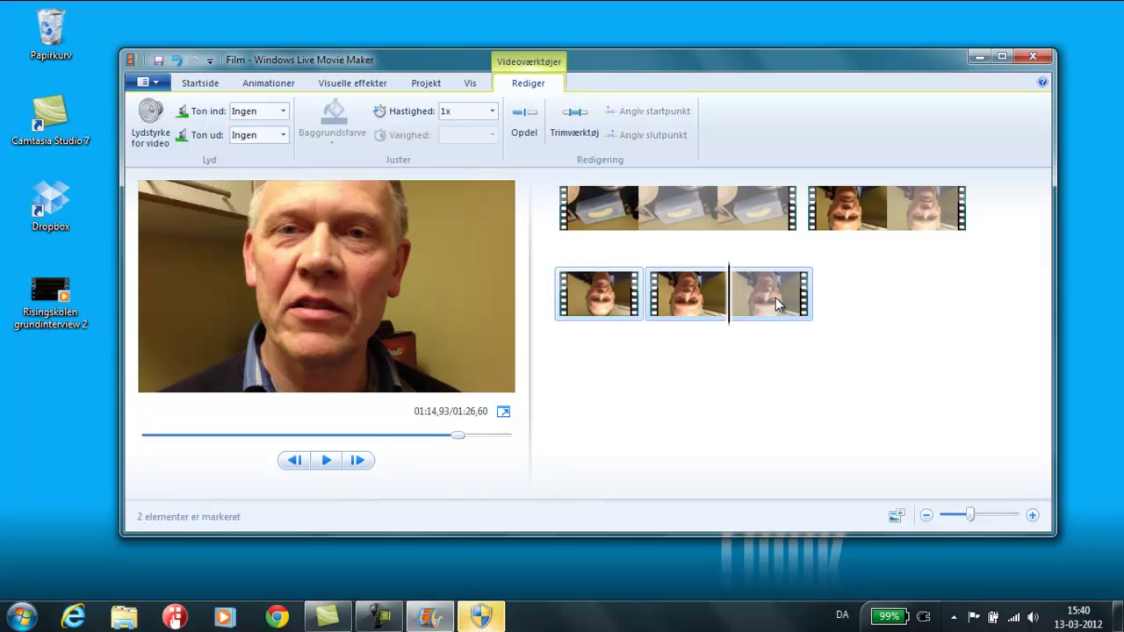
left_click(208, 85)
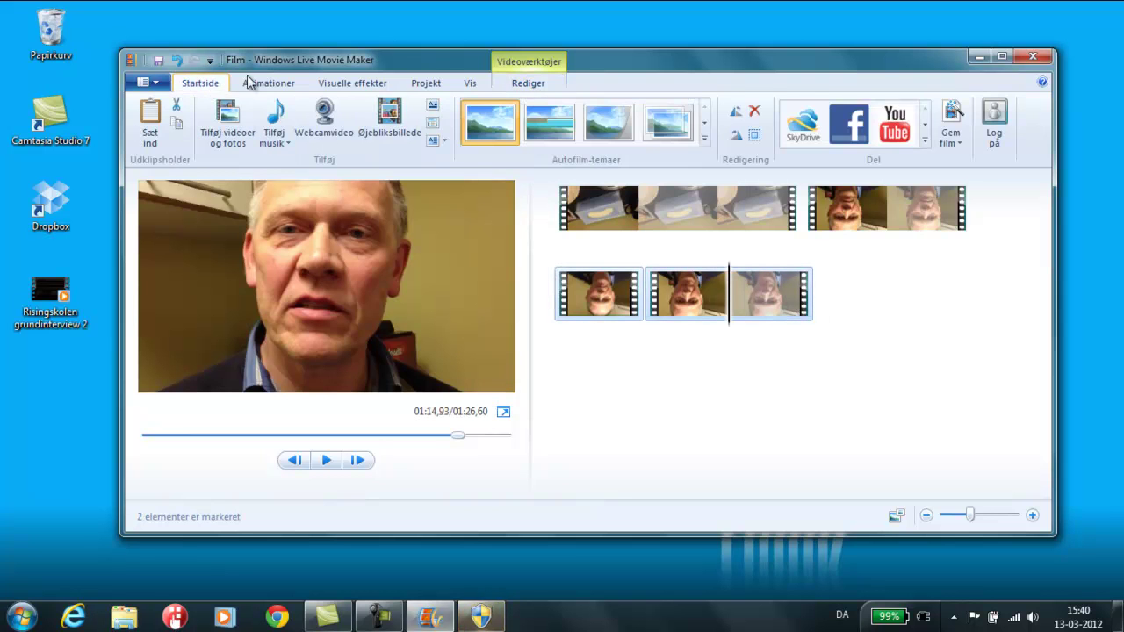
left_click(755, 114)
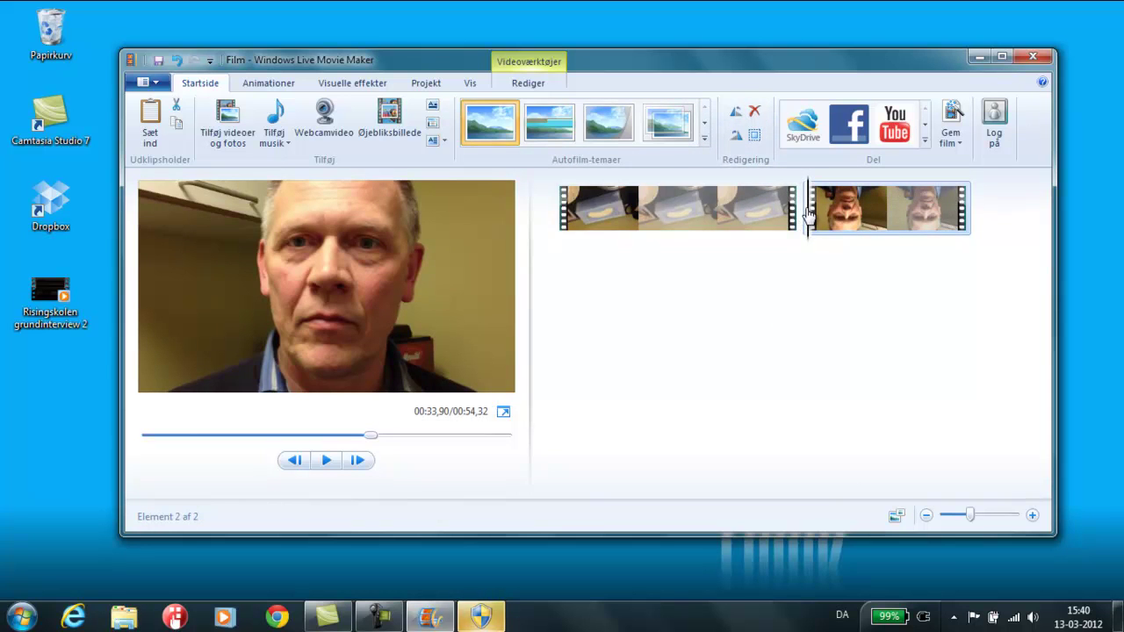
Preview the cut between the two remaining clips and add the plain diagonal wipe transition at the start of the second clip.
left_click(774, 220)
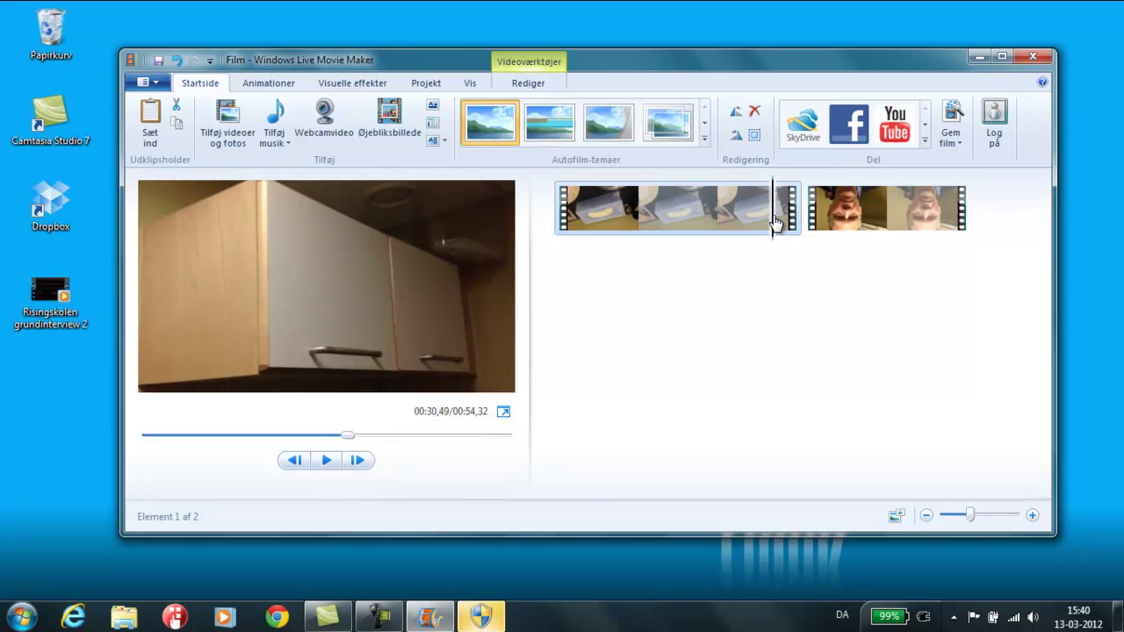
key("space")
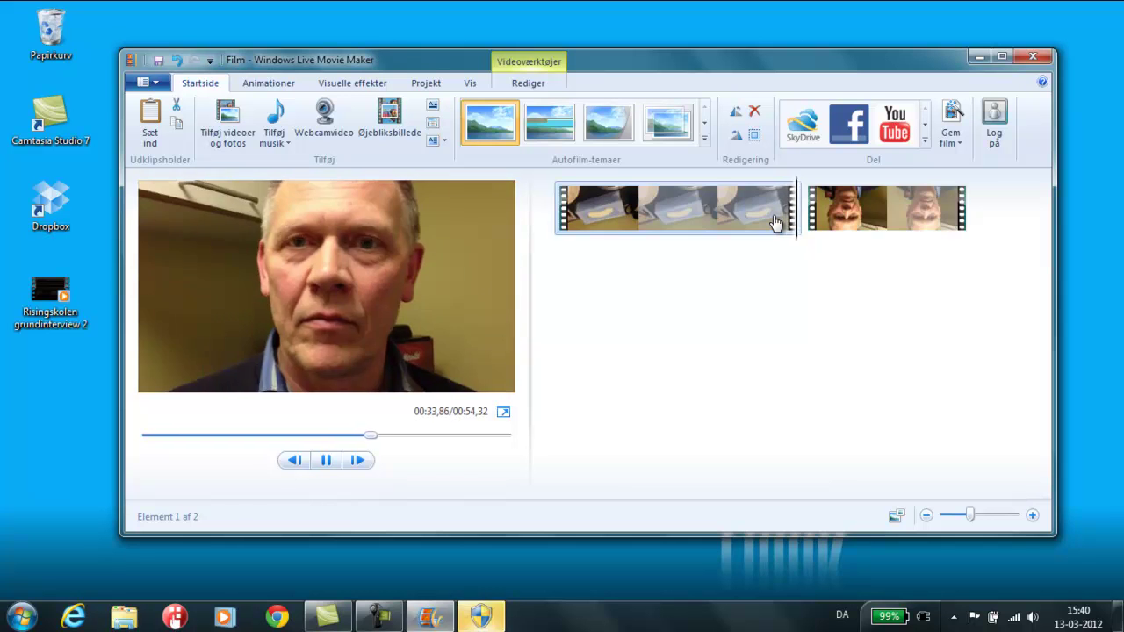
key("space")
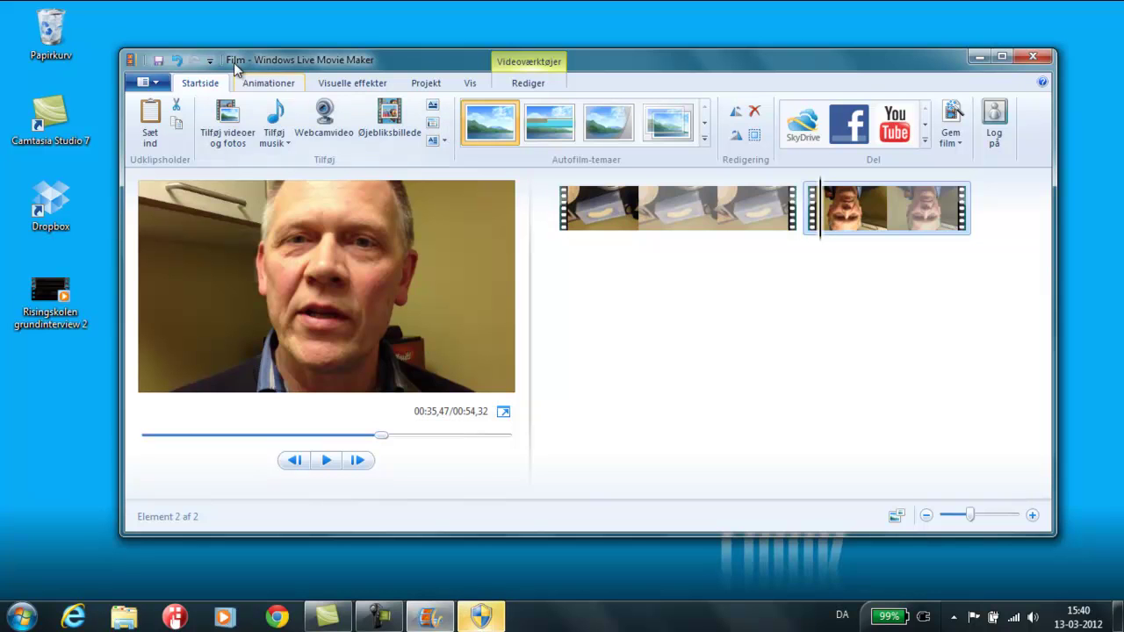
left_click(262, 85)
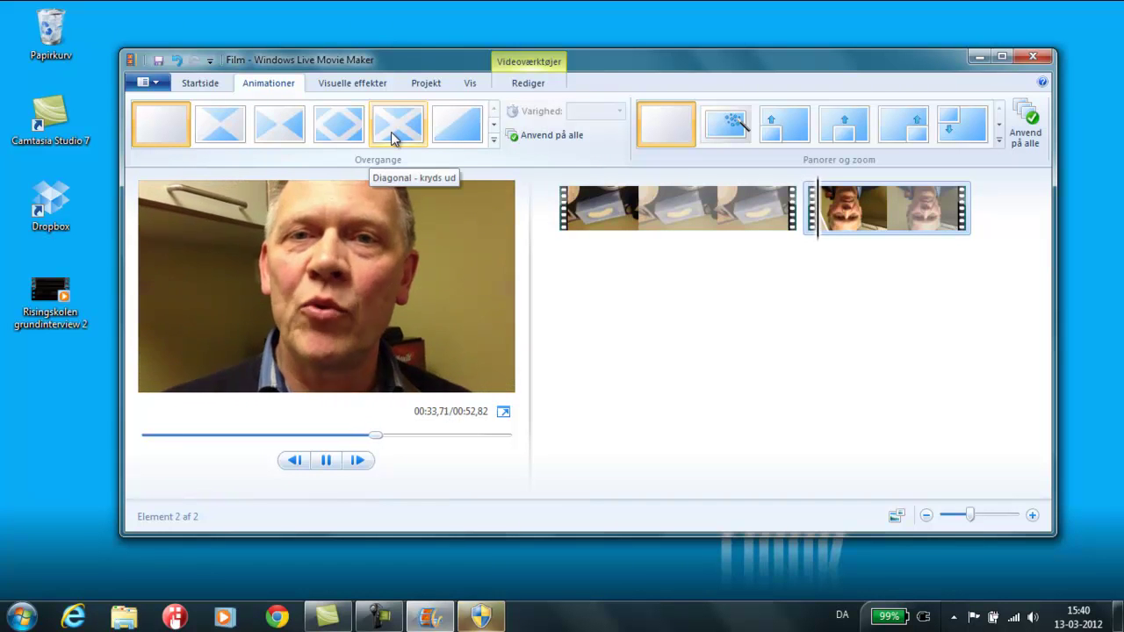
left_click(445, 140)
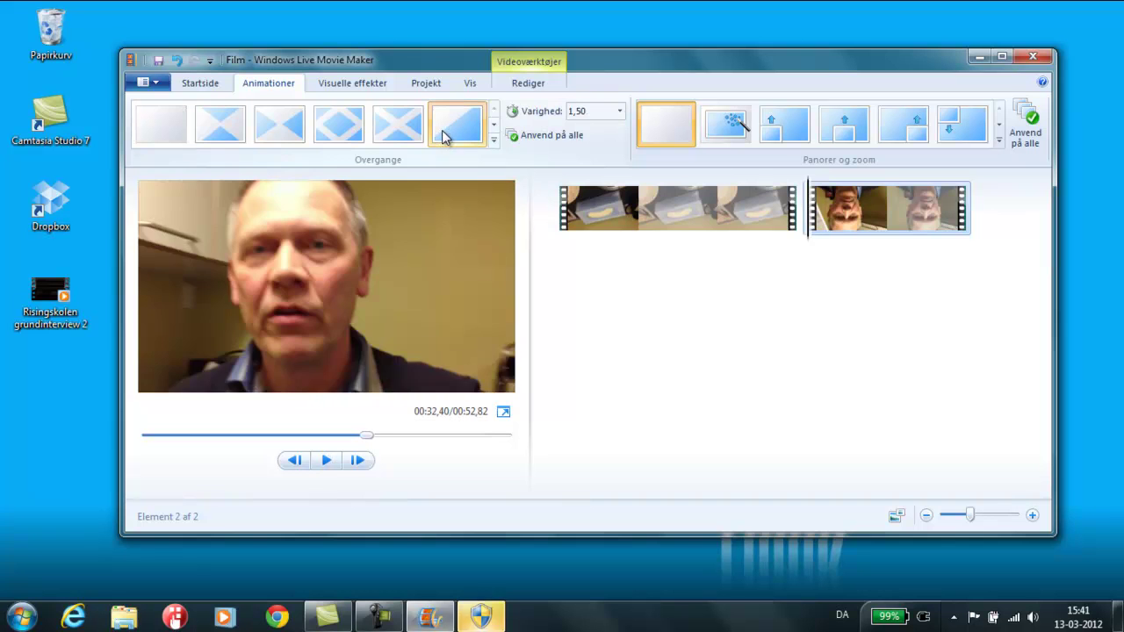
Play the end of the first clip into the second to preview the diagonal transition, and return to the second clip's start.
left_click(769, 202)
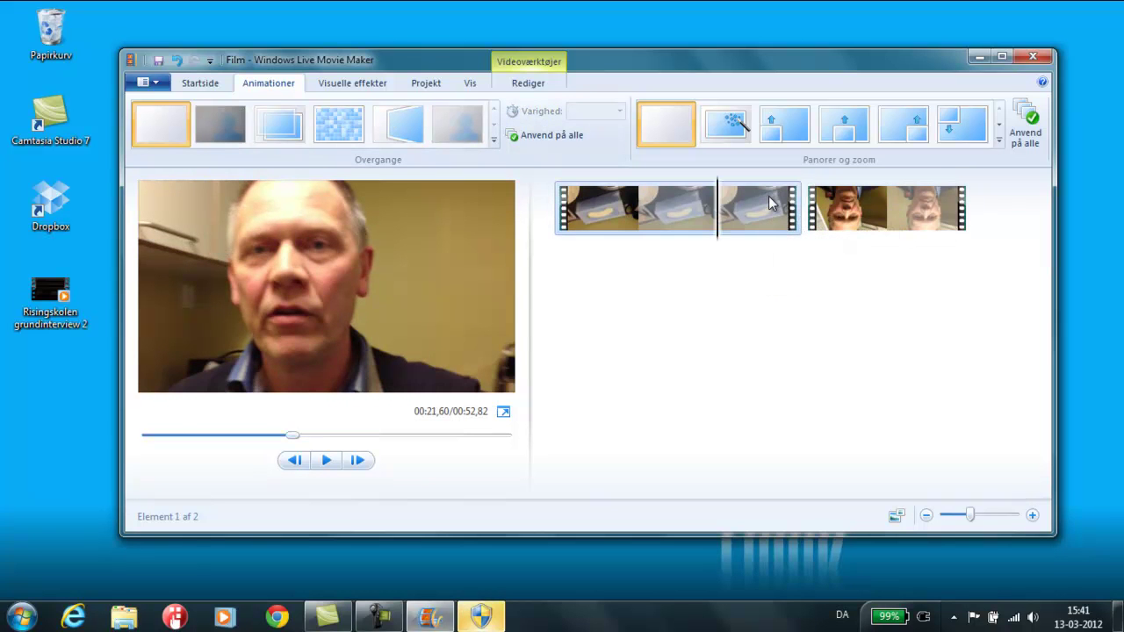
key("space")
key("space")
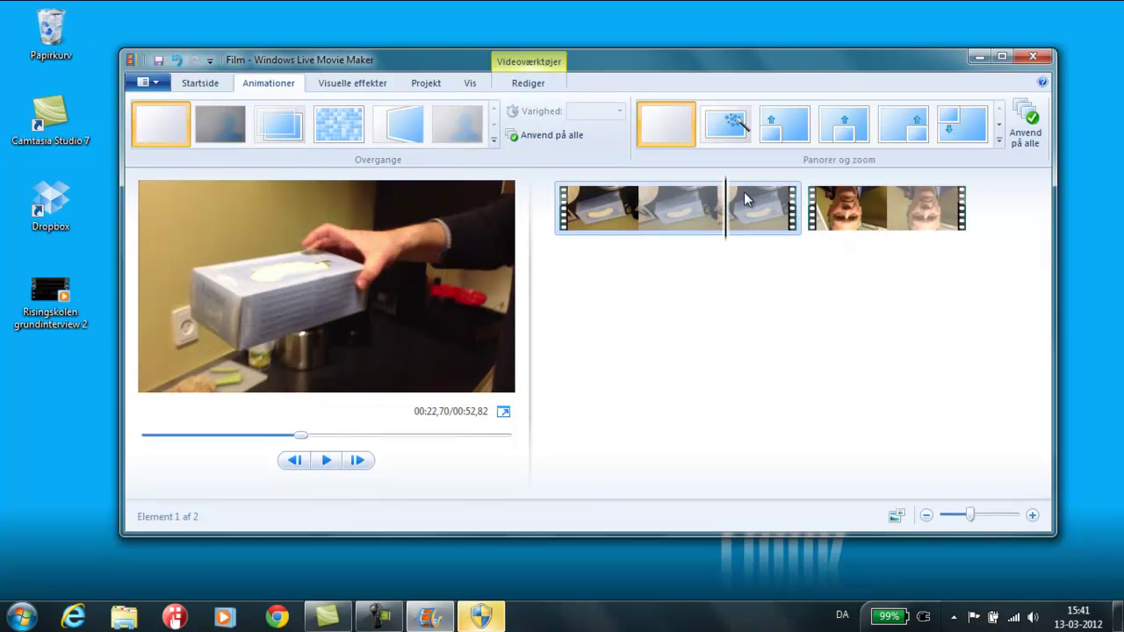
left_click(769, 206)
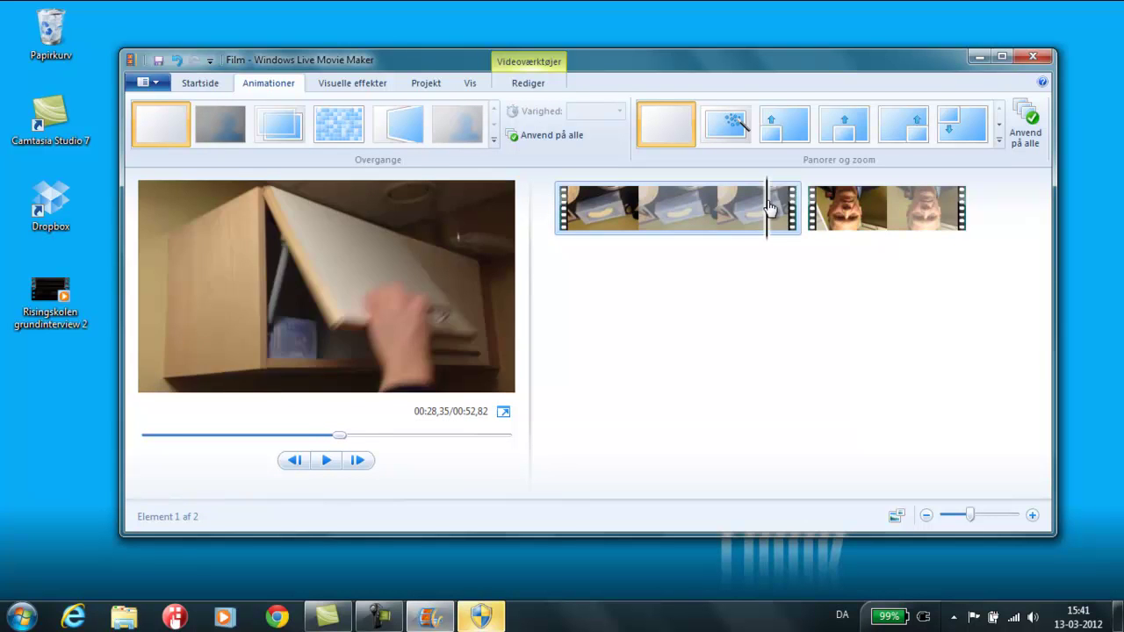
left_click(771, 206)
key("space")
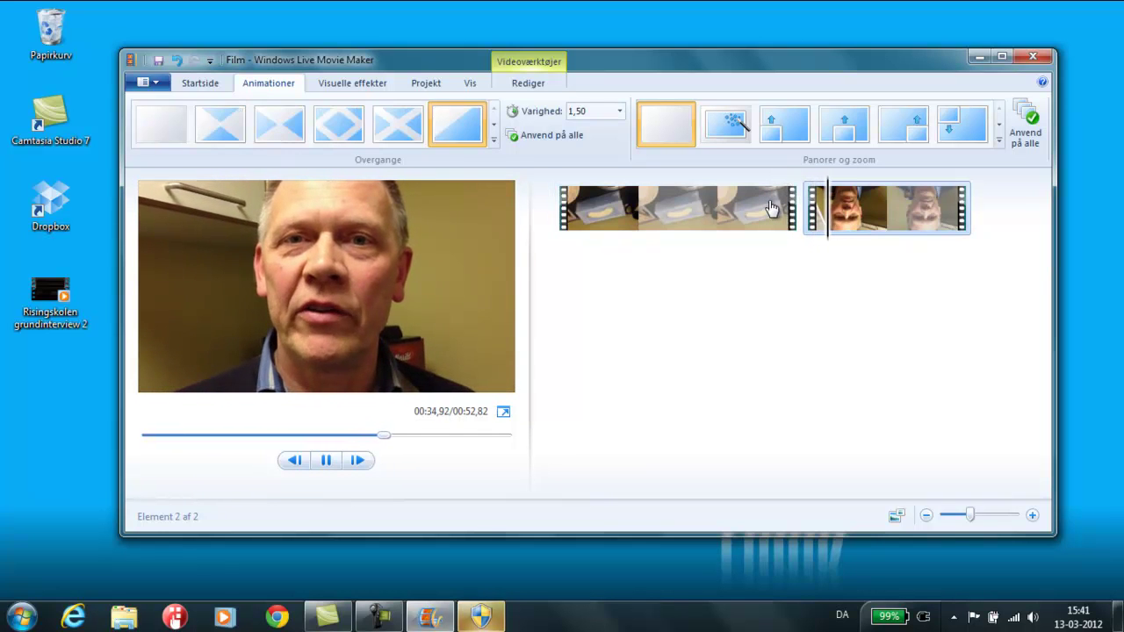
key("space")
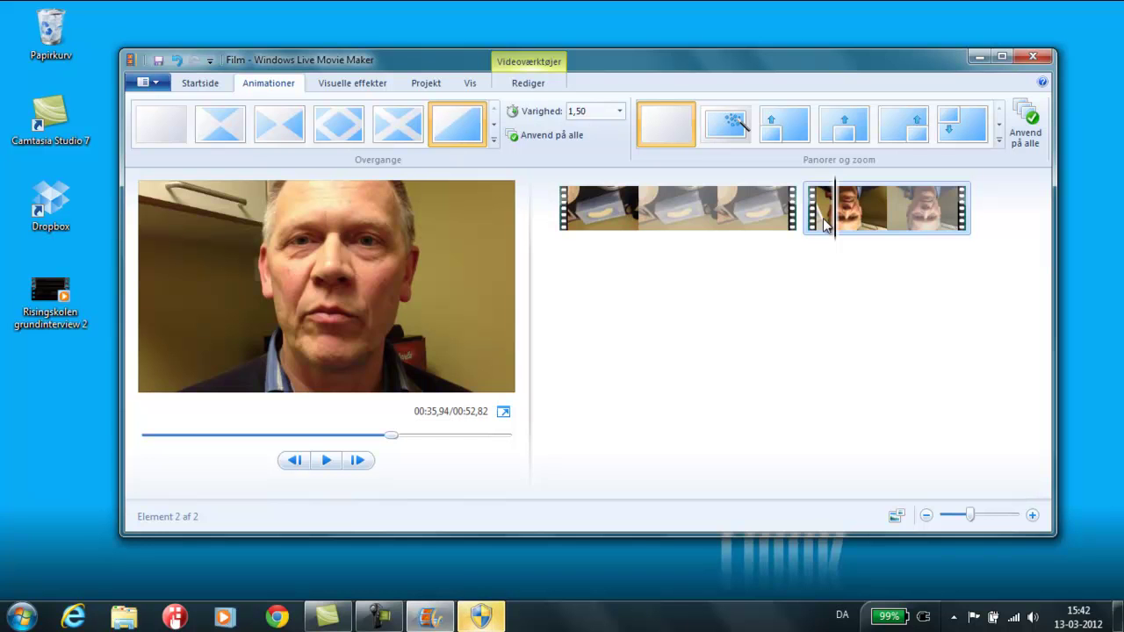
left_click(825, 224)
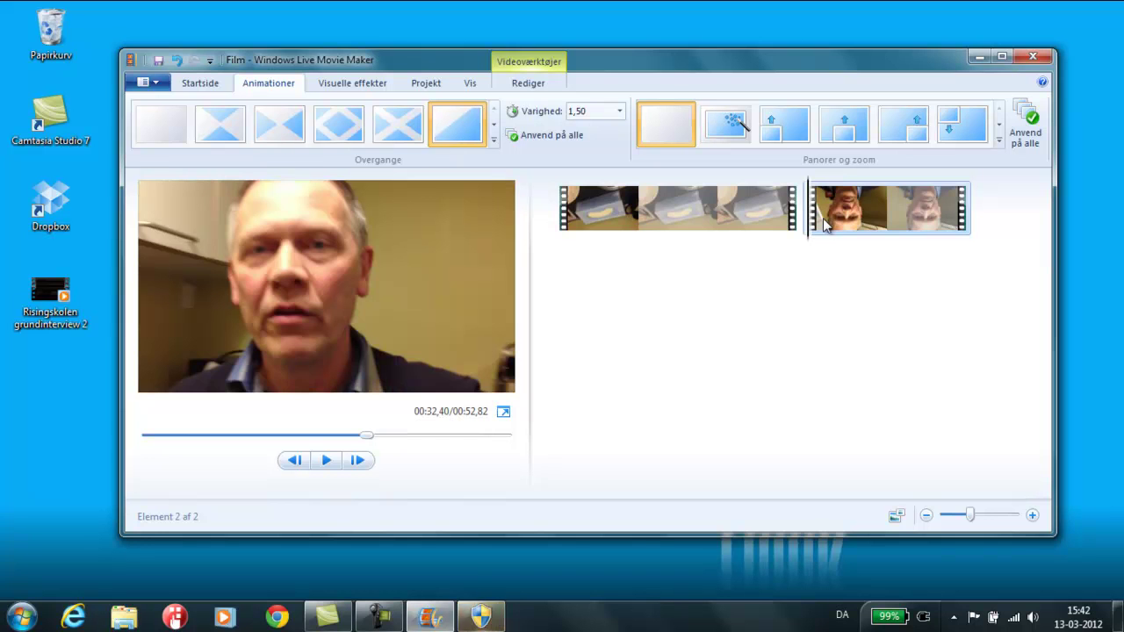
Preview the first clip's opening, position the playhead at 8.44 s where the man is speaking, and add a caption there.
left_click(580, 203)
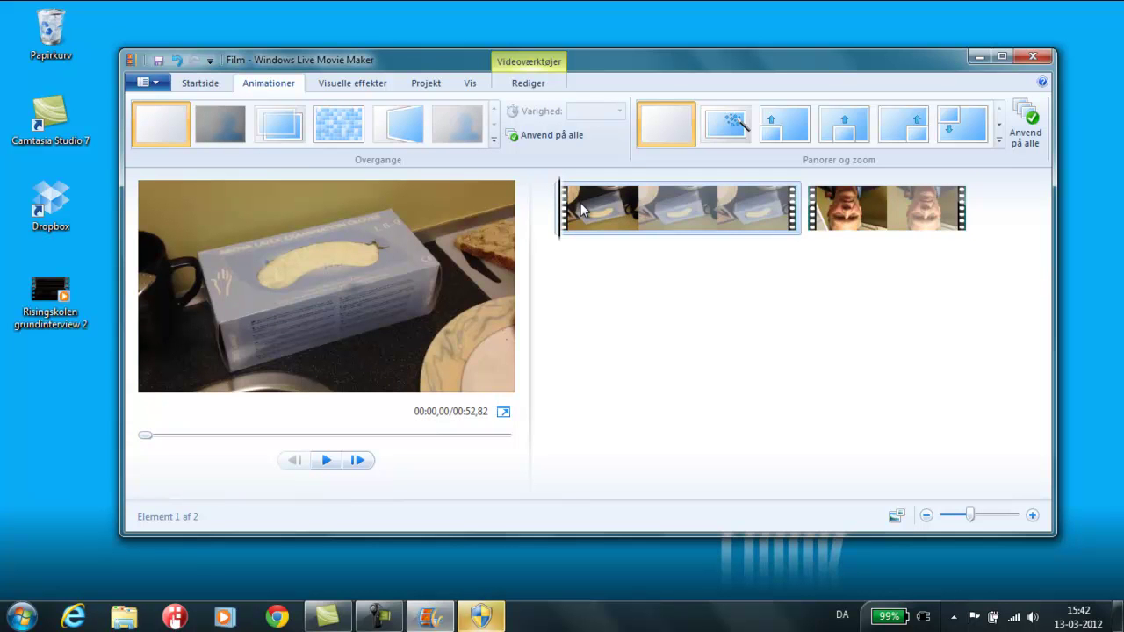
key("space")
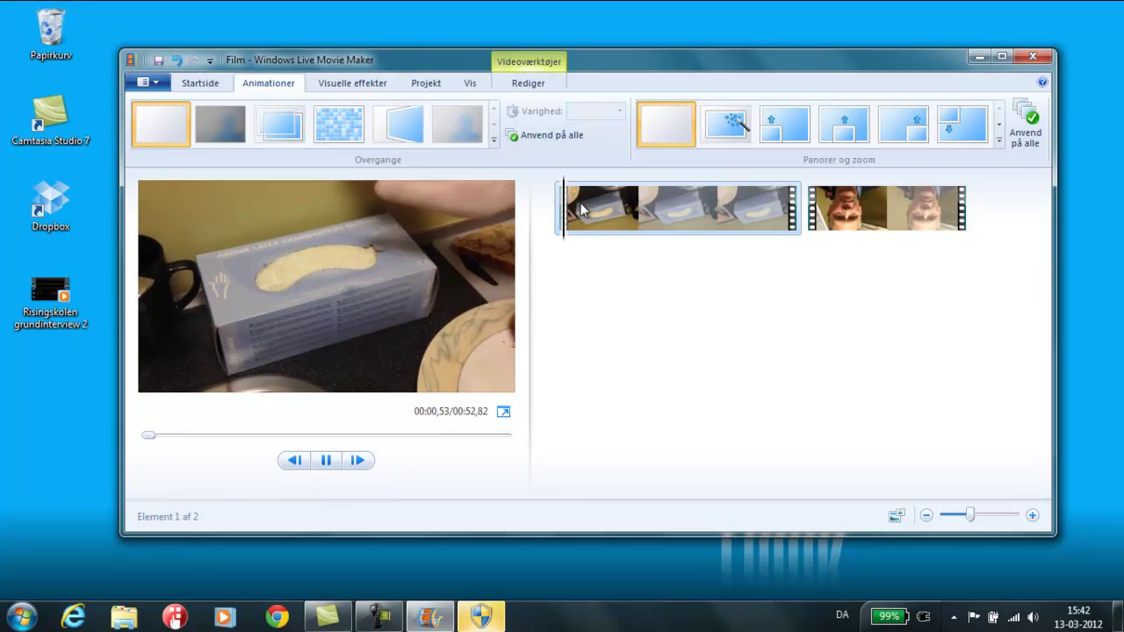
key("space")
left_click_drag(567, 206, 624, 220)
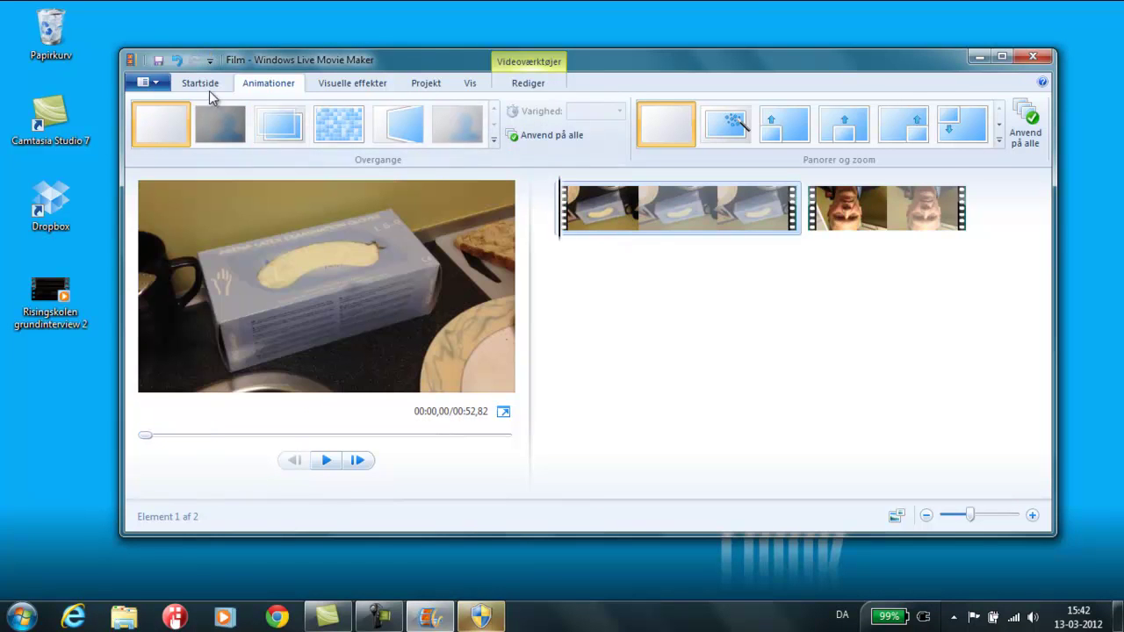
left_click(202, 85)
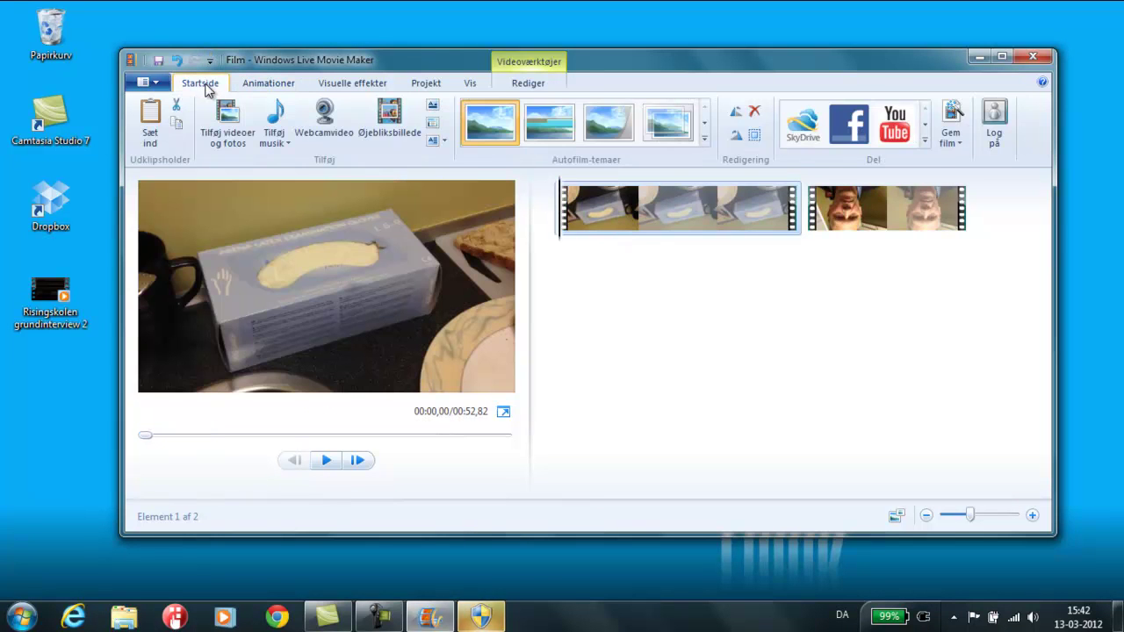
left_click(576, 213)
left_click_drag(583, 218, 622, 218)
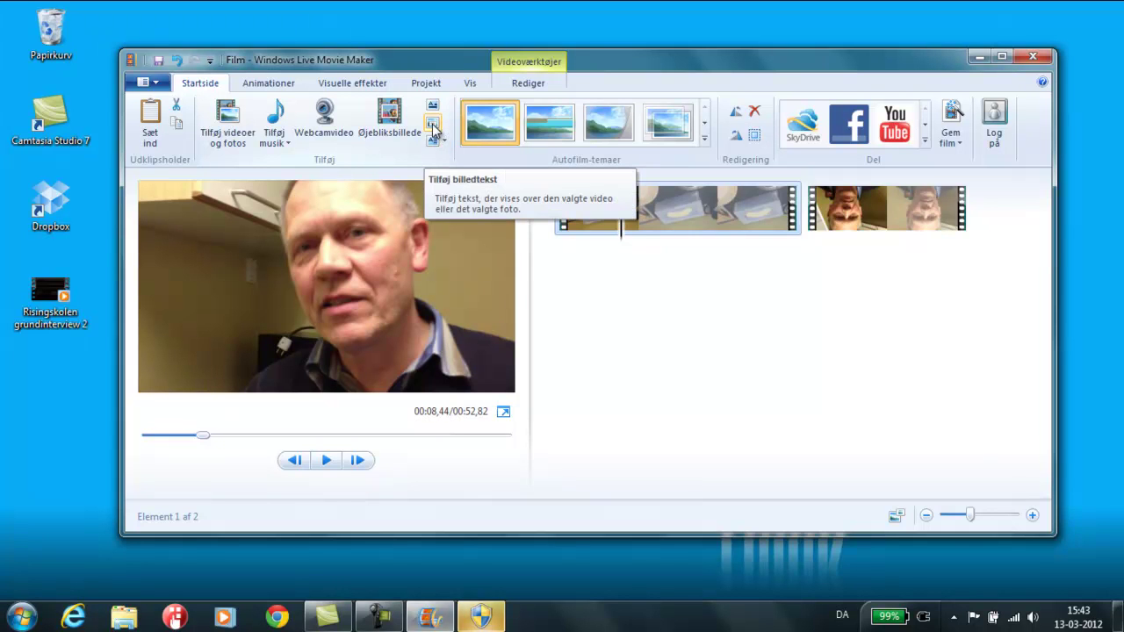
left_click(432, 126)
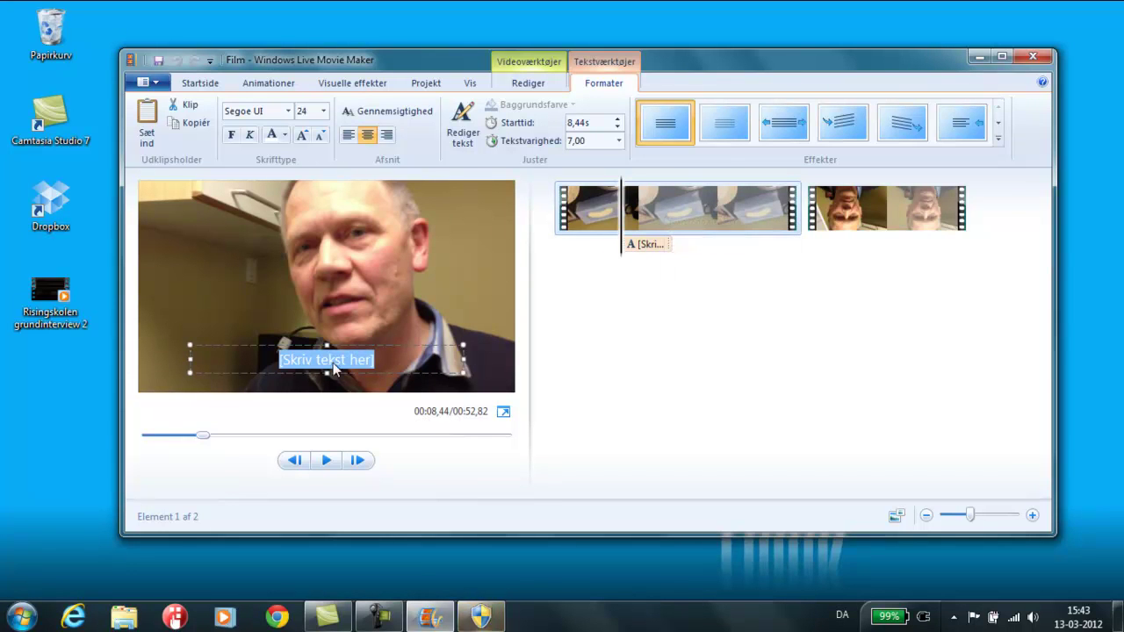
Replace the caption's placeholder text with the man's first name followed by ", miljøkoordinator".
left_click(391, 358)
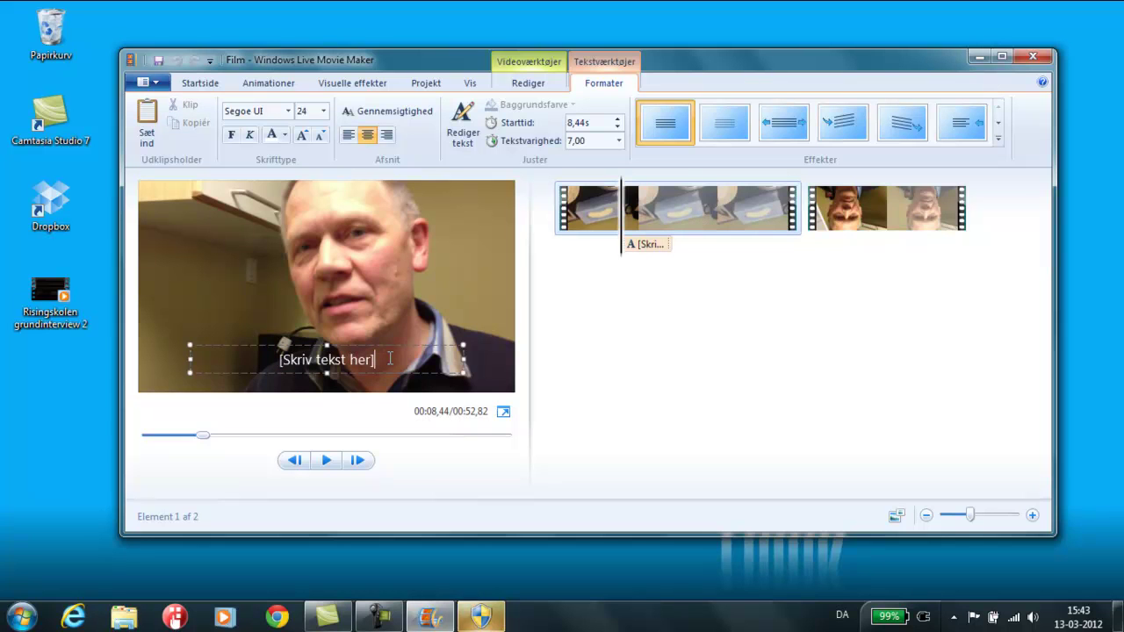
key("BackSpace")
key("BackSpace")
key("BackSpace")
key("BackSpace")
key("BackSpace")
key("BackSpace")
key("BackSpace")
key("BackSpace")
key("BackSpace")
key("BackSpace")
key("BackSpace")
key("BackSpace")
key("BackSpace")
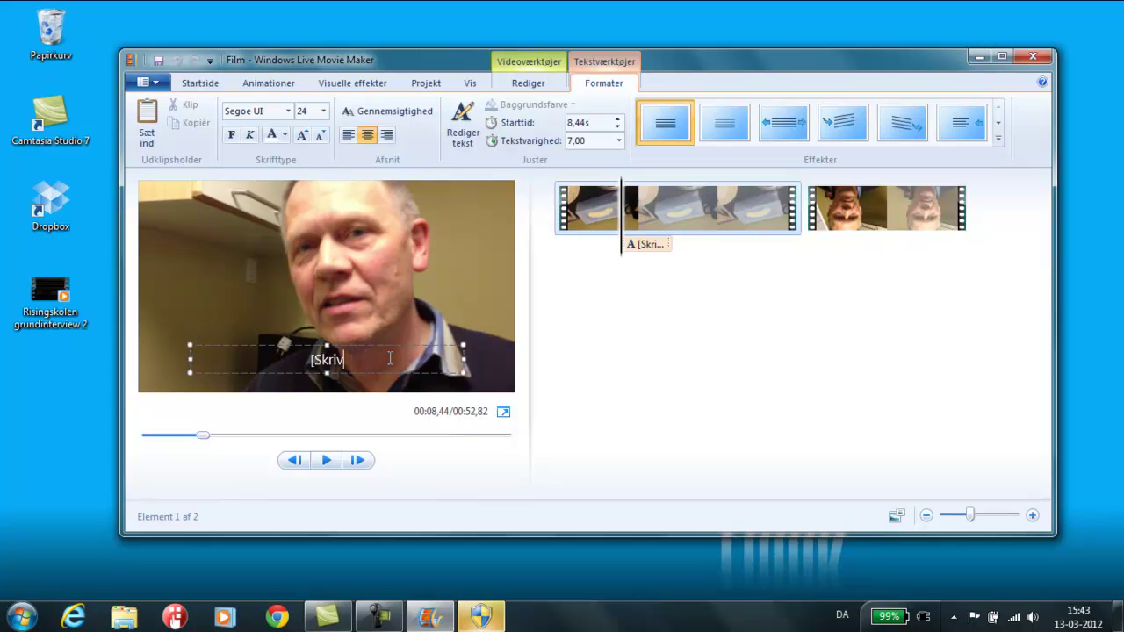
key("BackSpace")
key("BackSpace")
key("BackSpace")
key("BackSpace")
type("Lasse, ")
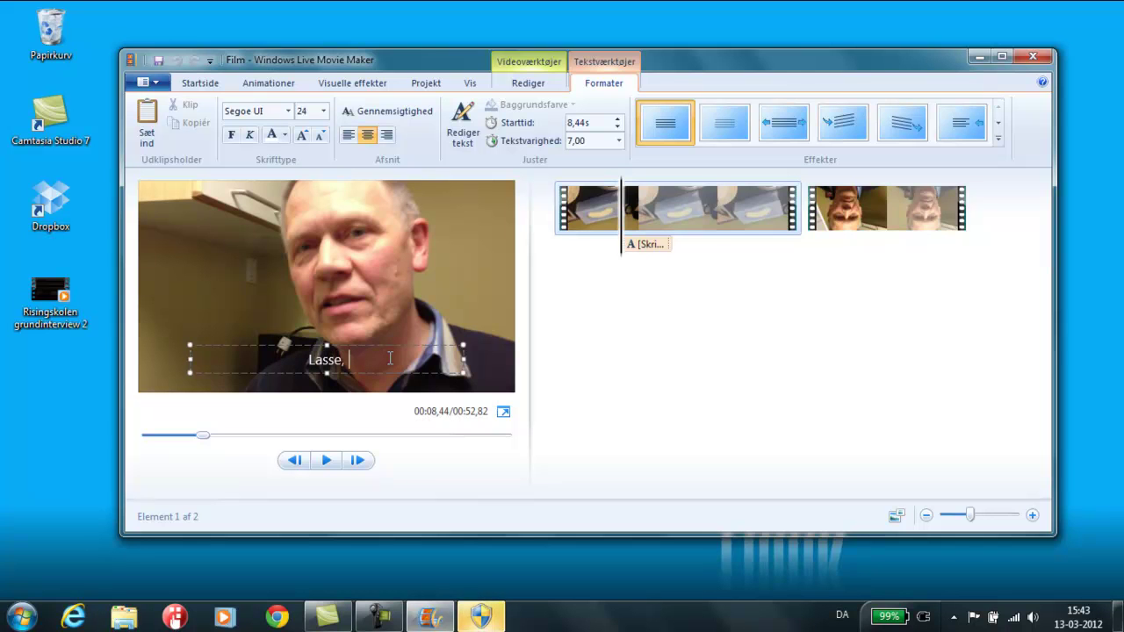
type("miljøkoordinator")
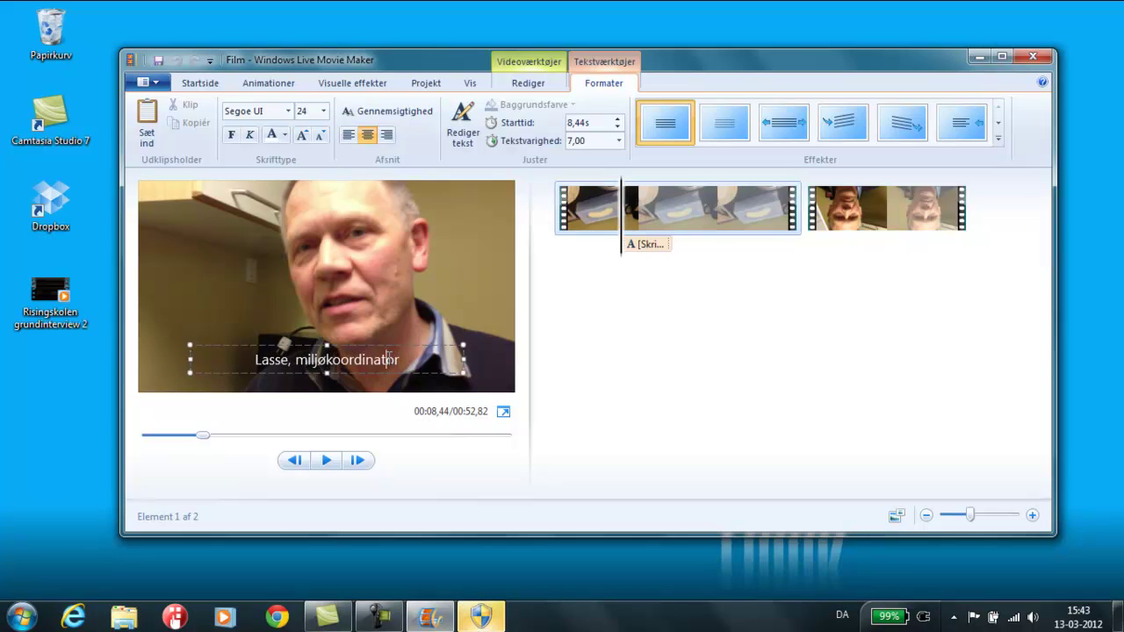
Left-align the caption text, finish editing it and play the first clip to check how the caption appears.
double_click(390, 356)
left_click(255, 359)
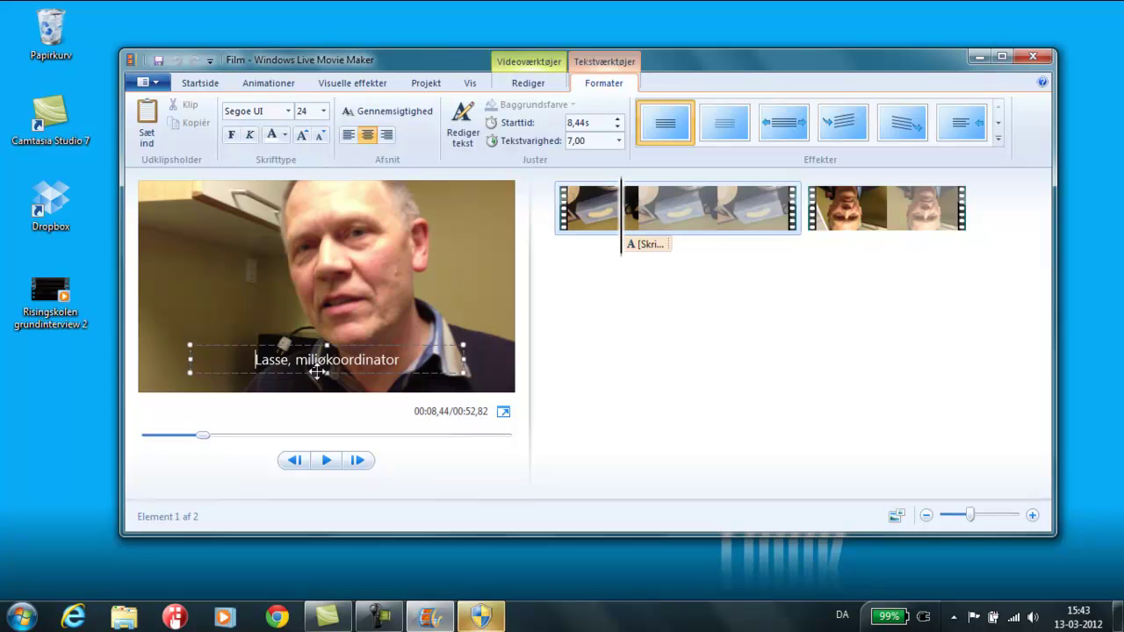
left_click(348, 136)
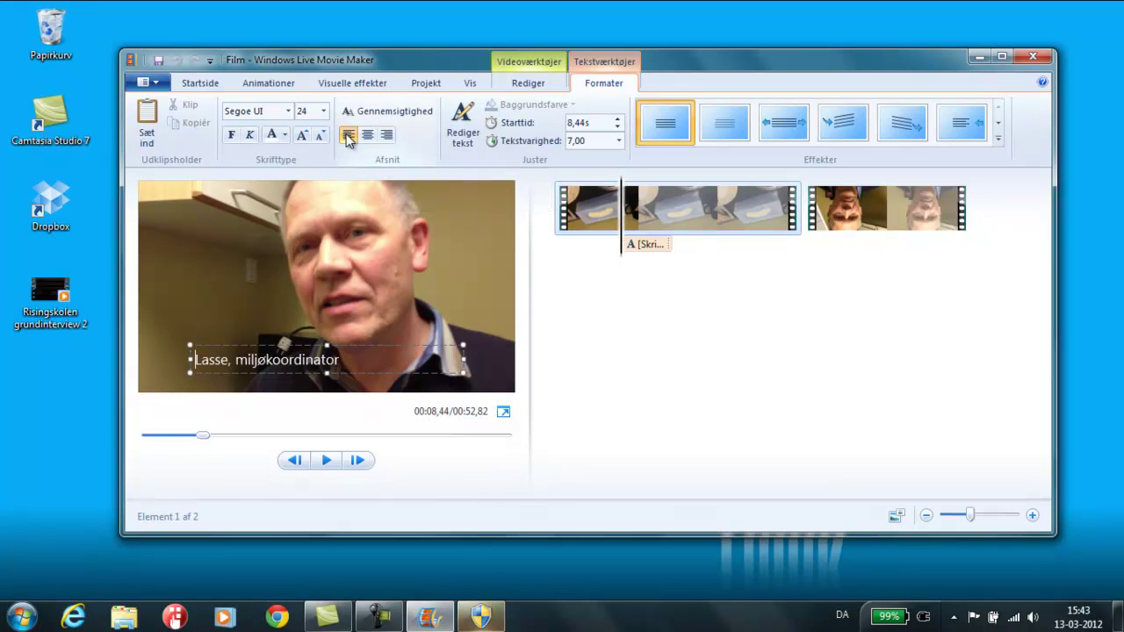
left_click(317, 373)
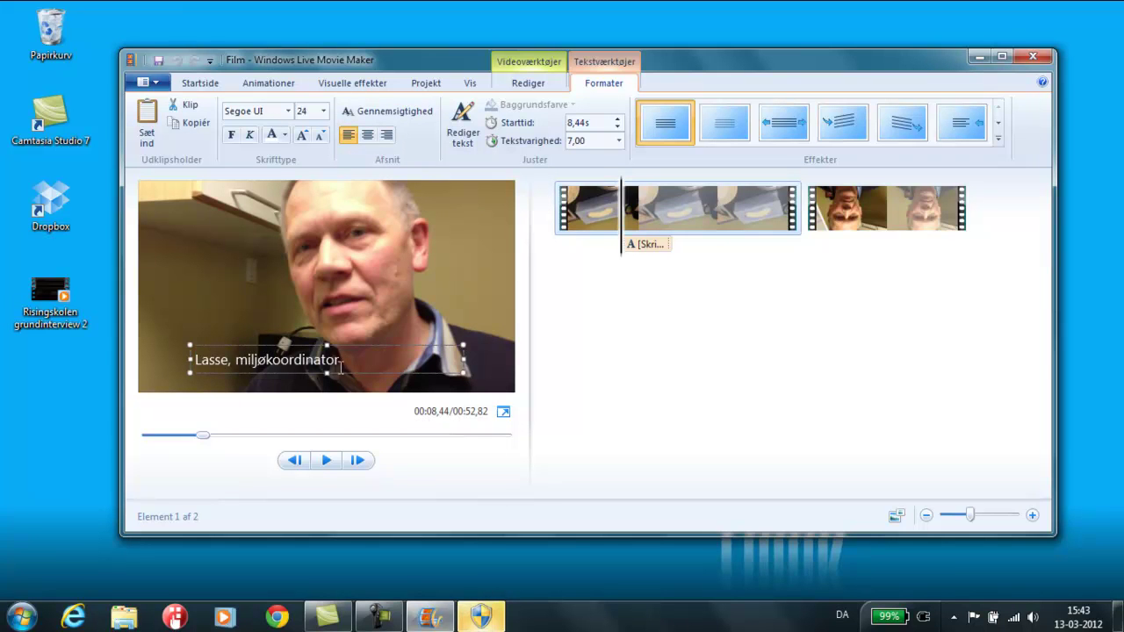
left_click(587, 333)
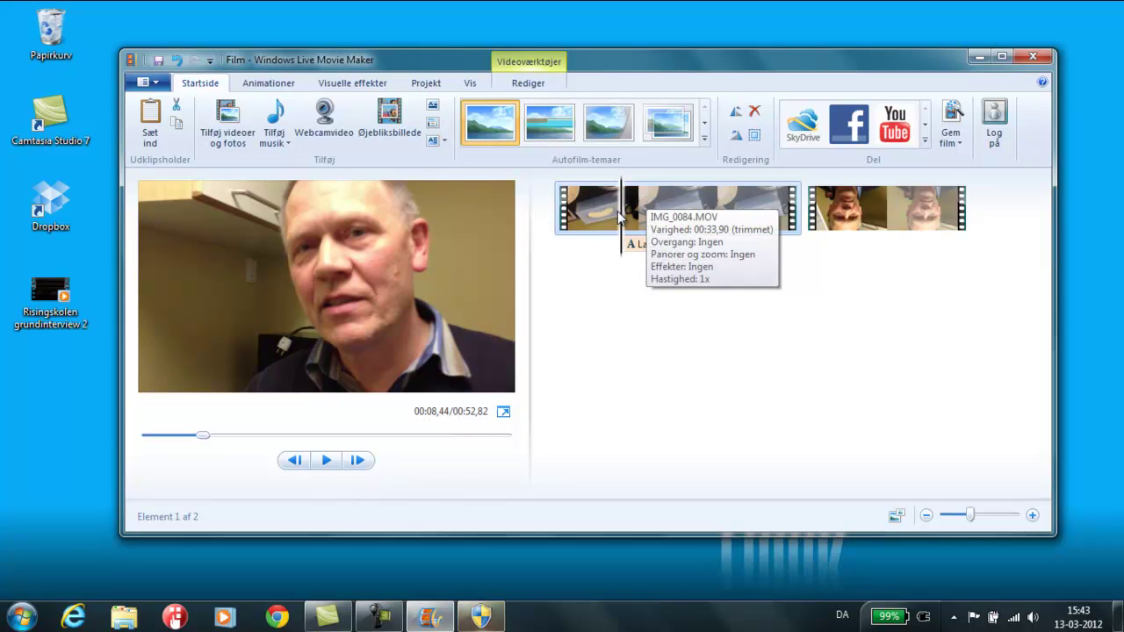
key("space")
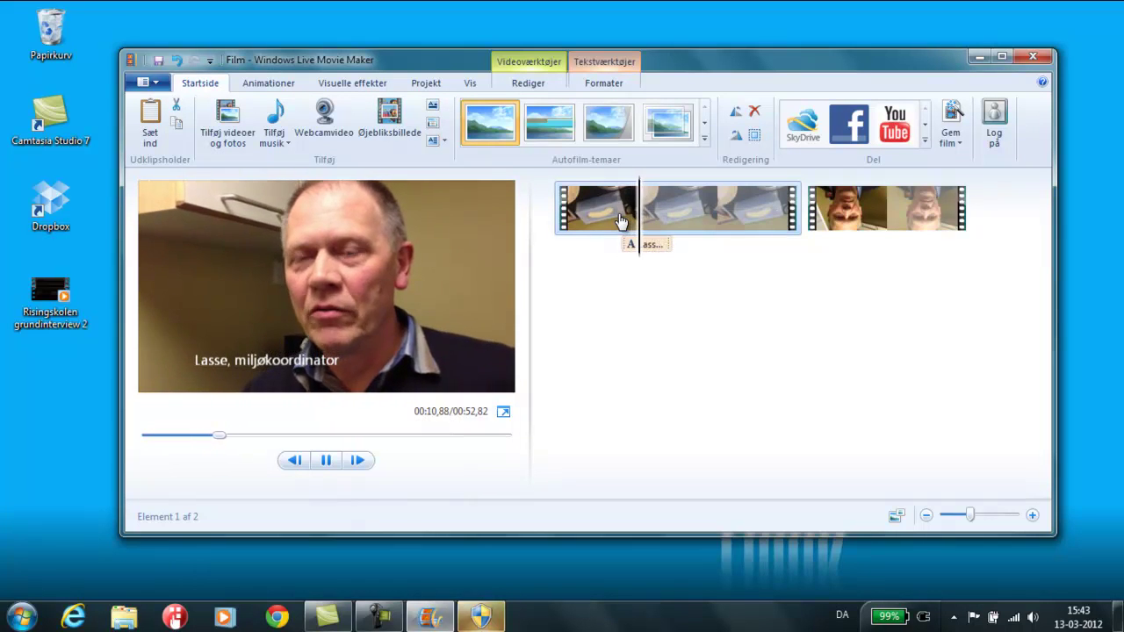
key("space")
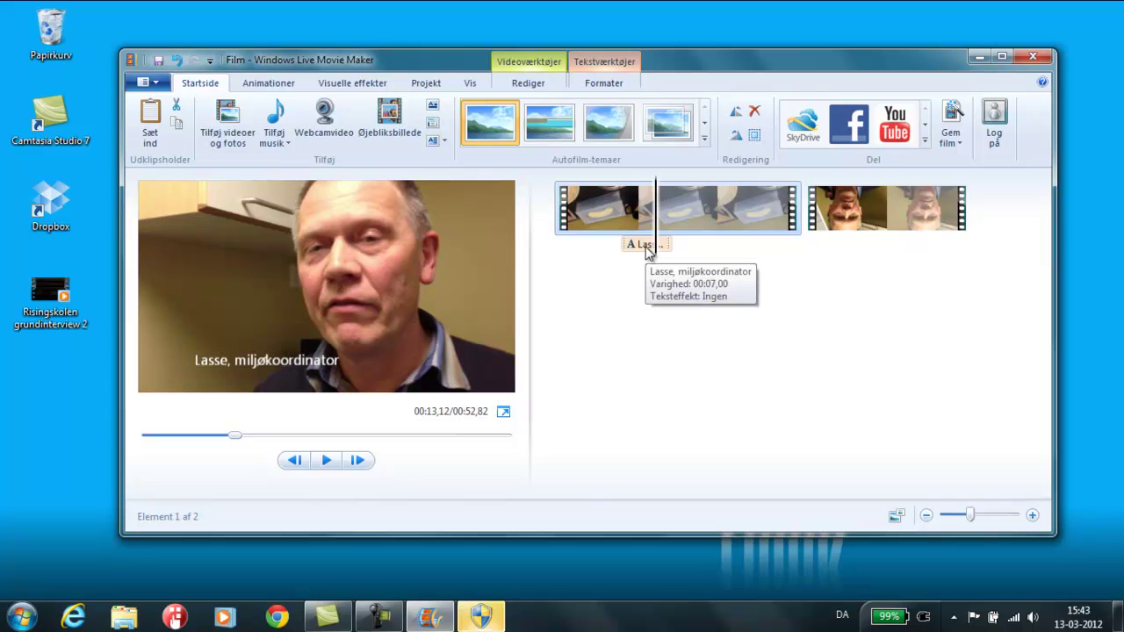
Set the caption's text duration to 5.00 s and play the clip past the caption's end.
left_click(646, 247)
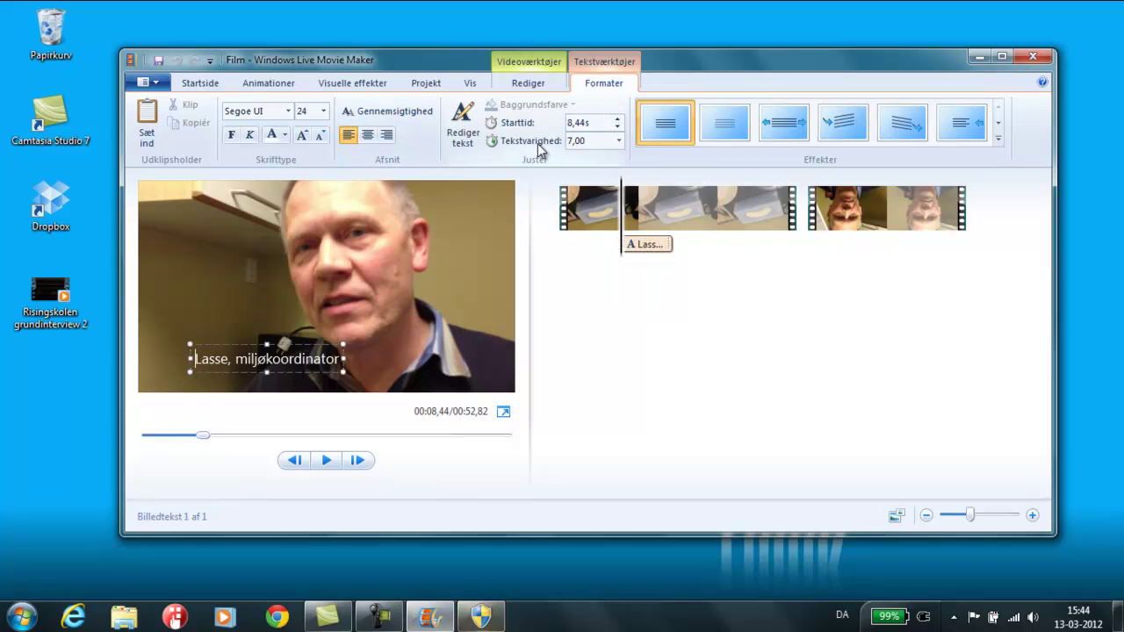
left_click(618, 146)
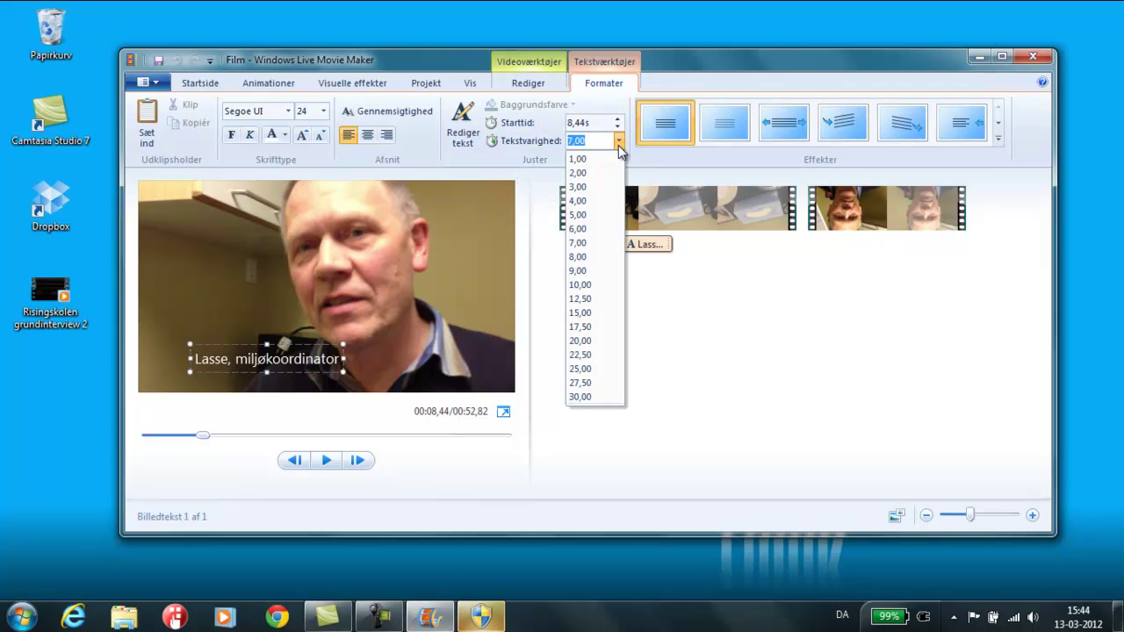
left_click(587, 214)
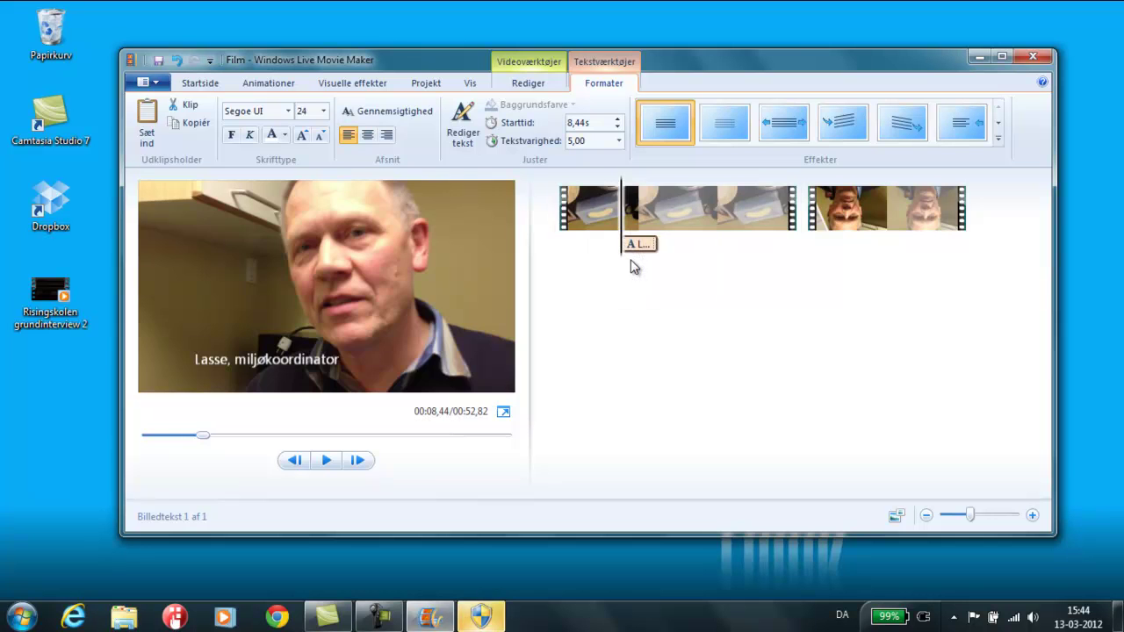
key("space")
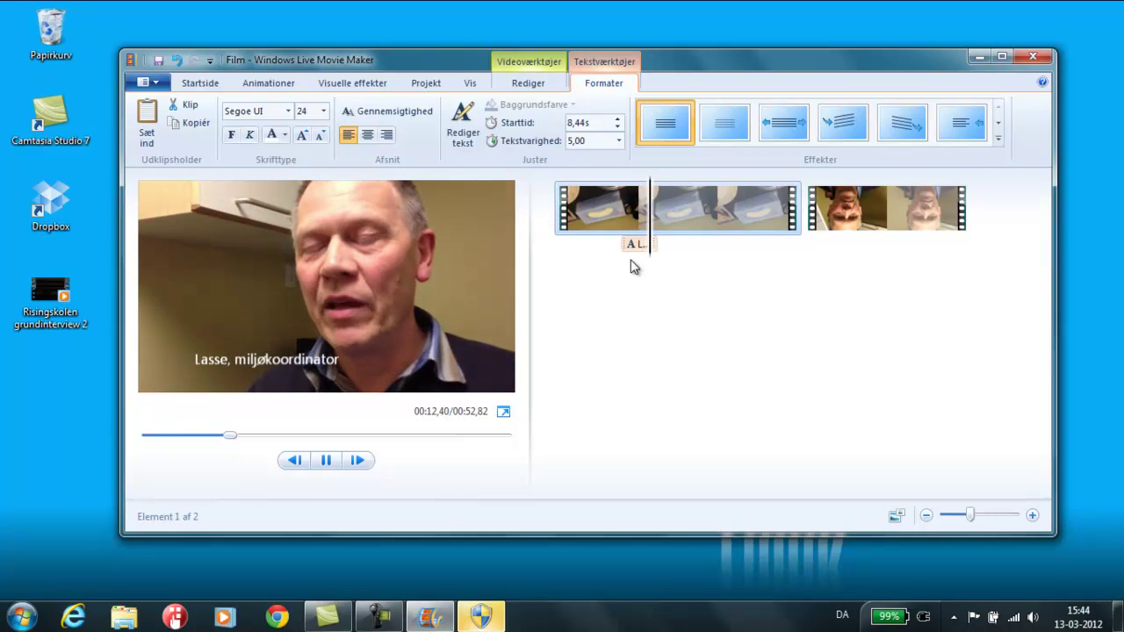
key("space")
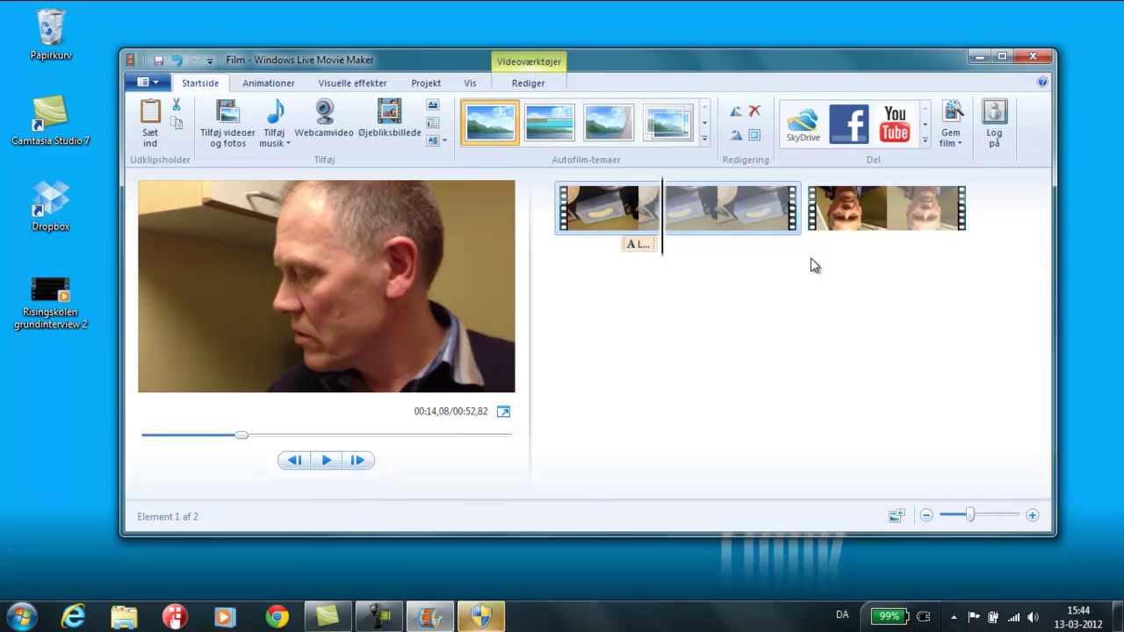
Add a title card before the second clip, replace its placeholder text with "Så husk!" and play it to check the text.
mouse_move(823, 217)
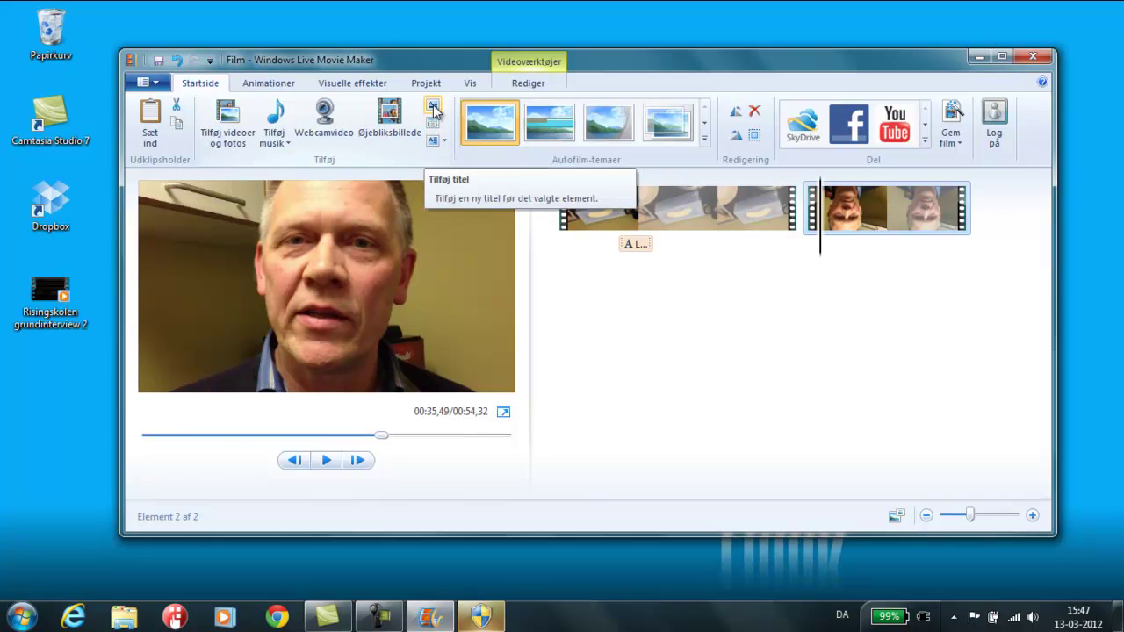
left_click(433, 109)
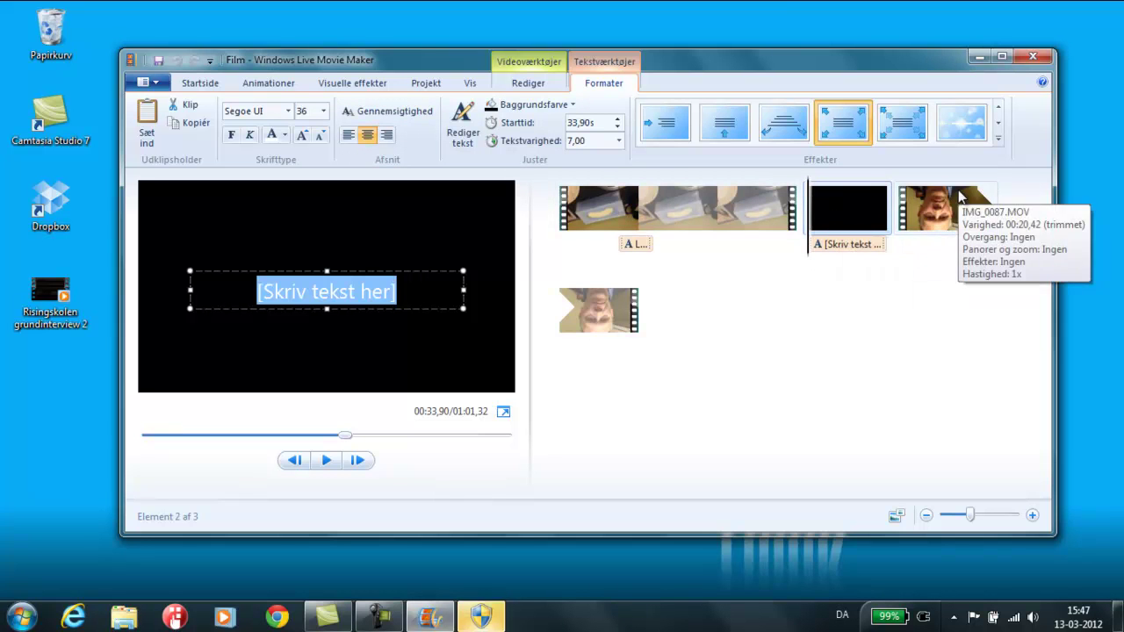
left_click(834, 252)
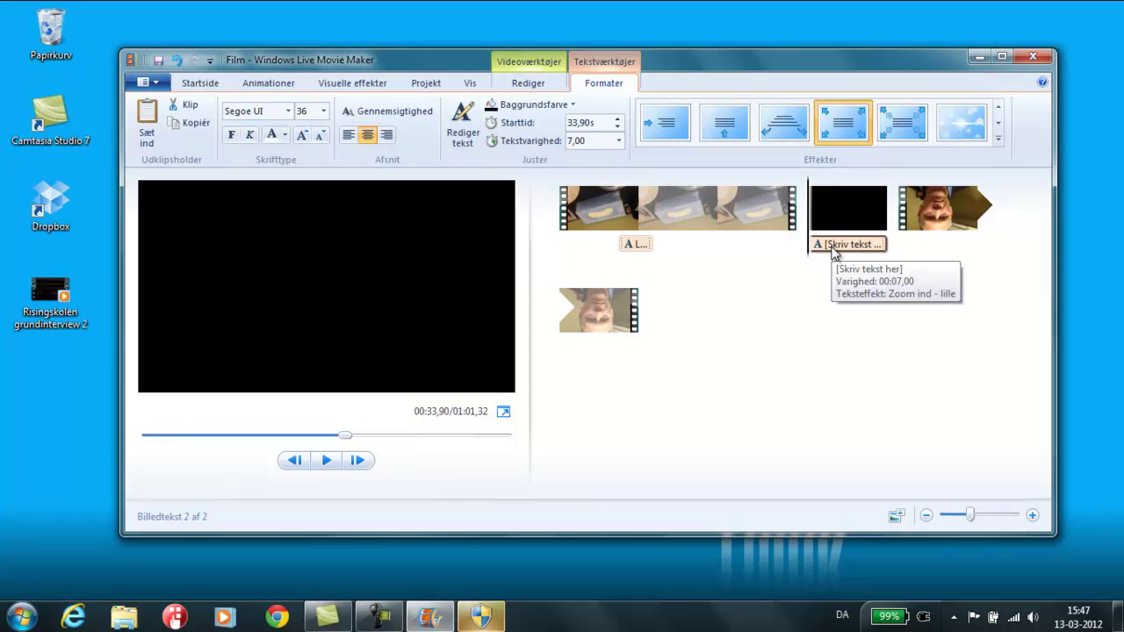
left_click(834, 252)
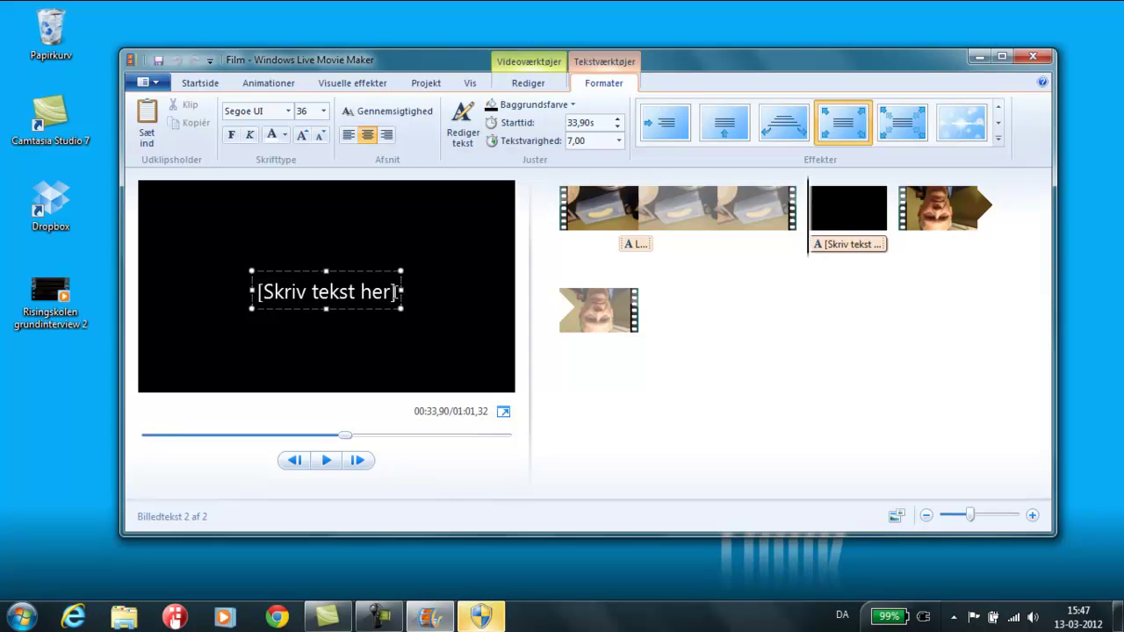
key("BackSpace")
key("BackSpace")
key("BackSpace")
key("BackSpace")
key("BackSpace")
key("BackSpace")
key("BackSpace")
key("BackSpace")
key("BackSpace")
key("BackSpace")
key("BackSpace")
key("BackSpace")
key("BackSpace")
key("BackSpace")
key("BackSpace")
key("BackSpace")
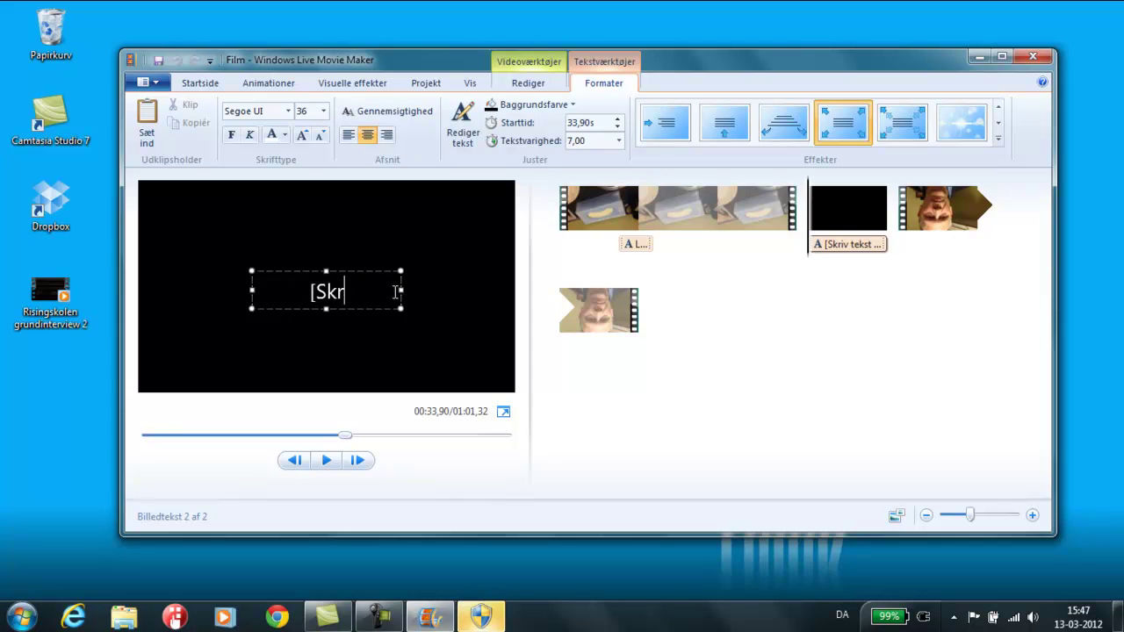
key("BackSpace")
type("Så husk!")
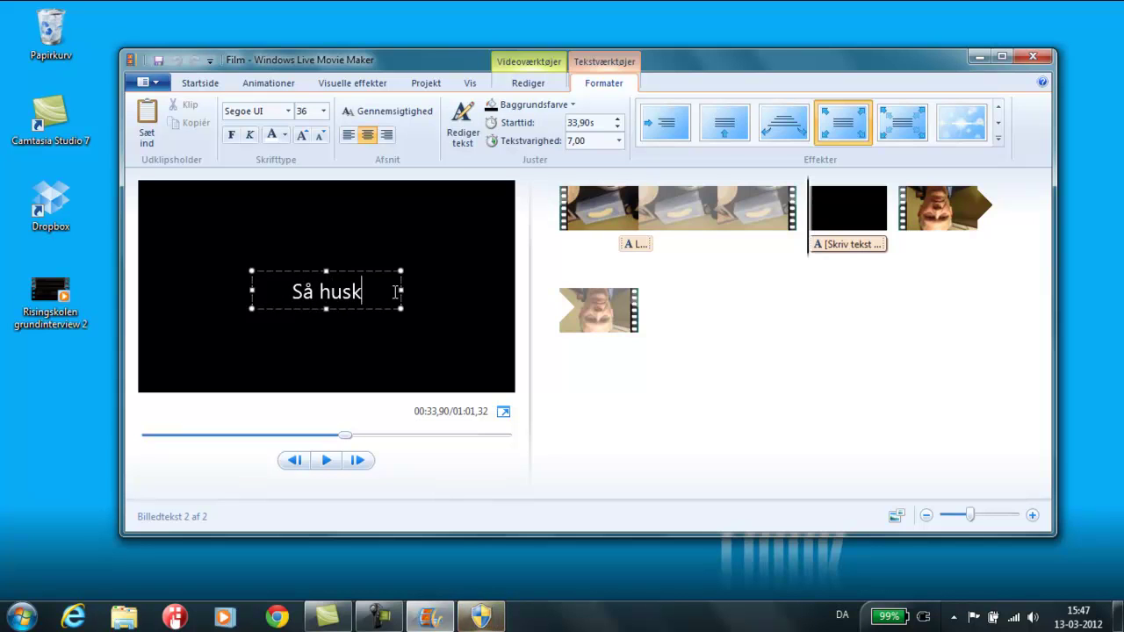
left_click(719, 343)
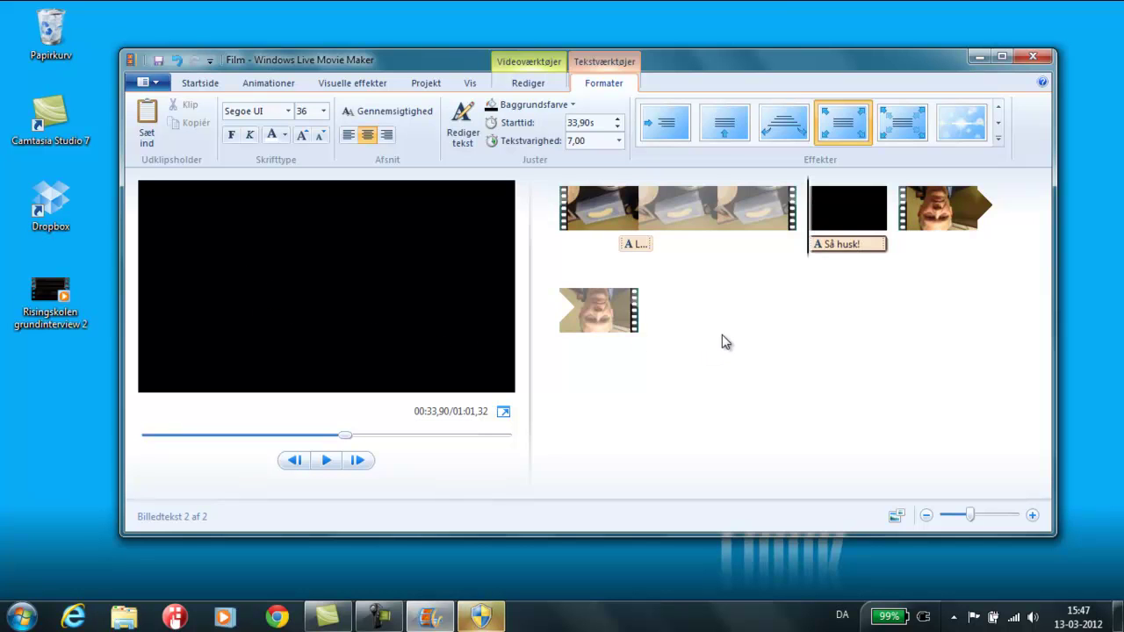
key("space")
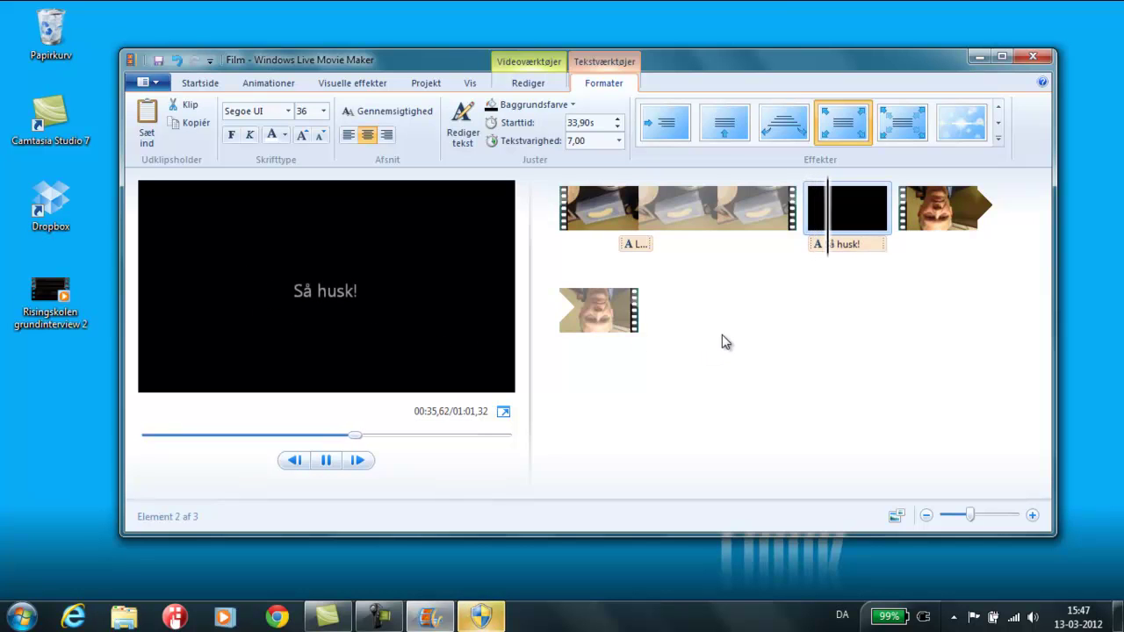
key("space")
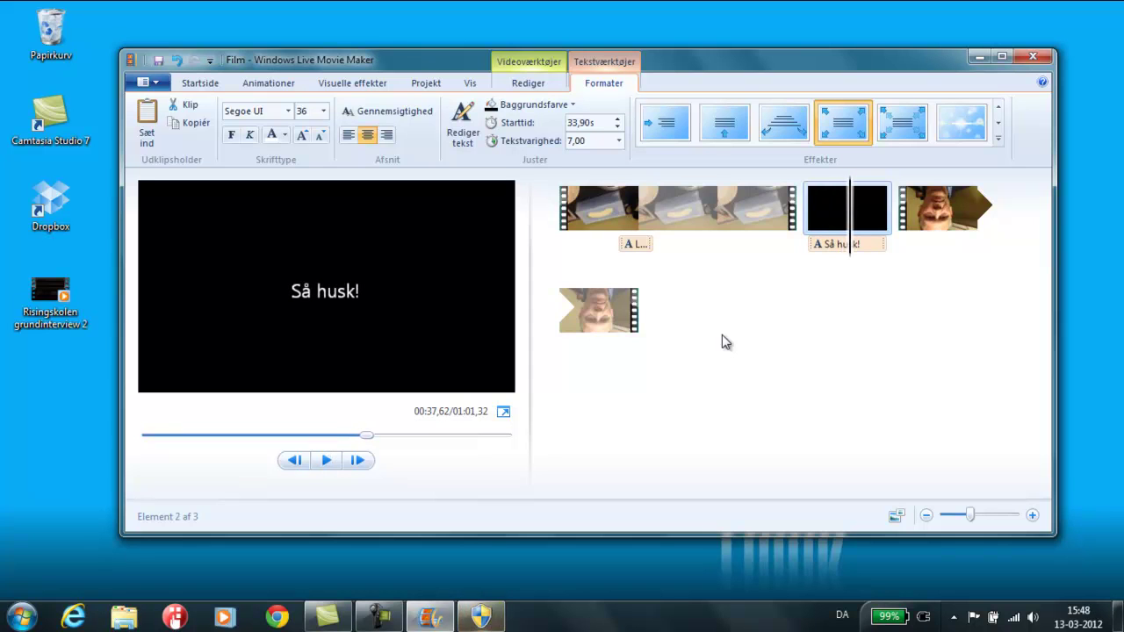
Set the title card's duration to 3.00 seconds and play from the end of the first clip into the last clip to check the timing.
left_click(772, 211)
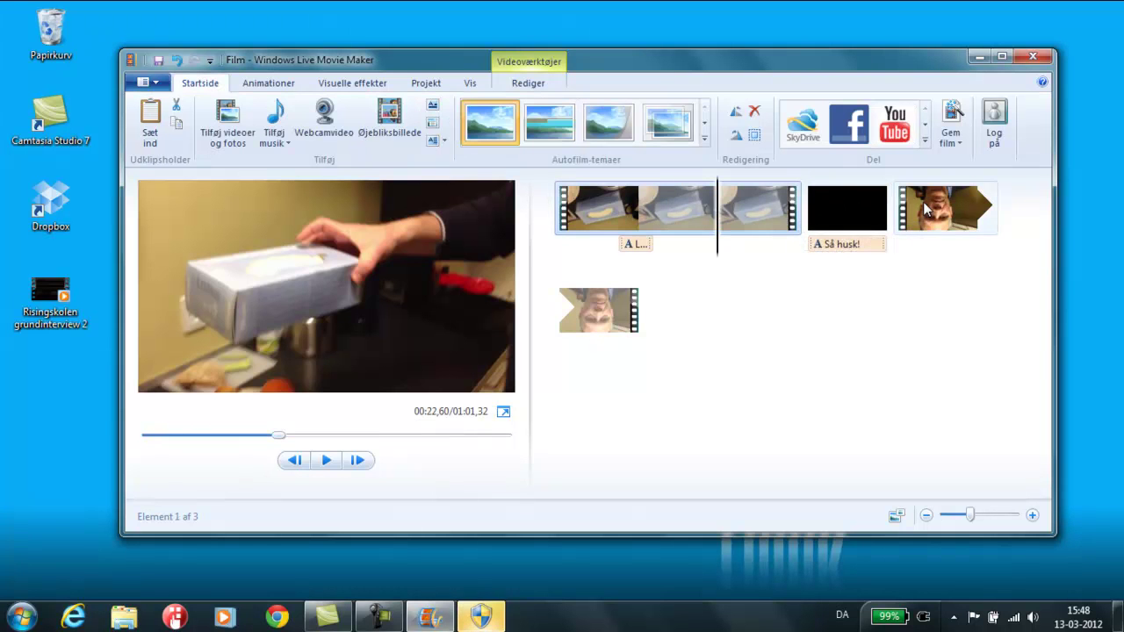
left_click(862, 215)
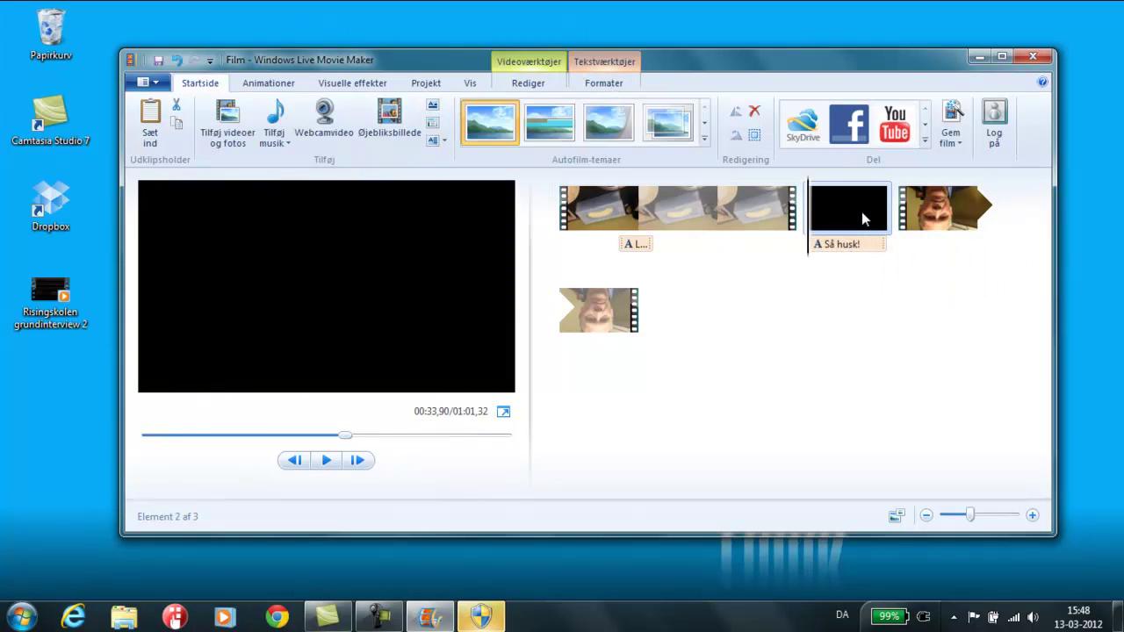
double_click(862, 212)
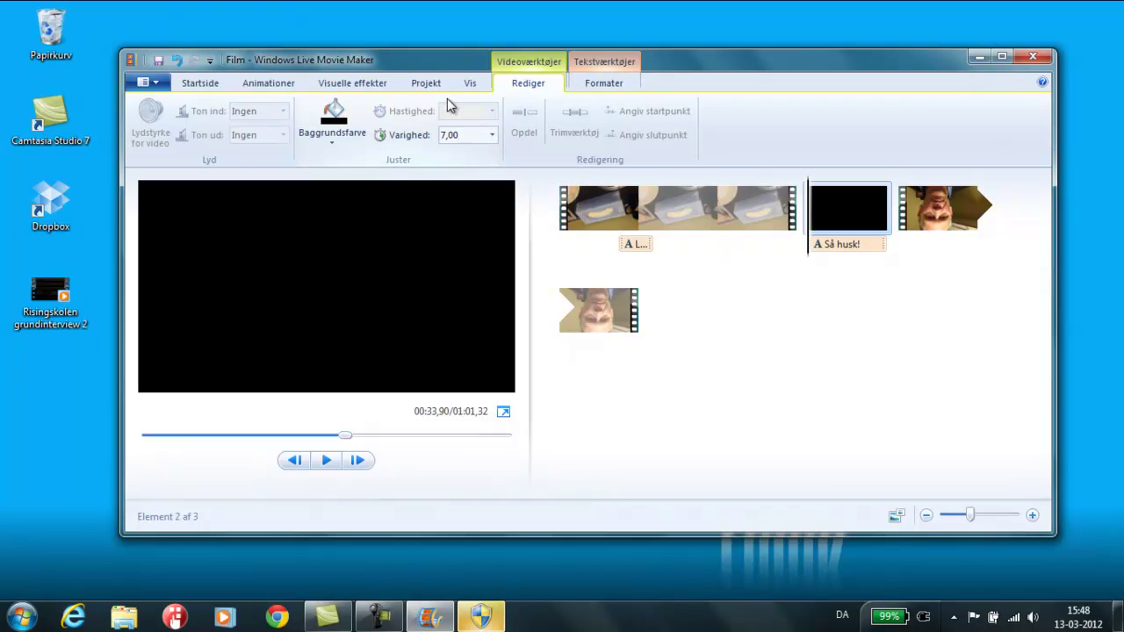
left_click(492, 136)
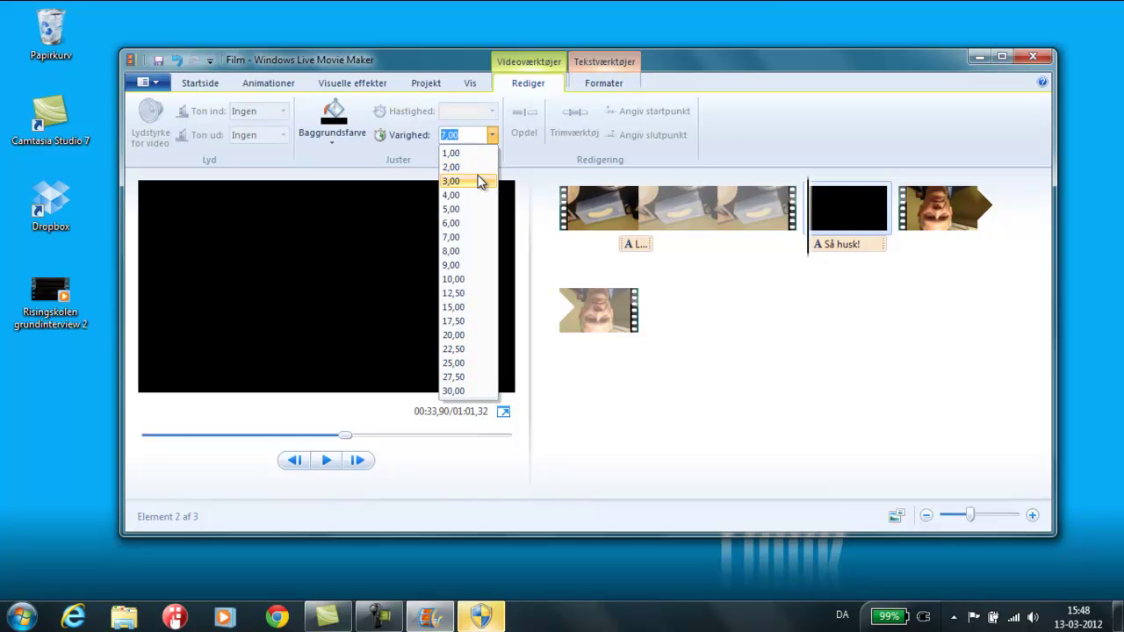
left_click(479, 181)
left_click(793, 215)
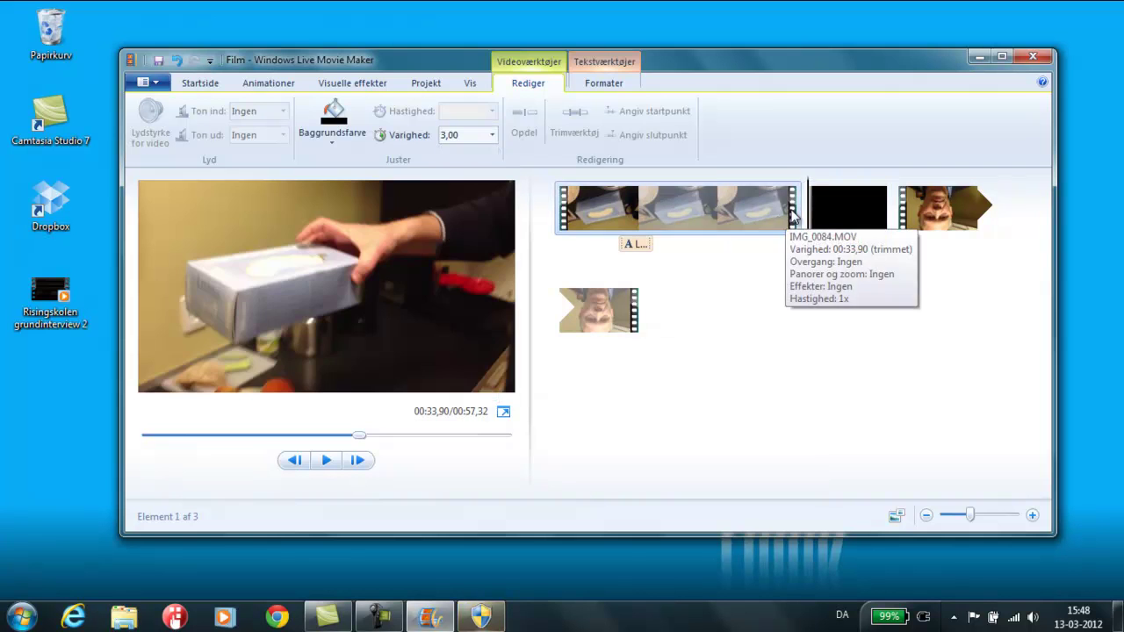
key("space")
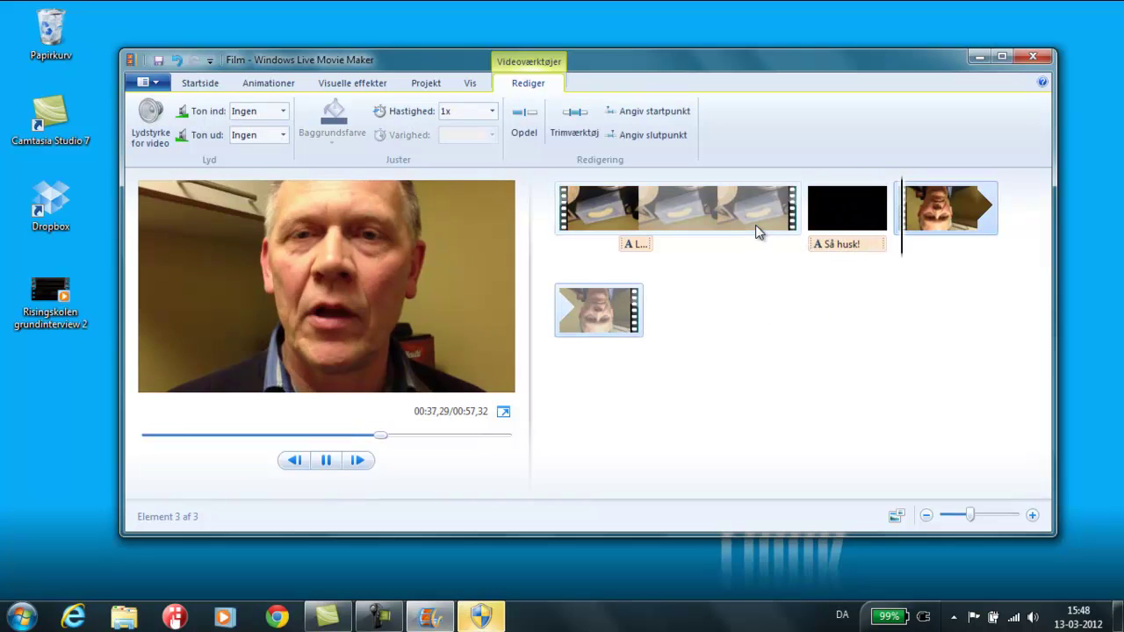
key("space")
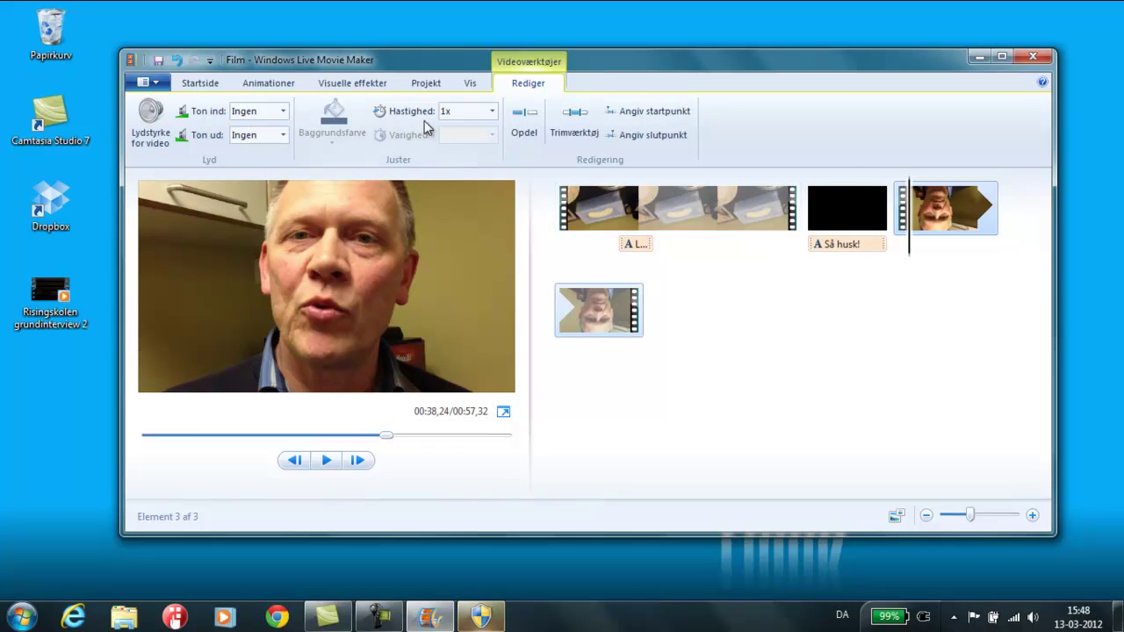
Apply the "Tåge - gennem sort" (fade through black) transition to the clip following the title card.
left_click(258, 85)
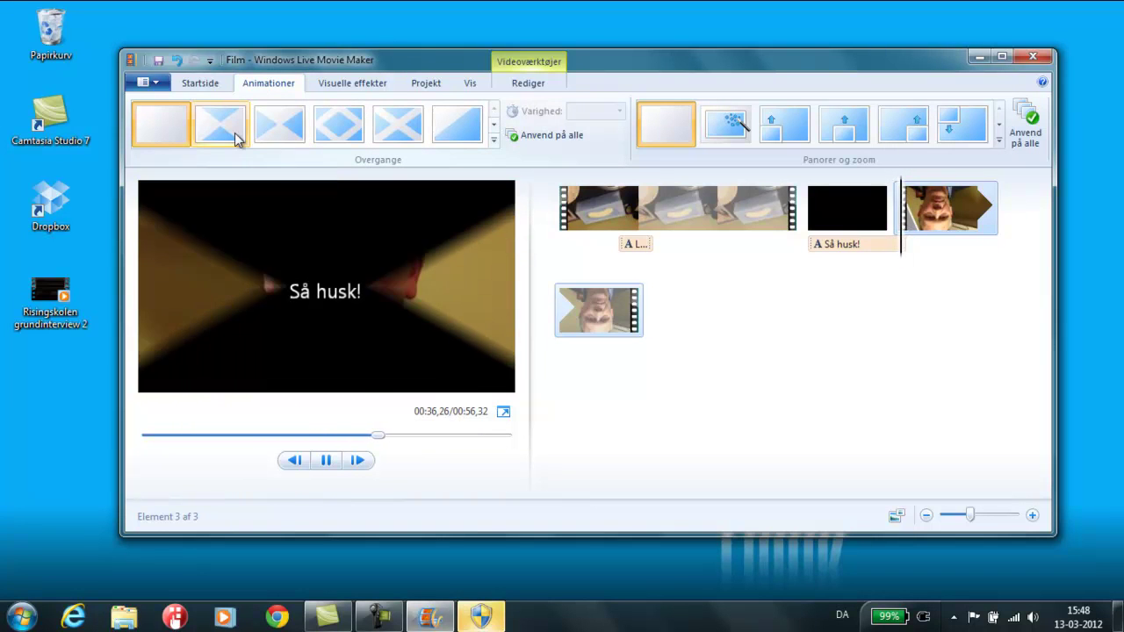
left_click(493, 127)
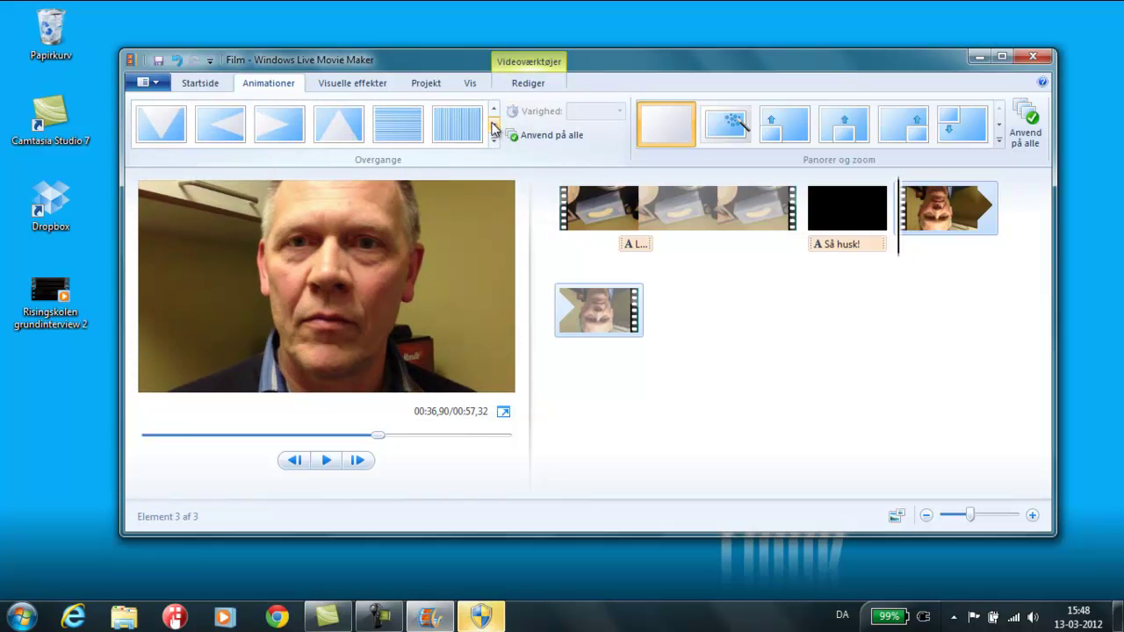
left_click(494, 128)
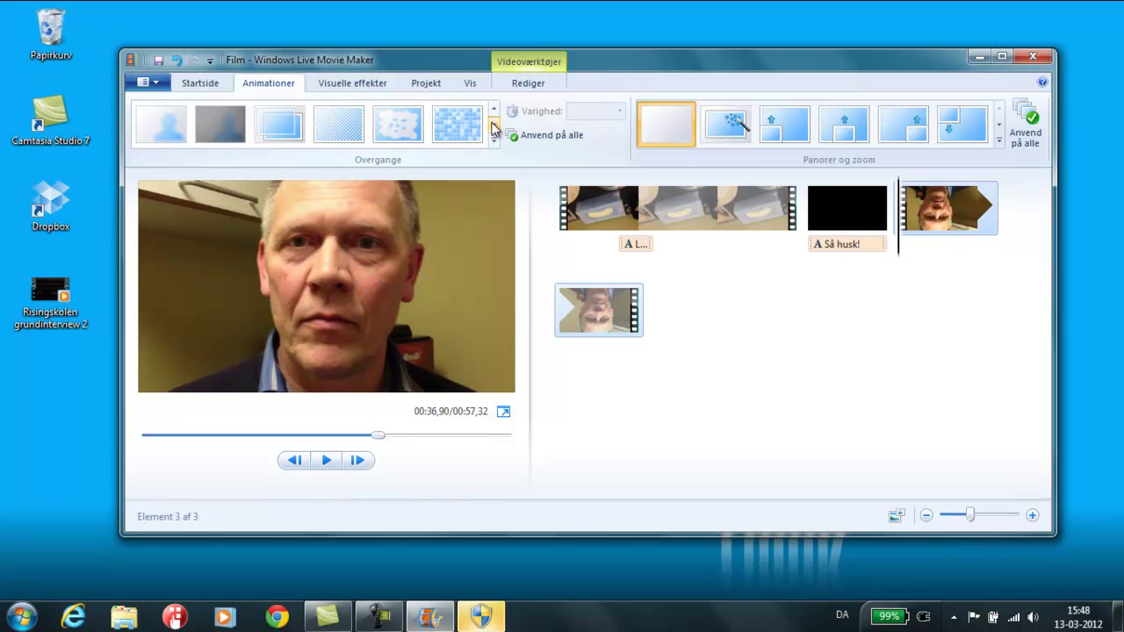
left_click(230, 134)
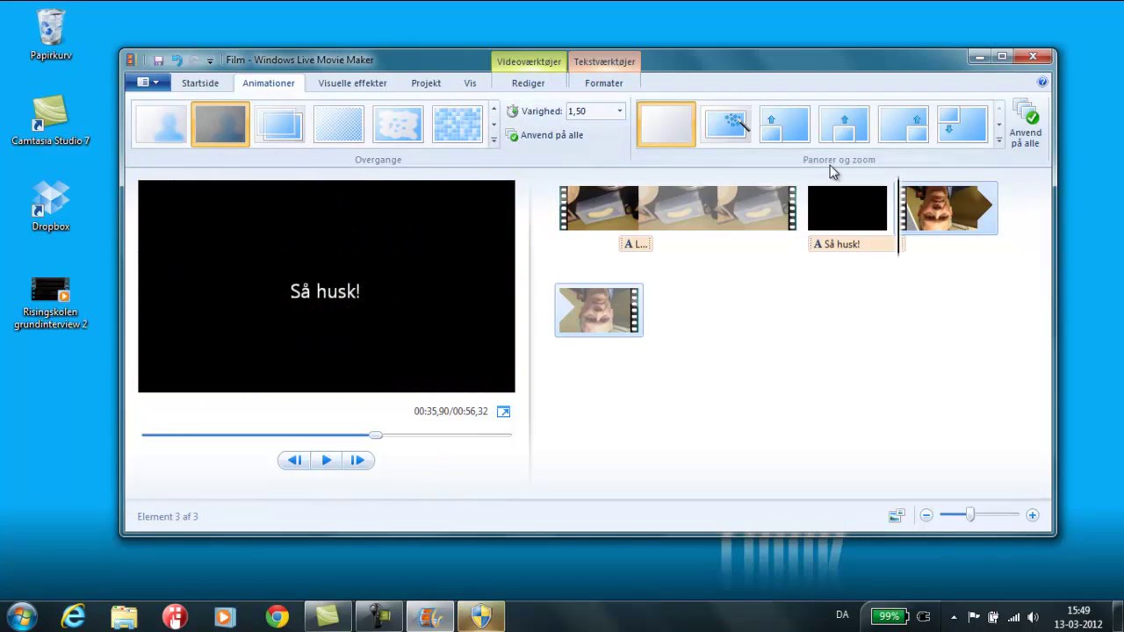
Apply the same fade-through-black transition to the title card and play from the end of the first clip to check both transitions.
left_click(828, 218)
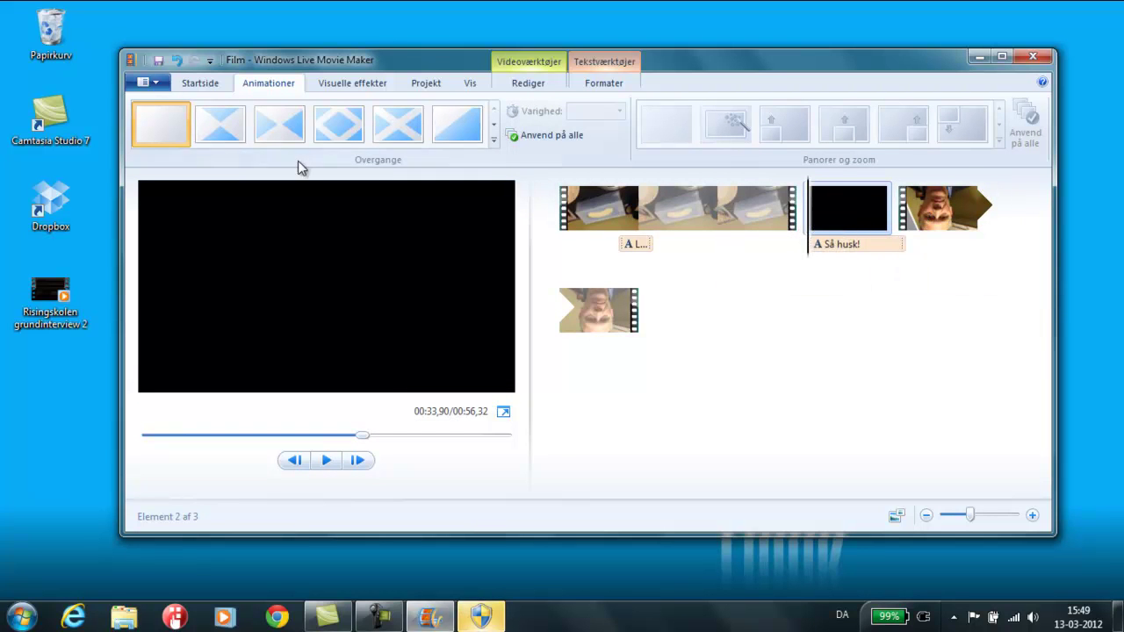
left_click(493, 125)
left_click(494, 125)
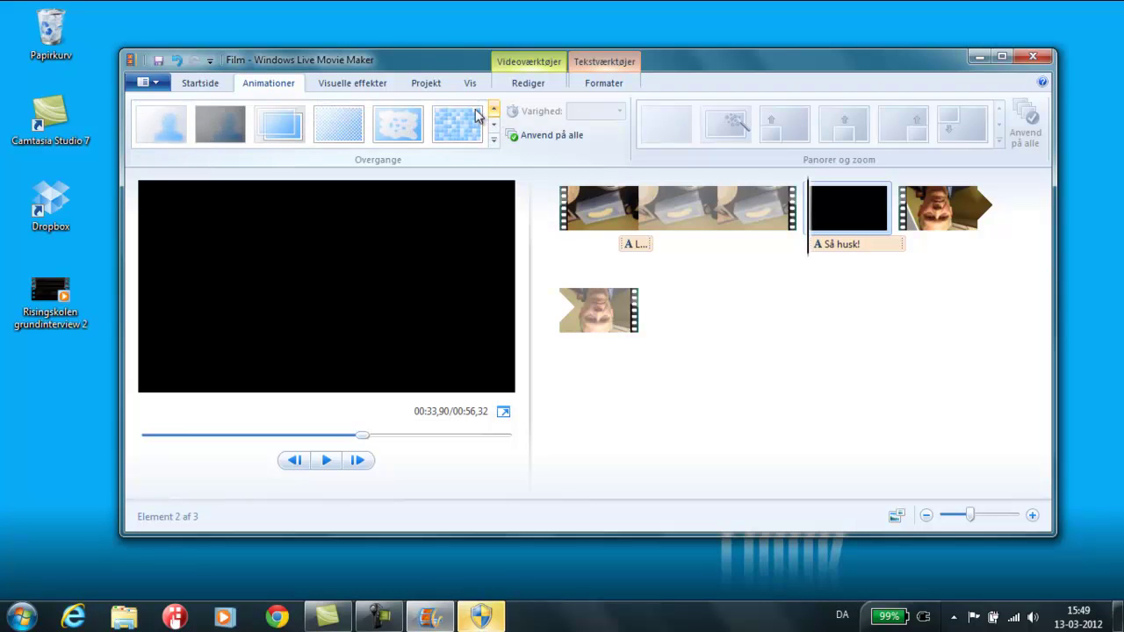
left_click(213, 129)
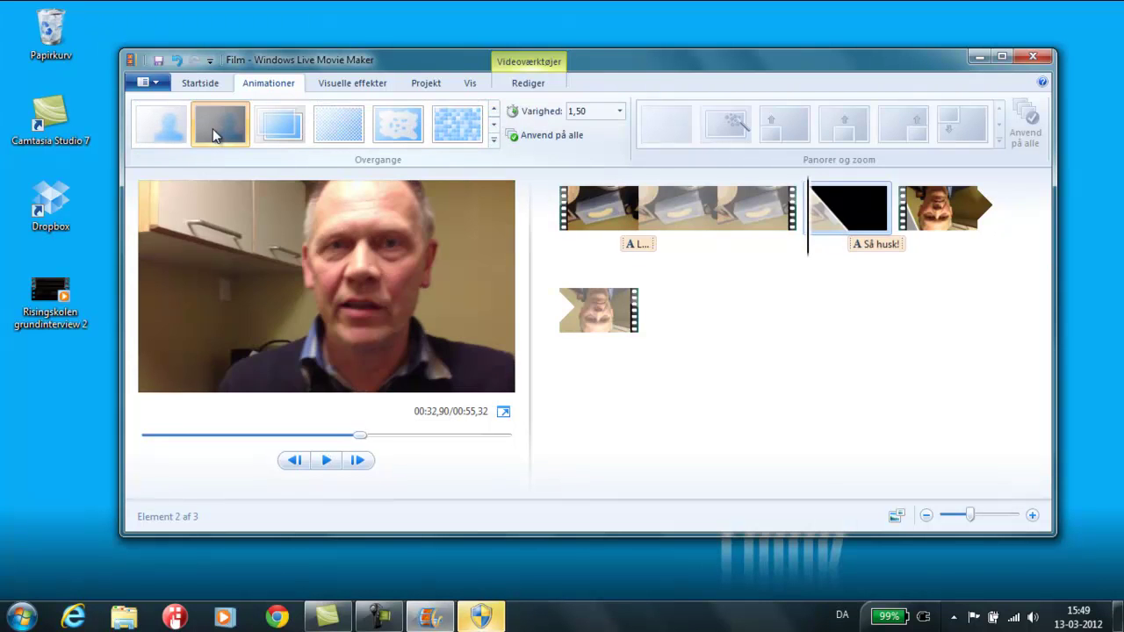
left_click_drag(808, 220, 781, 218)
left_click(781, 218)
key("space")
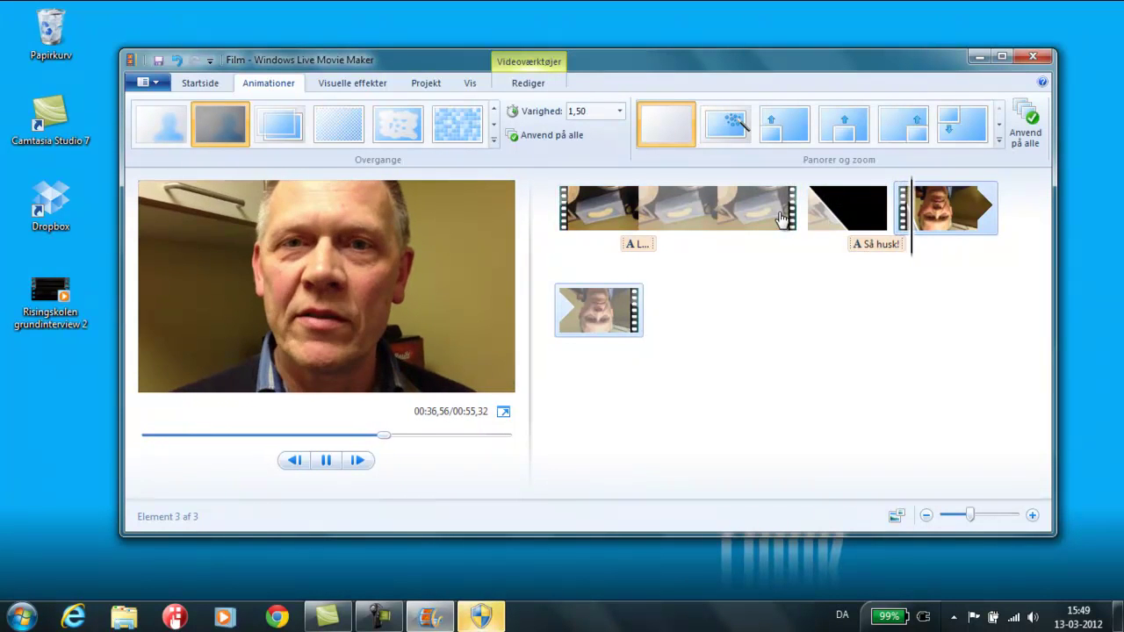
key("space")
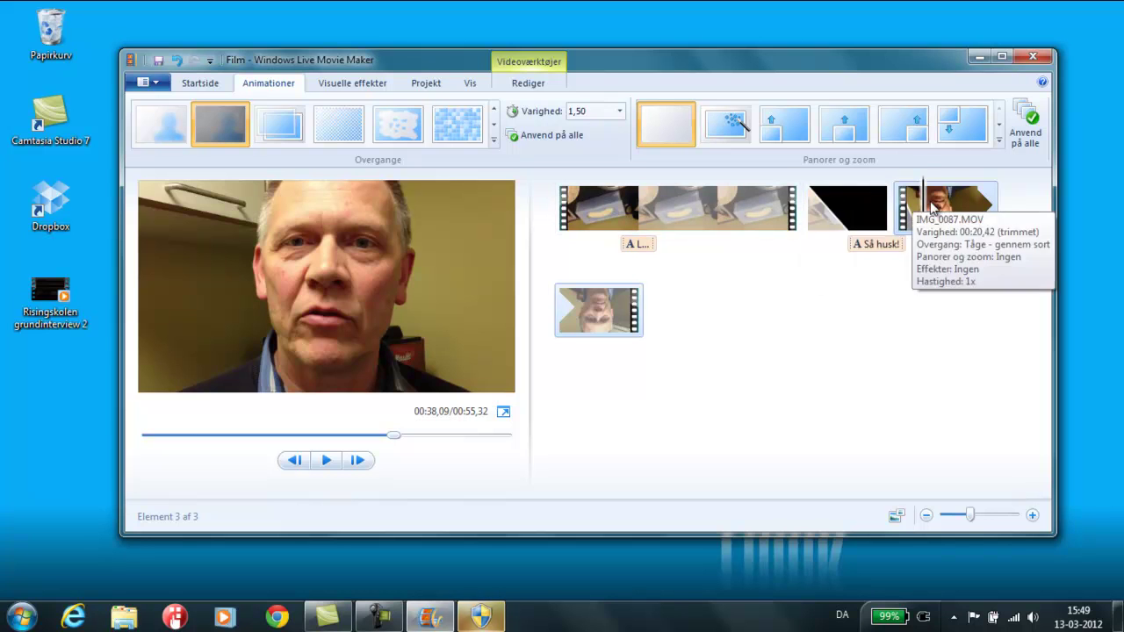
Delete the "Så husk!" text from the title card, keeping the black card itself.
left_click(879, 245)
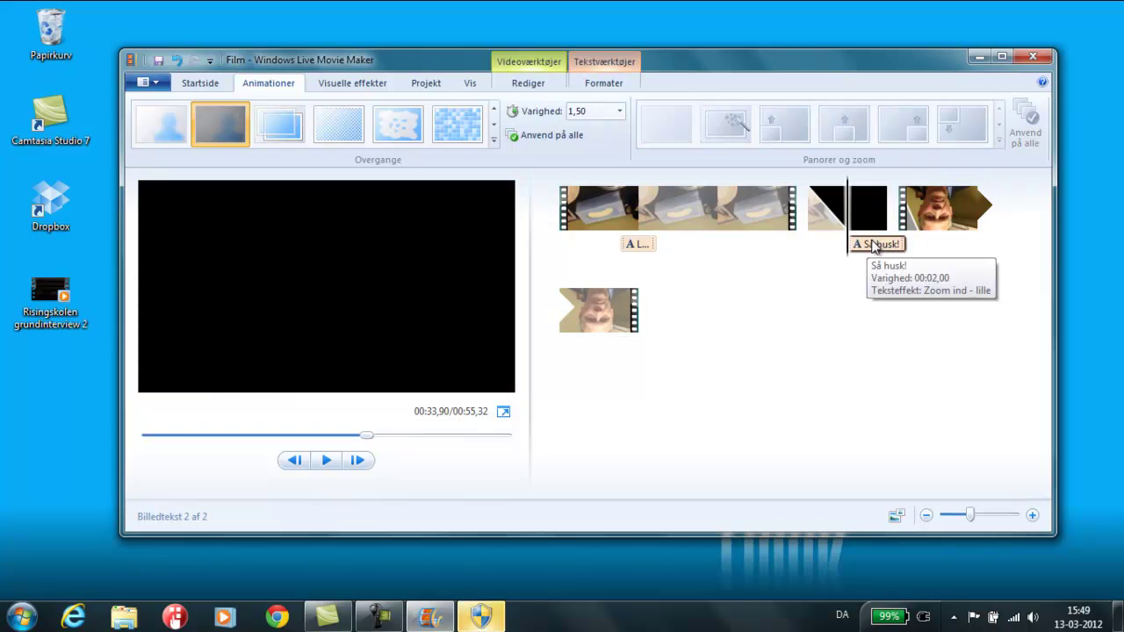
left_click(876, 246)
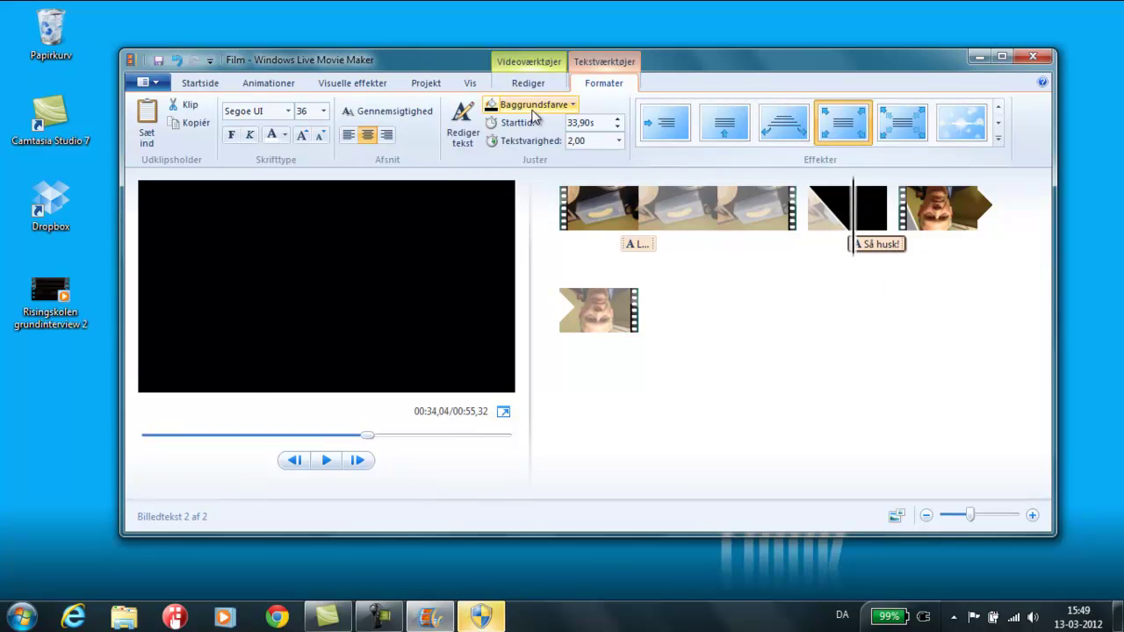
left_click(209, 87)
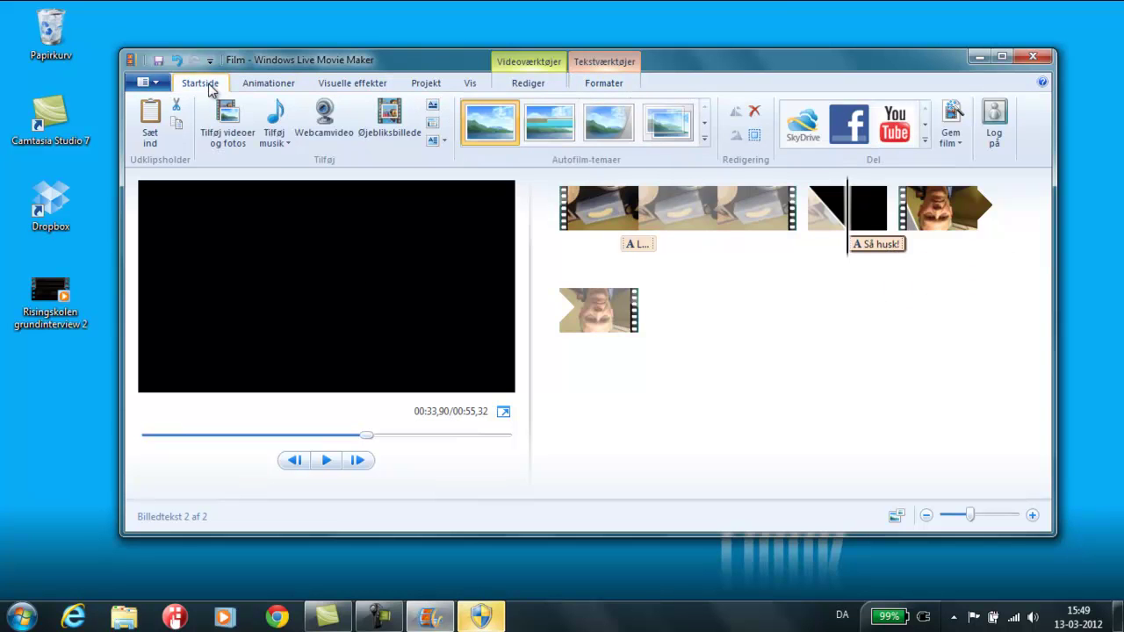
left_click(756, 112)
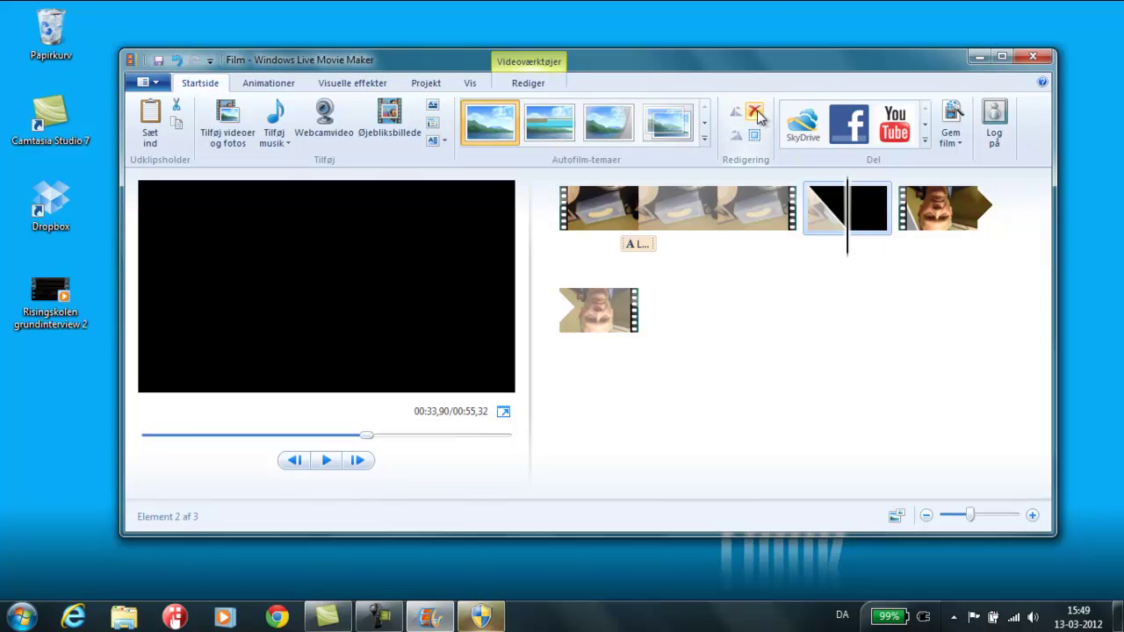
Set the black card's duration to 1.00 second and play from the end of the first clip to check the shorter passage.
double_click(858, 206)
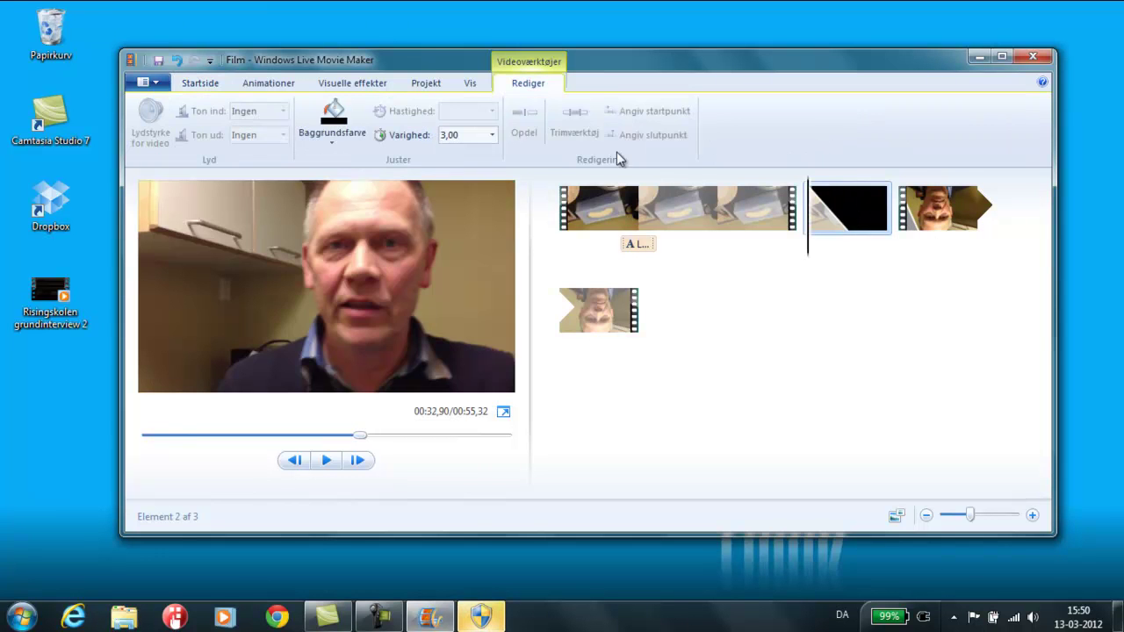
left_click(491, 135)
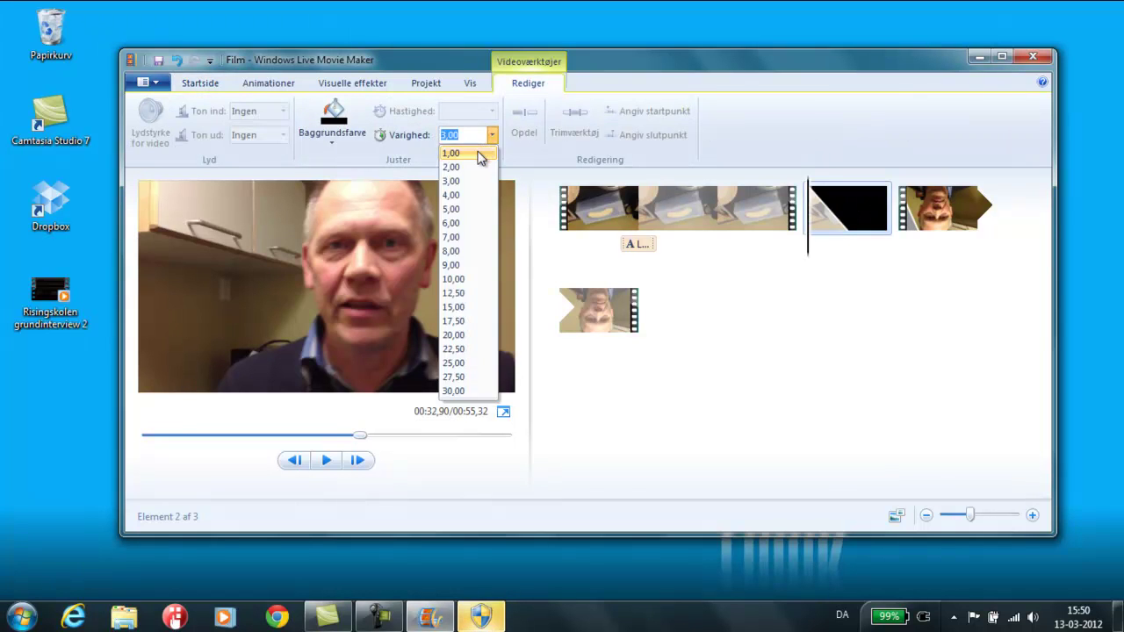
left_click(480, 154)
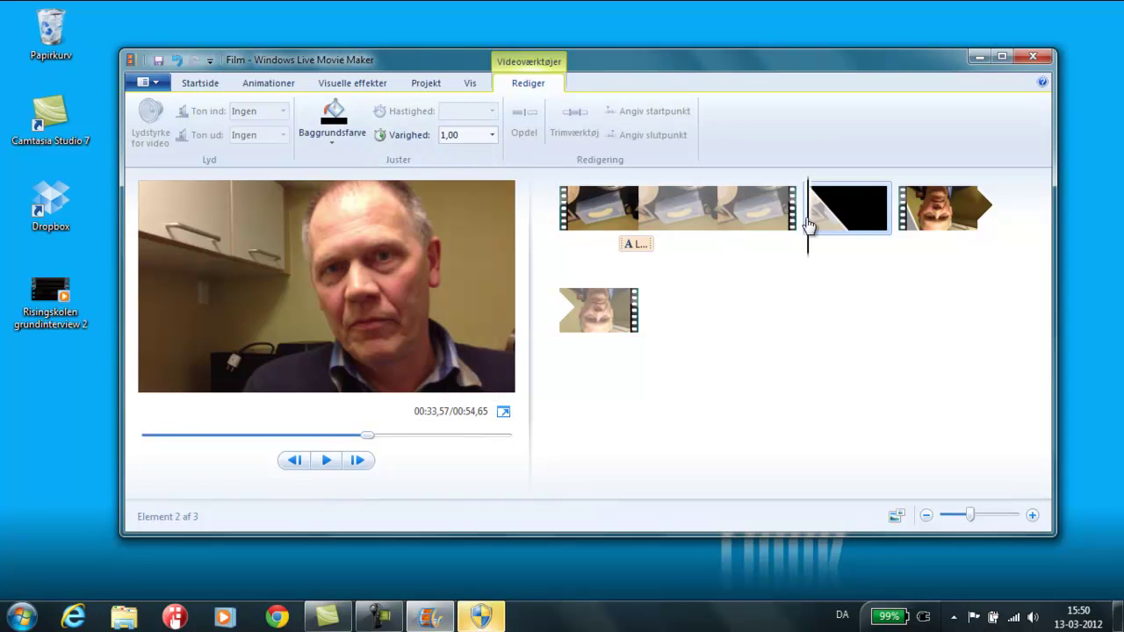
left_click_drag(809, 226, 773, 232)
key("space")
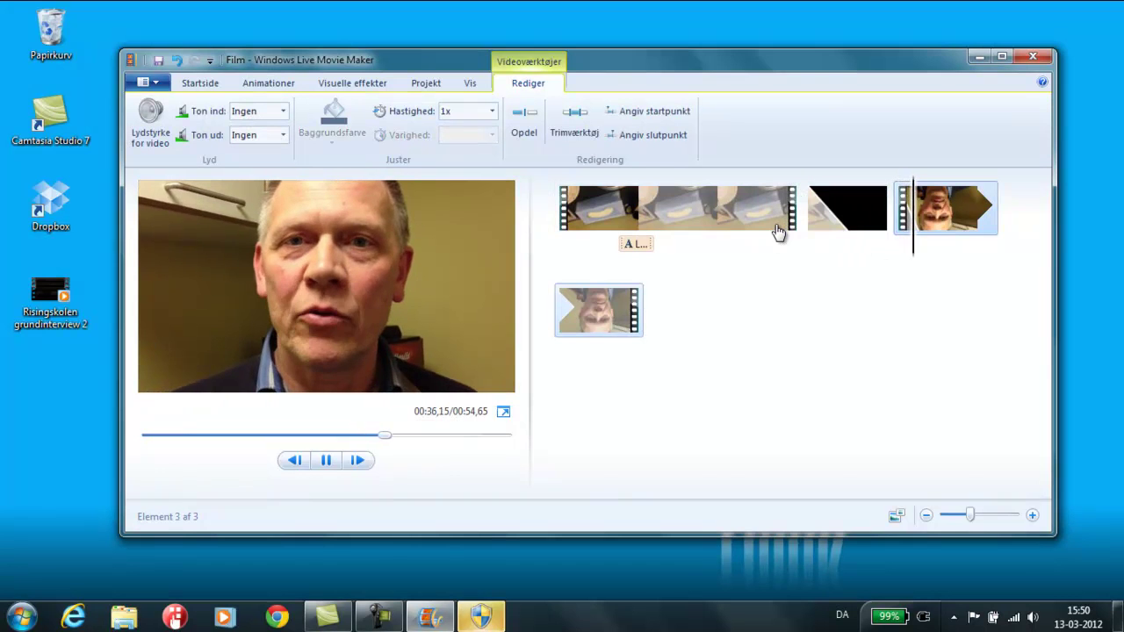
key("space")
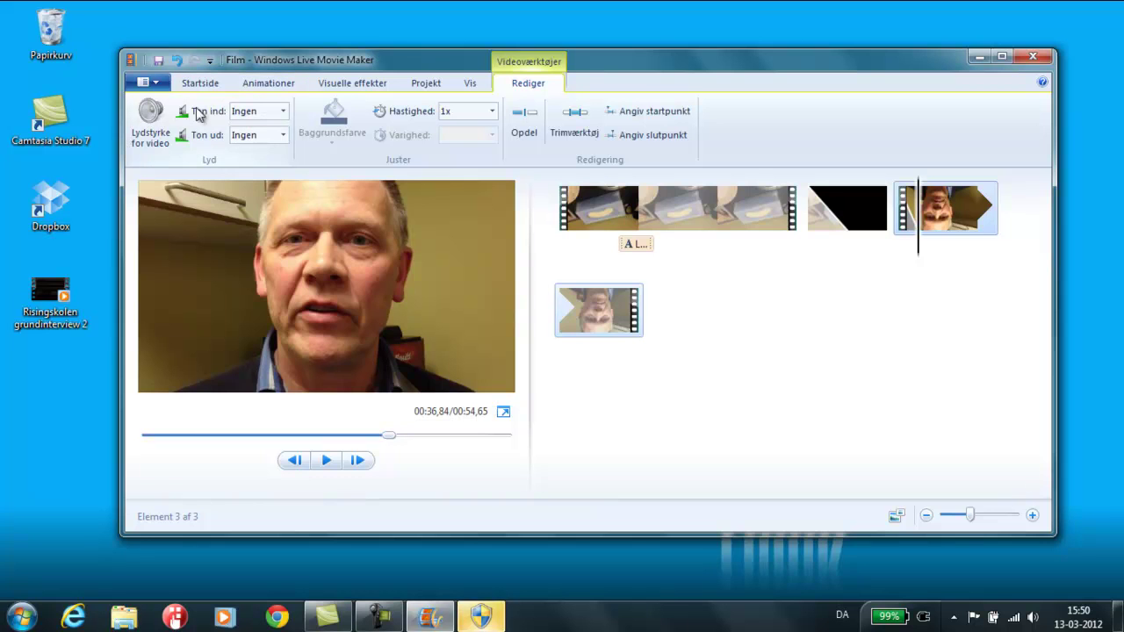
Set the last clip's audio fade-out to Langsom (slow) and play its ending to check the fade.
left_click(284, 112)
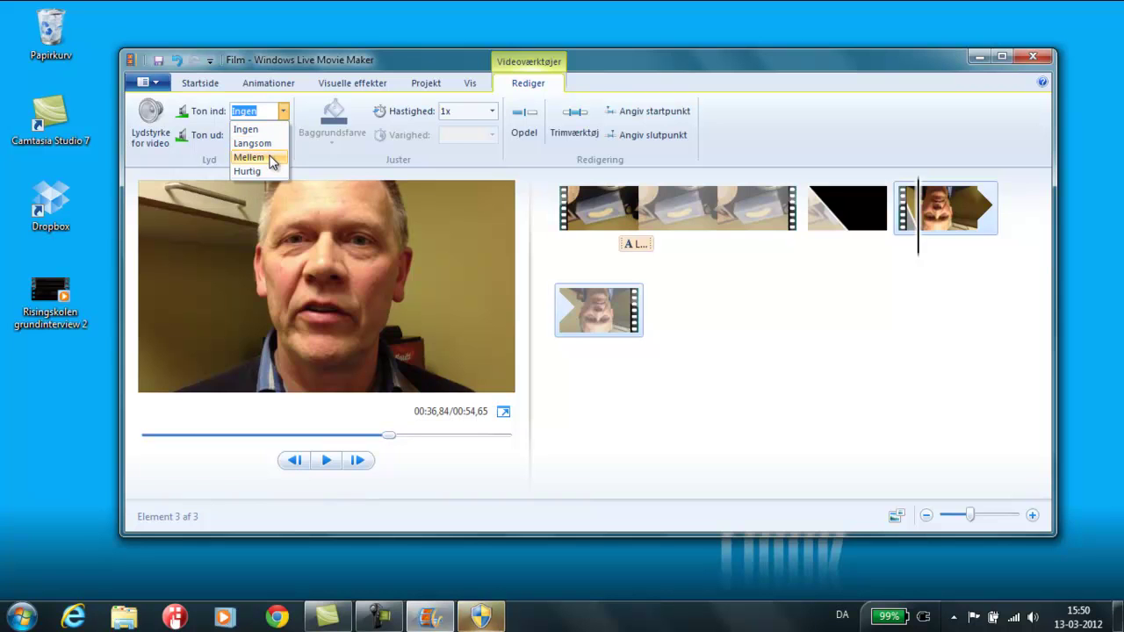
left_click(282, 115)
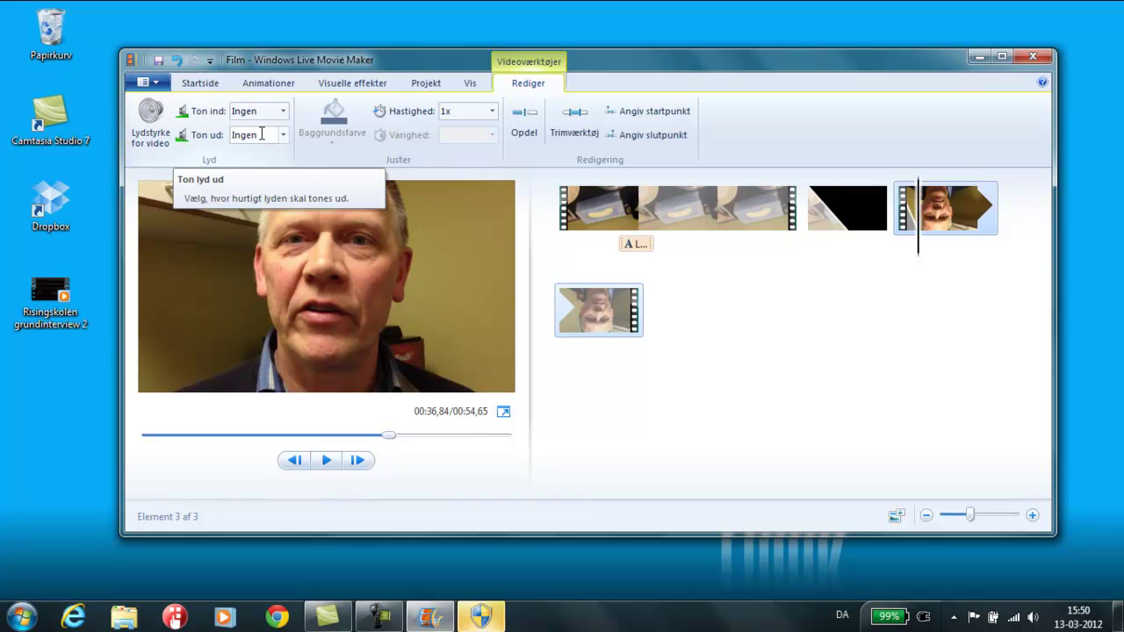
left_click(261, 135)
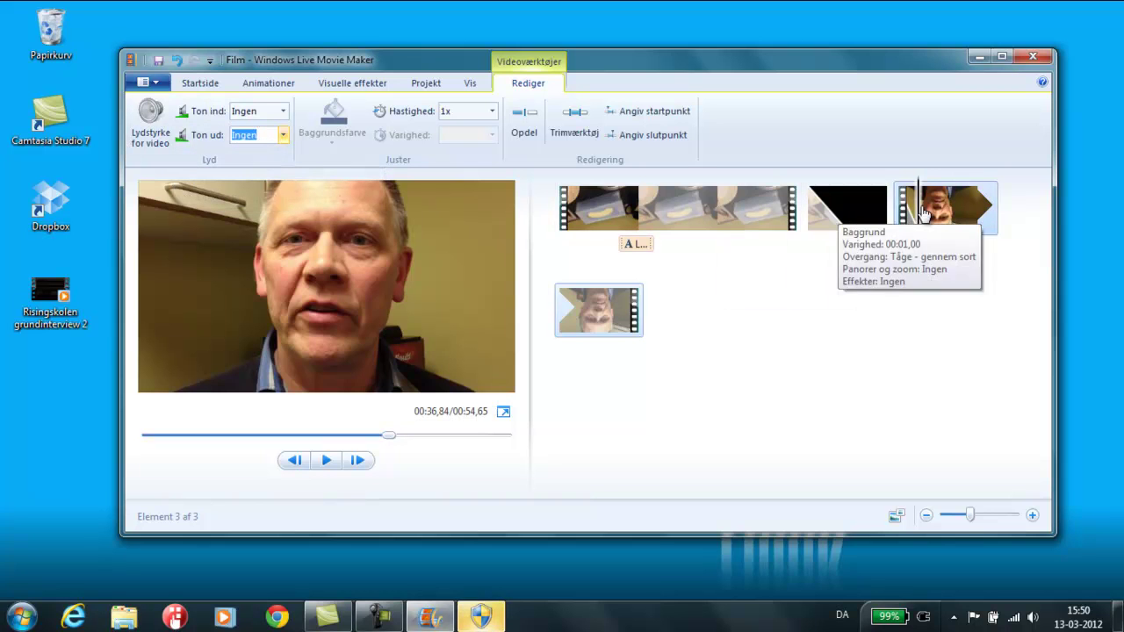
left_click_drag(922, 216, 960, 212)
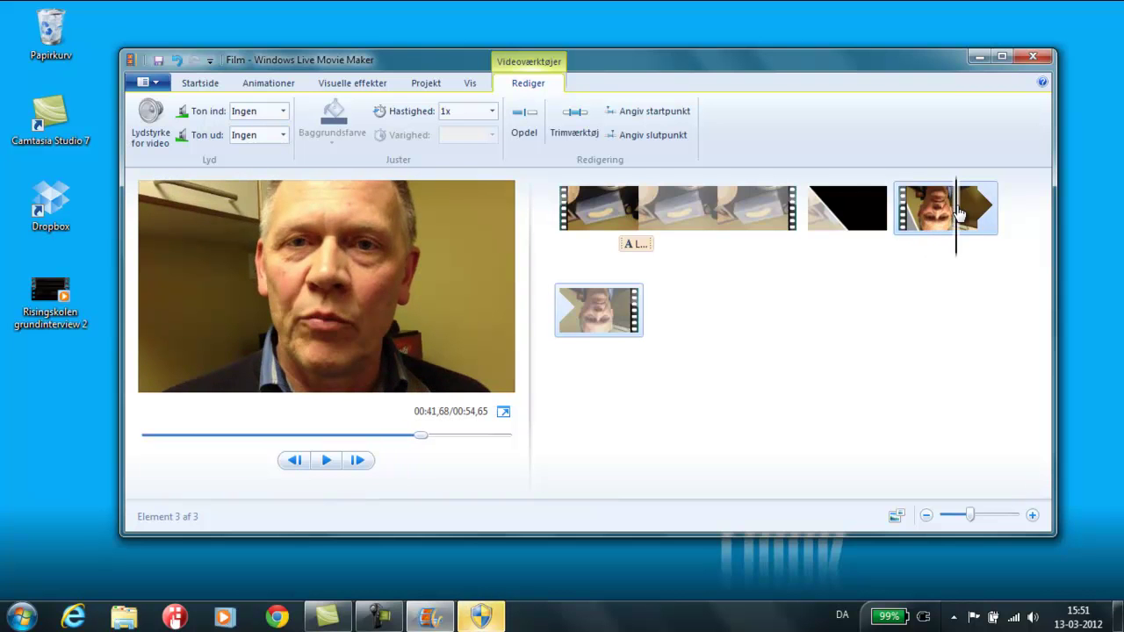
left_click(942, 206)
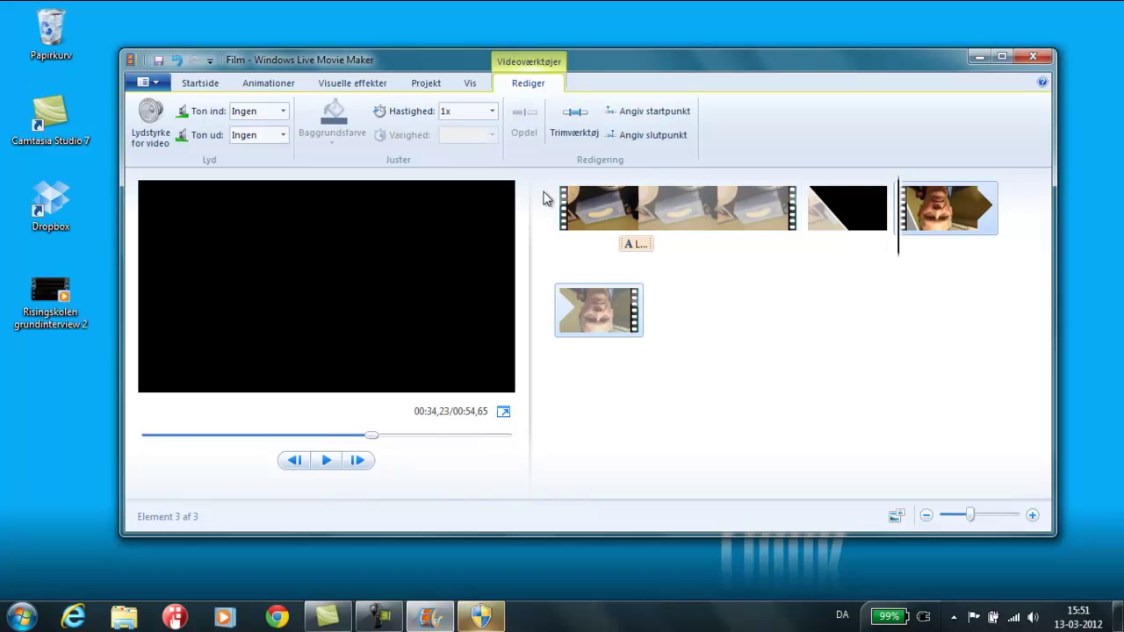
left_click(283, 137)
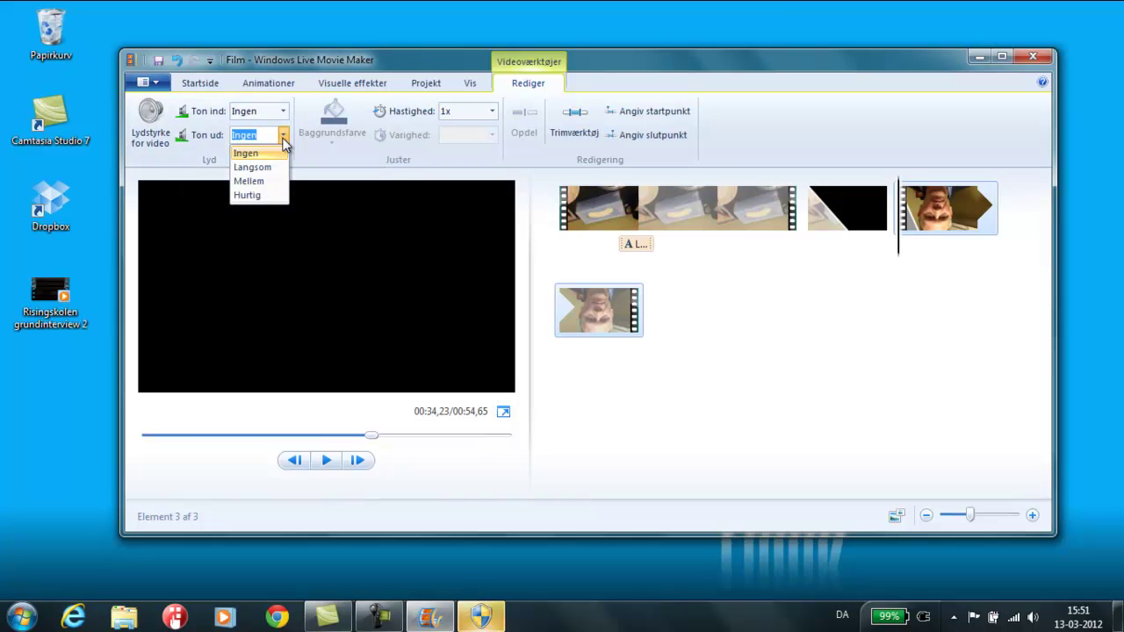
left_click(274, 171)
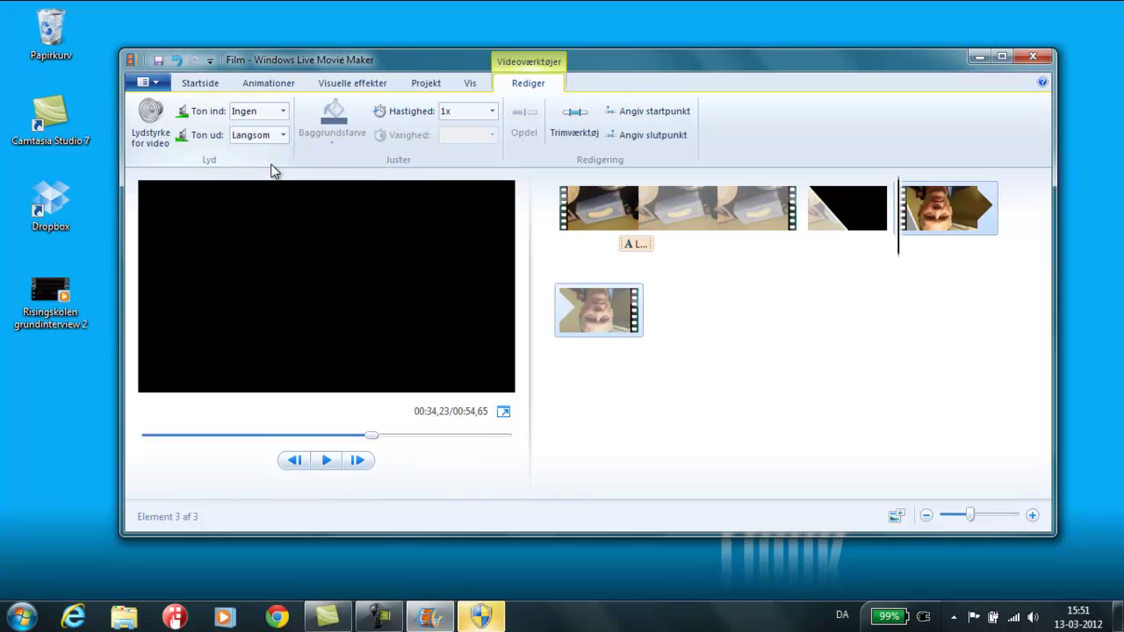
left_click_drag(900, 211, 977, 215)
key("space")
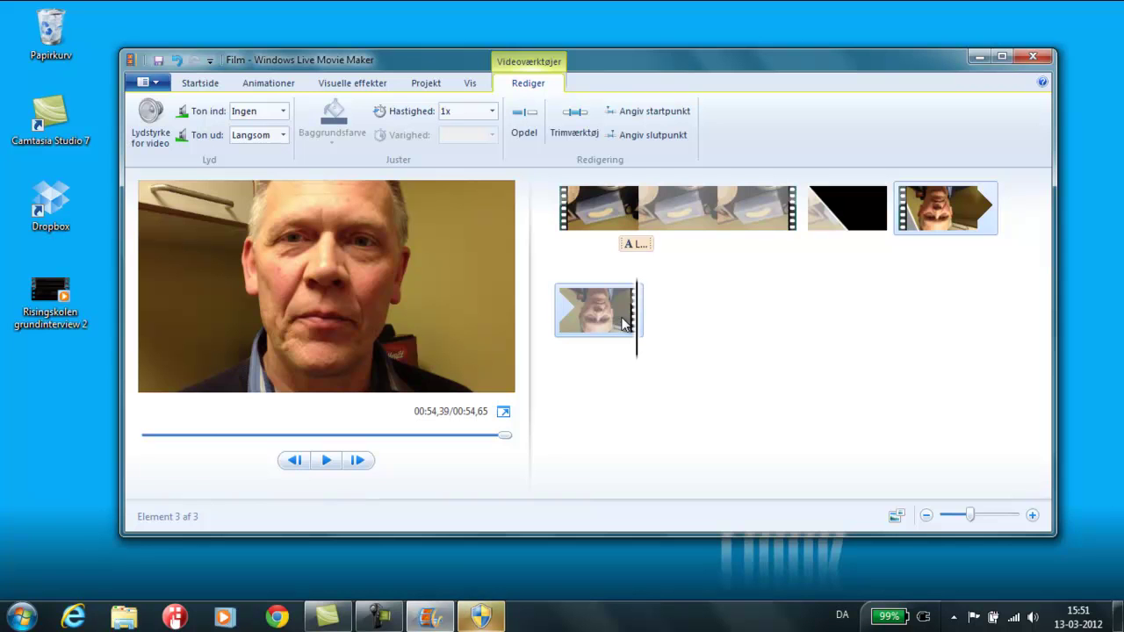
Turn the last clip's video volume all the way down and play part of its second half to check.
left_click(155, 123)
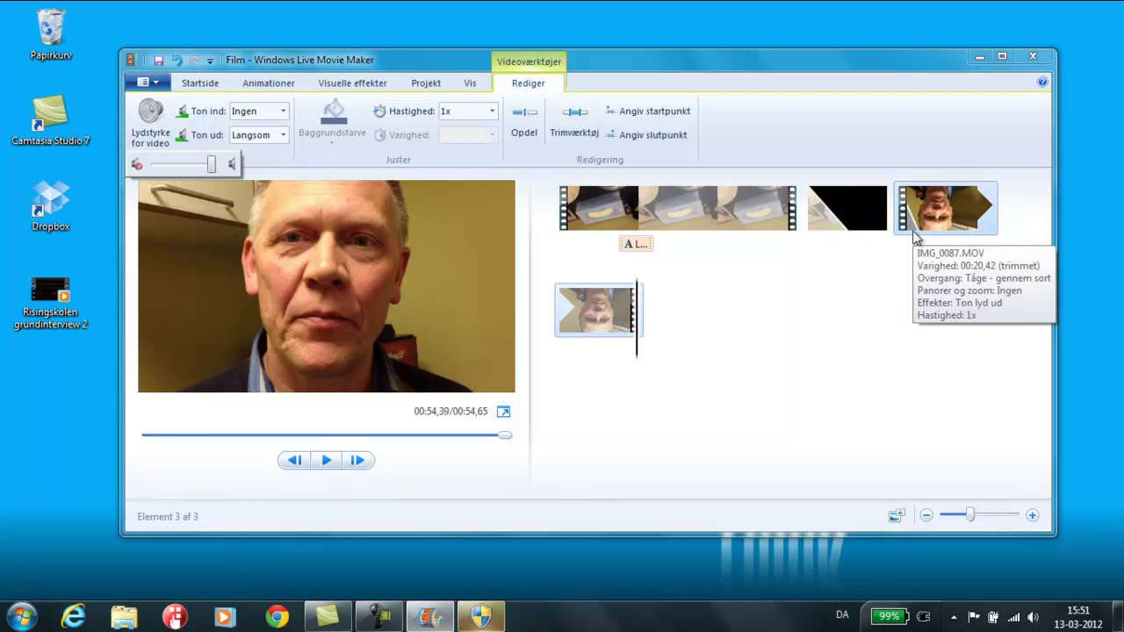
left_click_drag(214, 164, 143, 178)
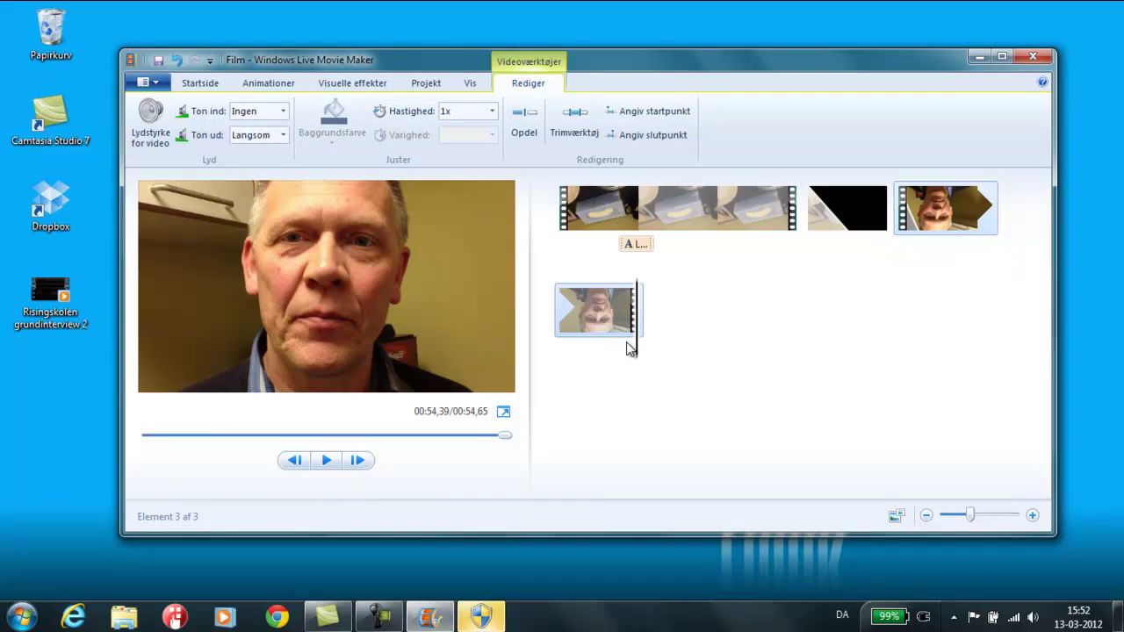
left_click_drag(638, 346, 571, 358)
key("space")
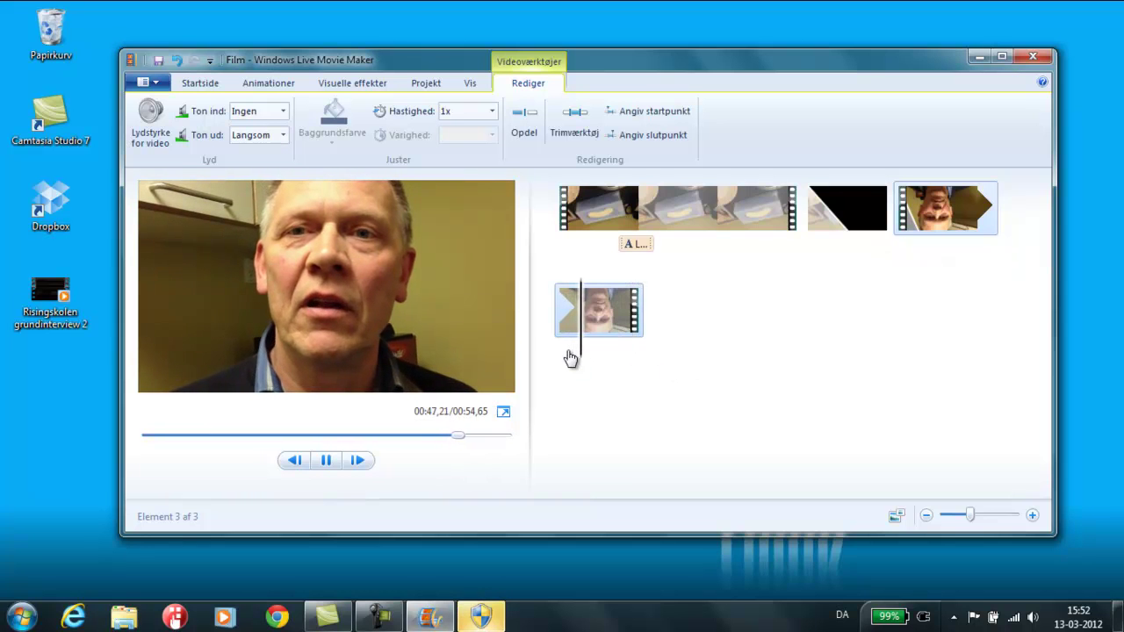
key("space")
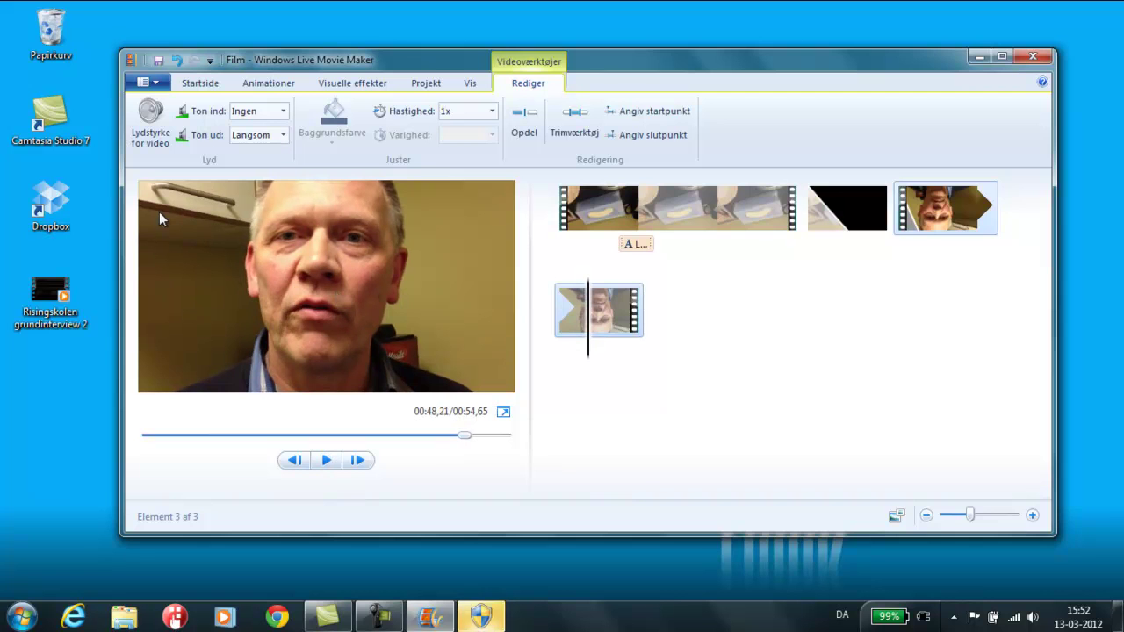
Restore the last clip's video volume to its original level and play it again.
left_click(156, 131)
left_click_drag(155, 165, 211, 166)
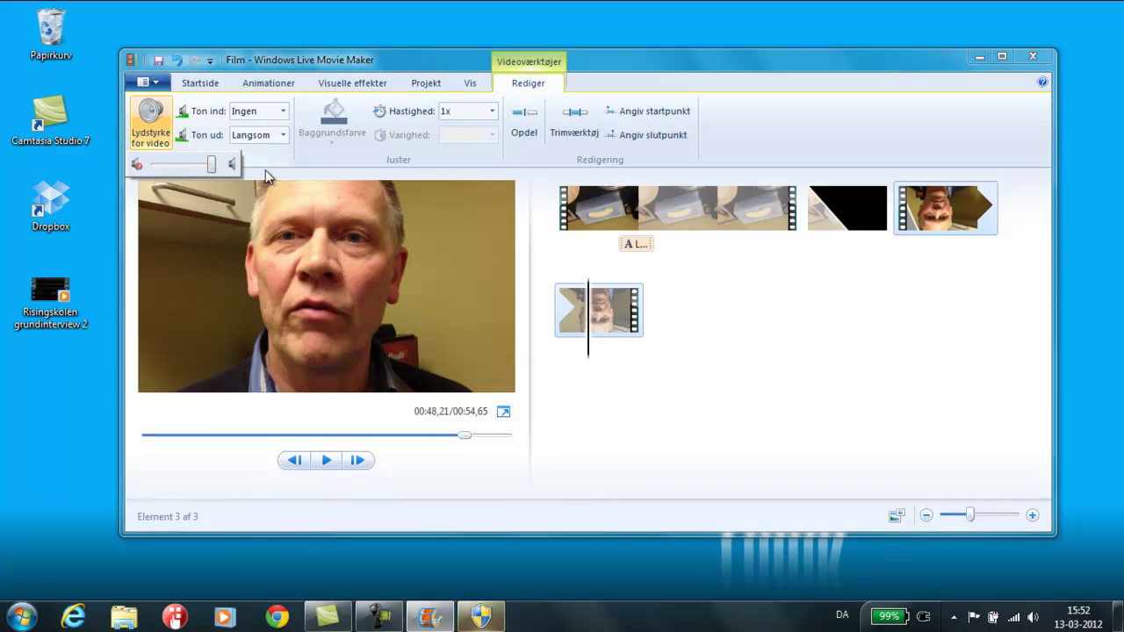
key("space")
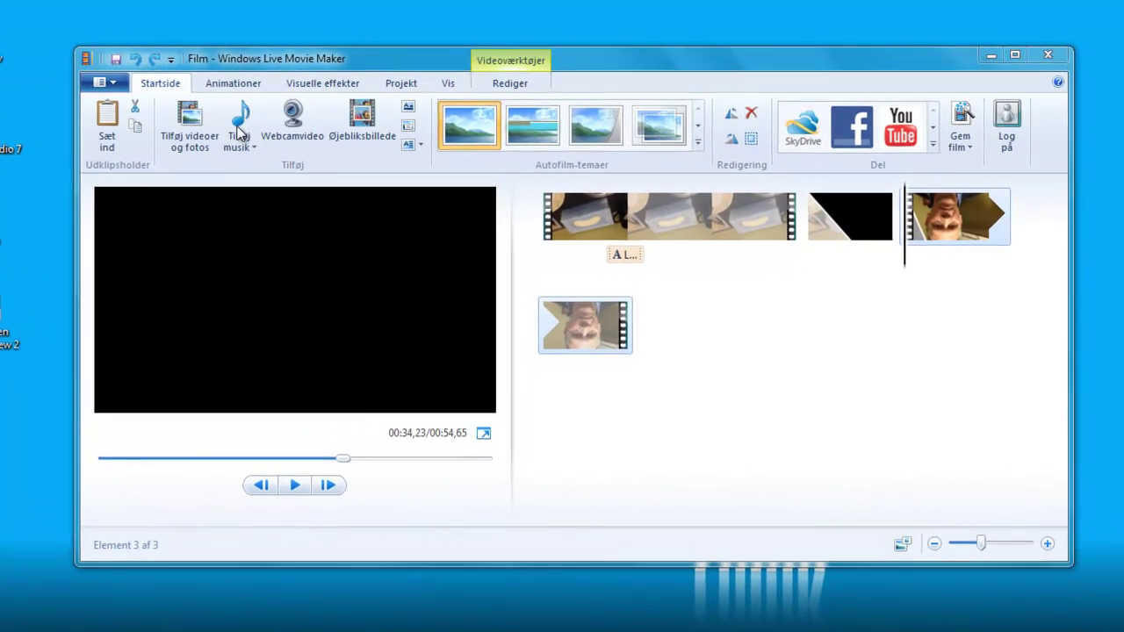
Add the sample song "Sleep Away" from the Musikeksempler folder as the movie's background music.
left_click(237, 132)
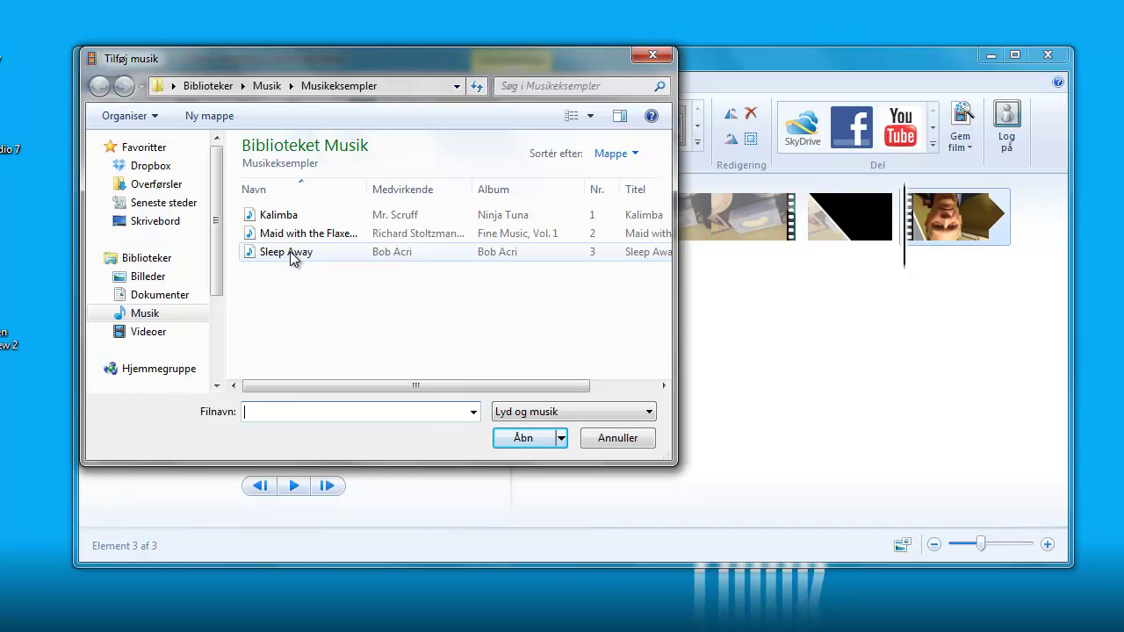
mouse_move(272, 268)
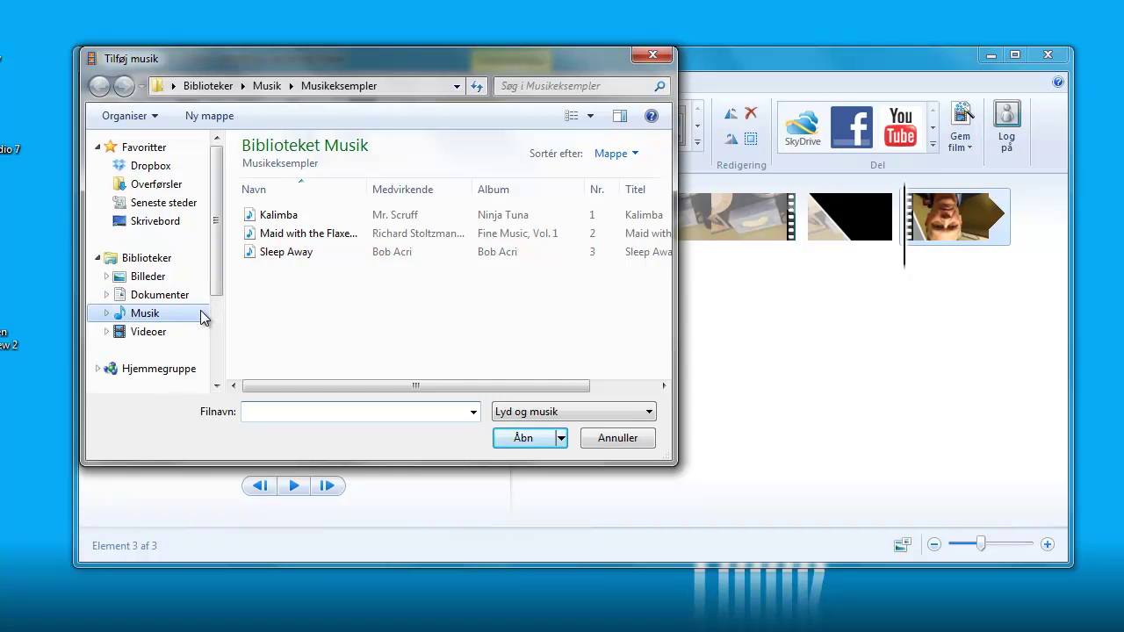
mouse_move(326, 245)
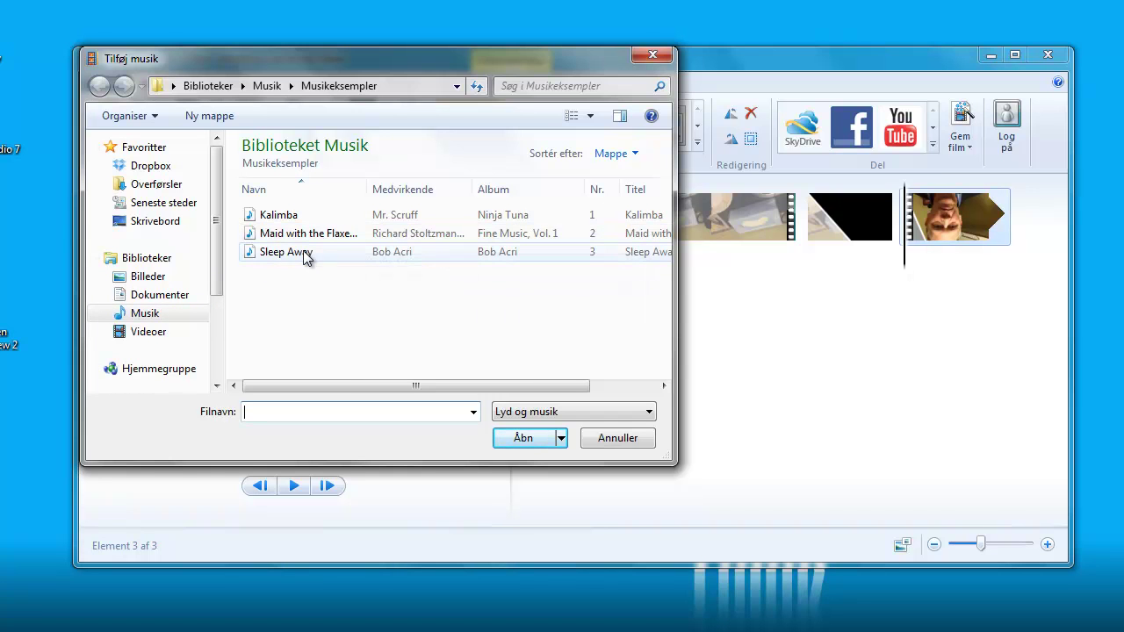
left_click(304, 253)
left_click(527, 432)
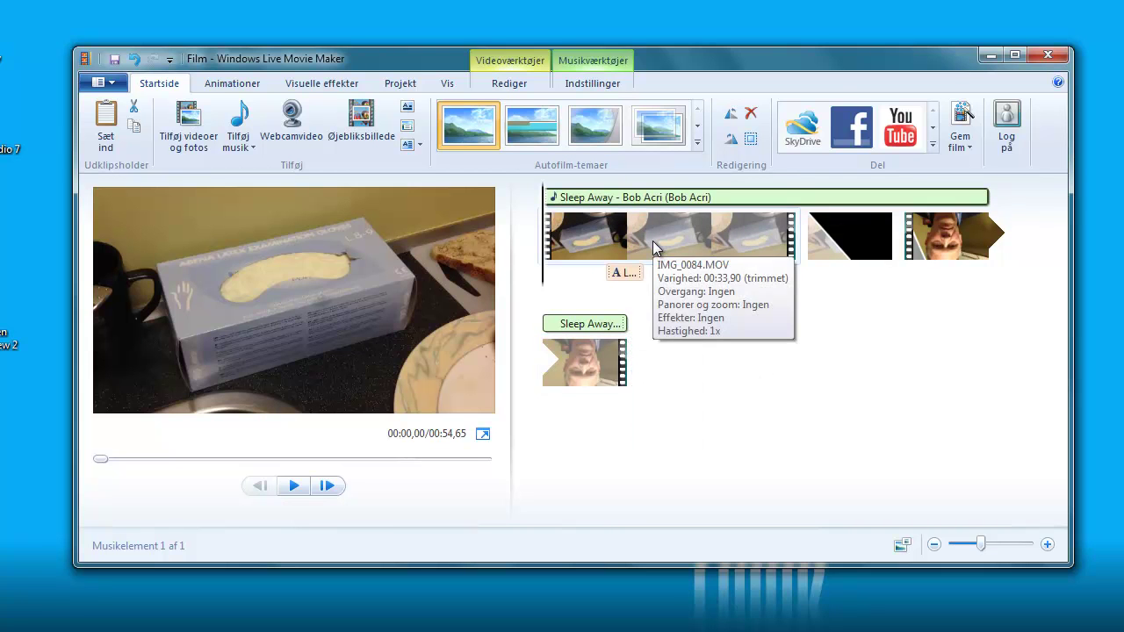
Select the music track and play the opening seconds of the movie to hear it together with the clip's sound.
left_click(722, 198)
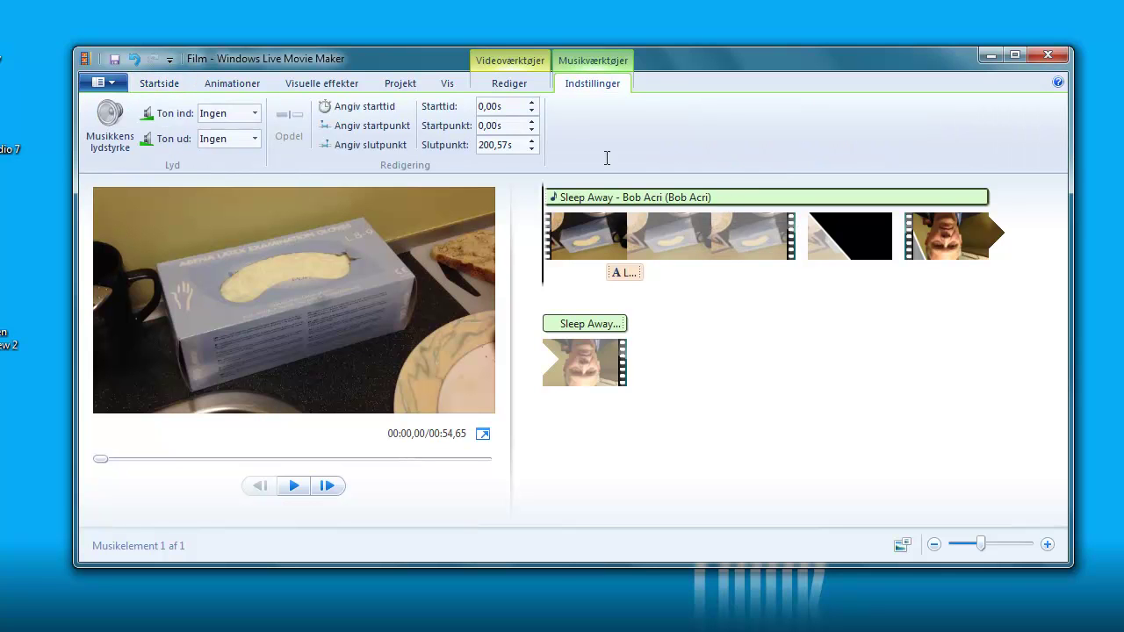
left_click(330, 142)
key("space")
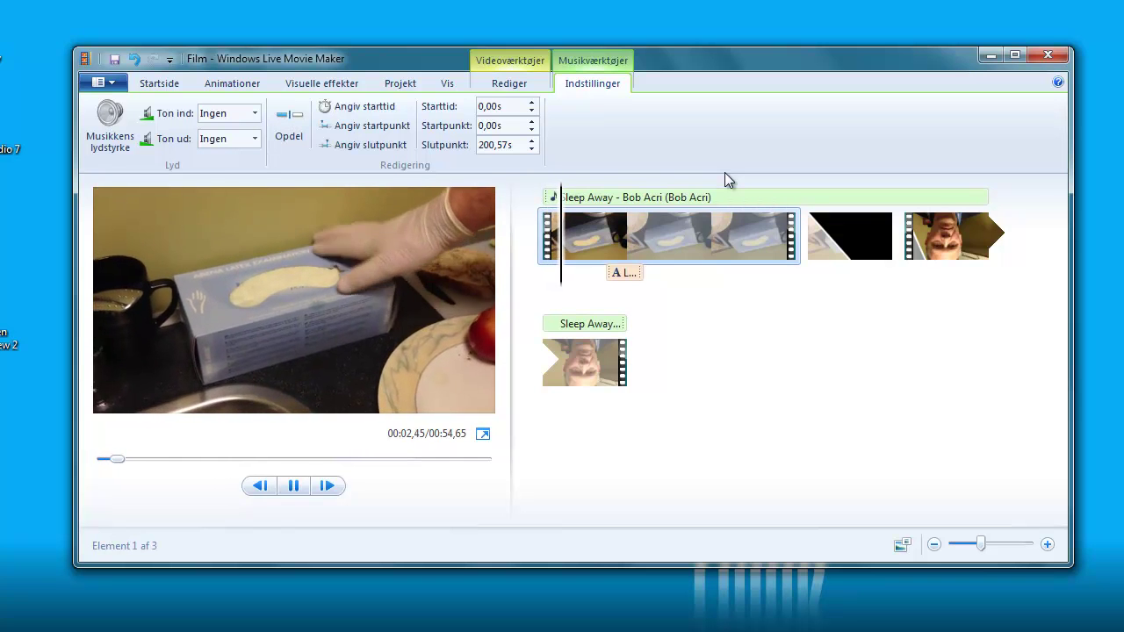
key("space")
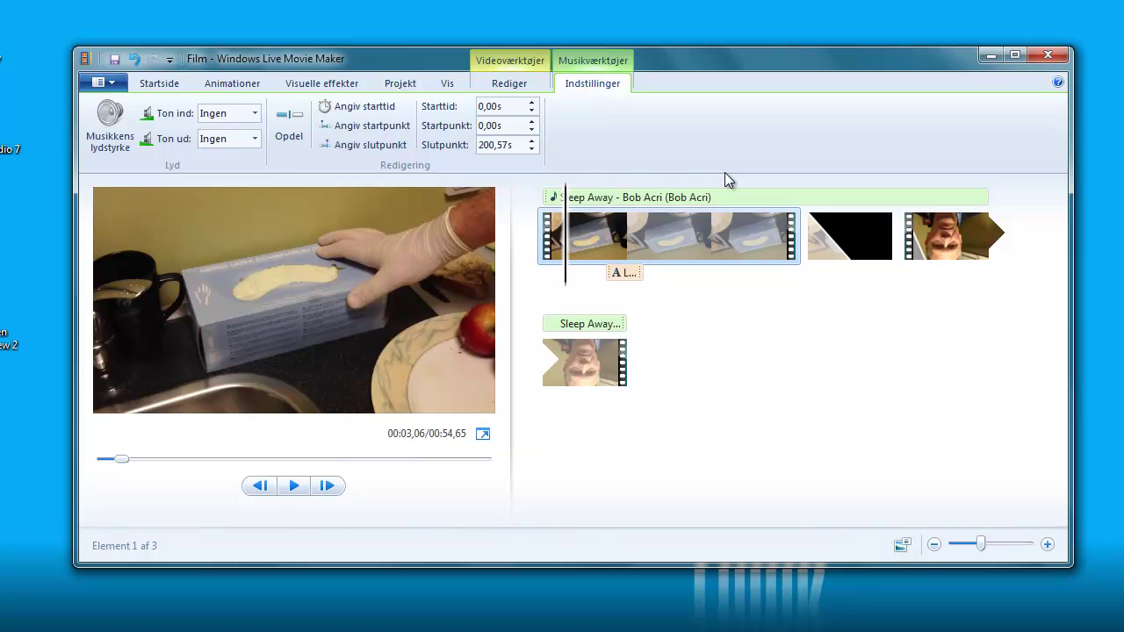
Lower the music volume to about one third and play on into the captioned section to check the sound balance.
left_click(113, 122)
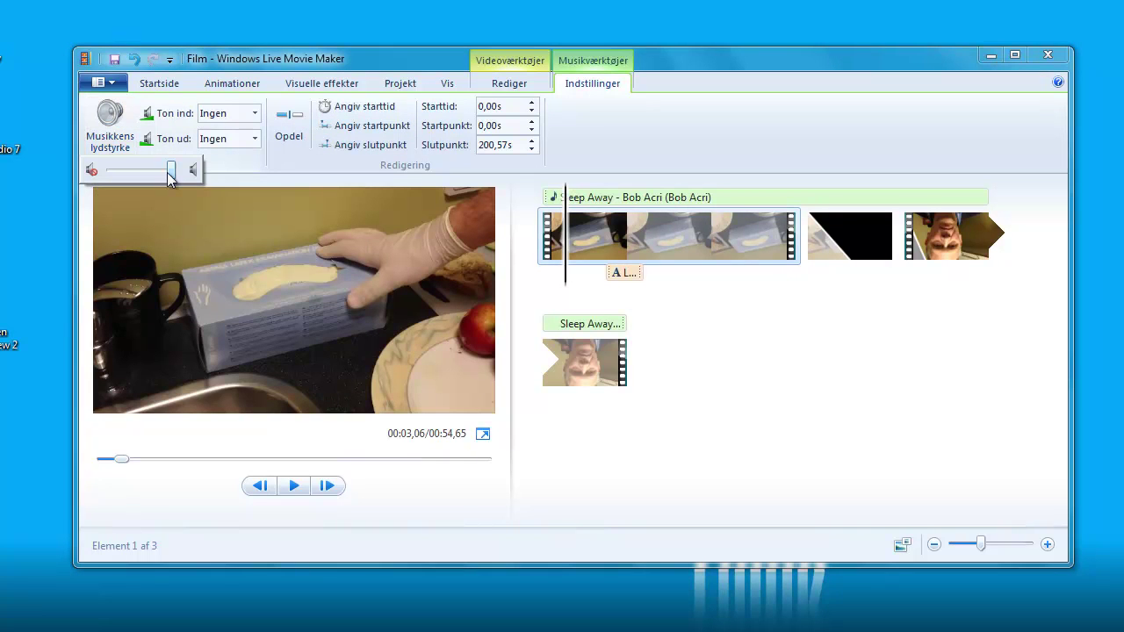
left_click_drag(170, 171, 126, 170)
left_click(219, 160)
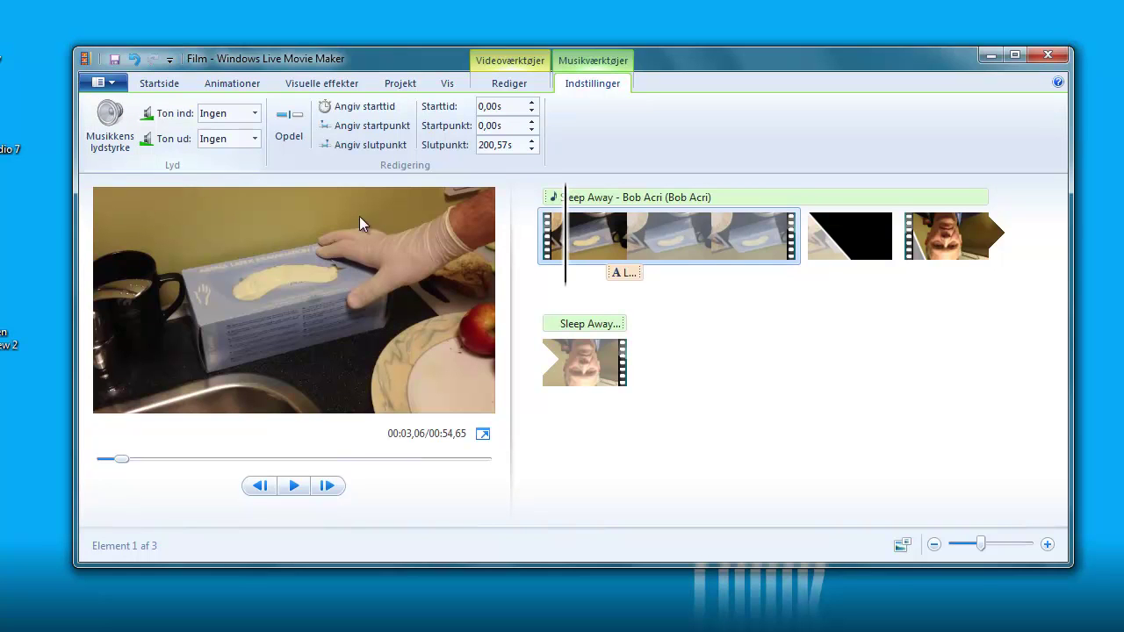
key("space")
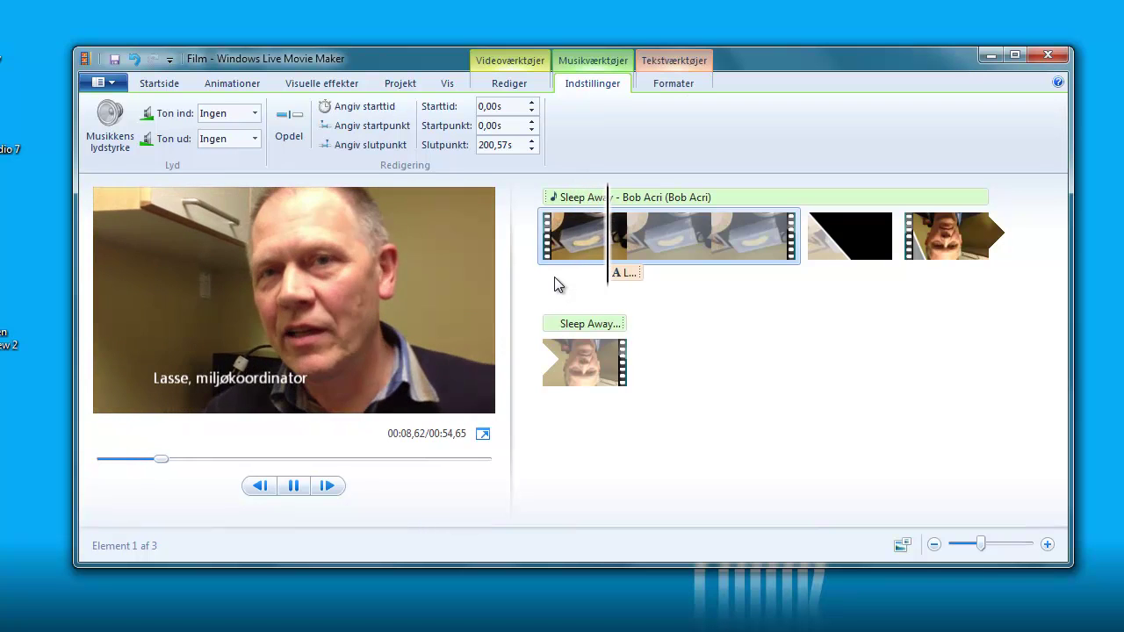
key("space")
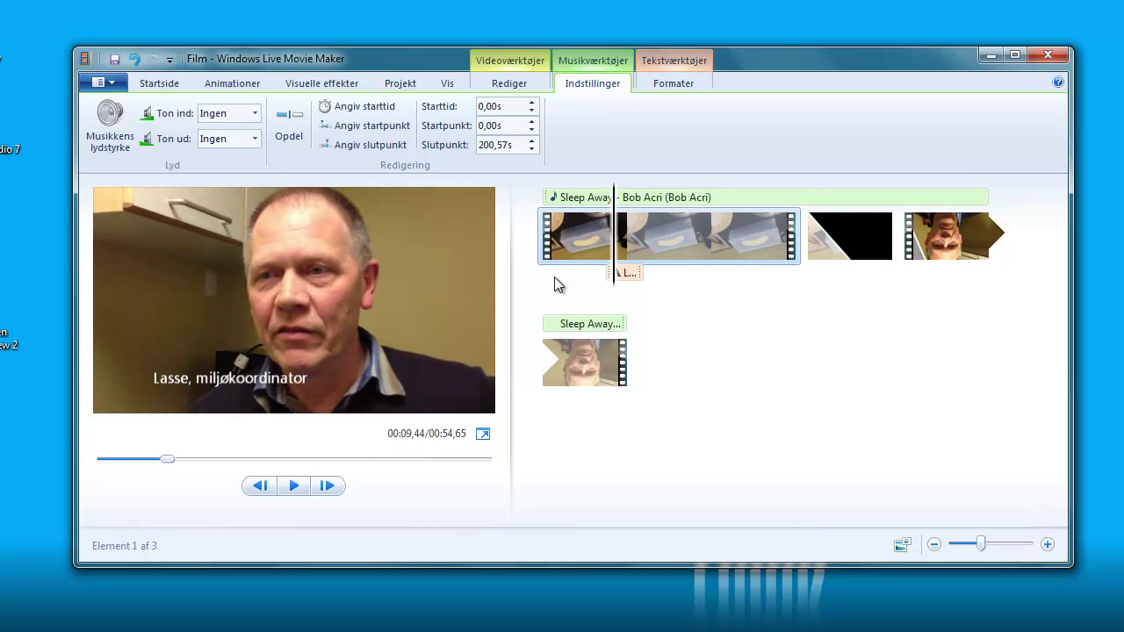